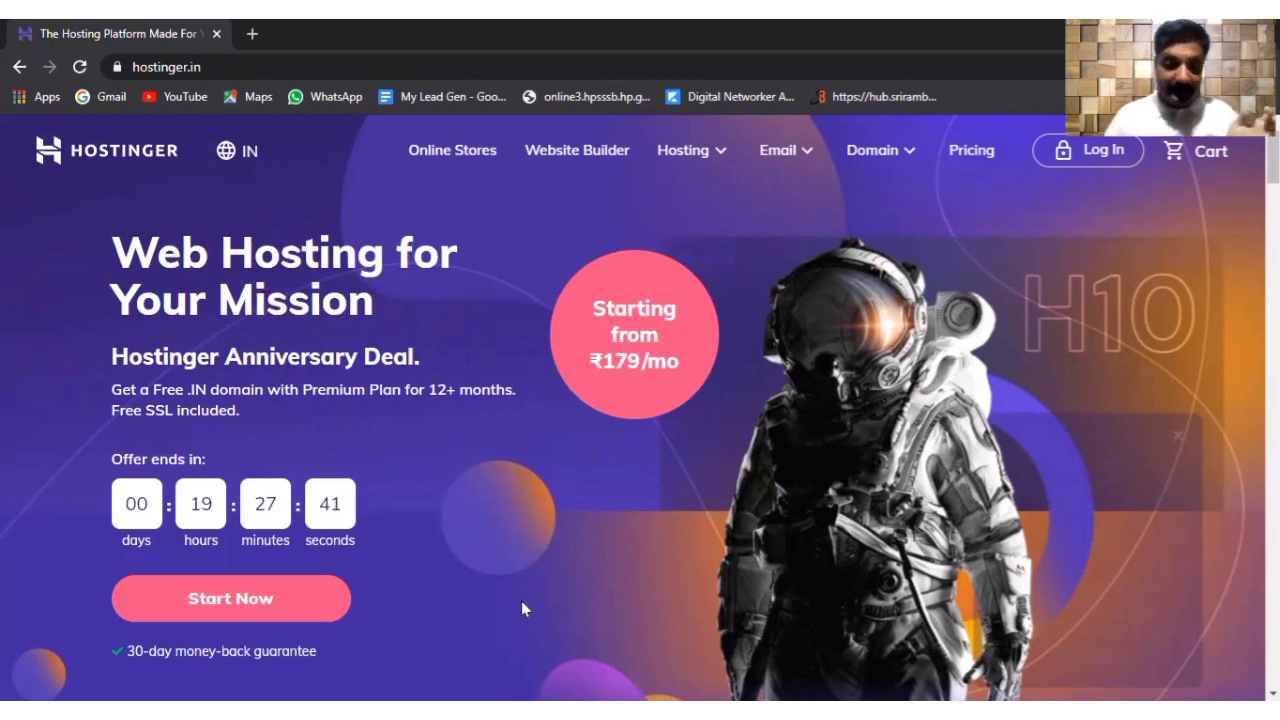
Step: Open the web hosting plan selection from the homepage's anniversary deal
scroll(365, 560, "down", 2)
scroll(369, 550, "down", 5)
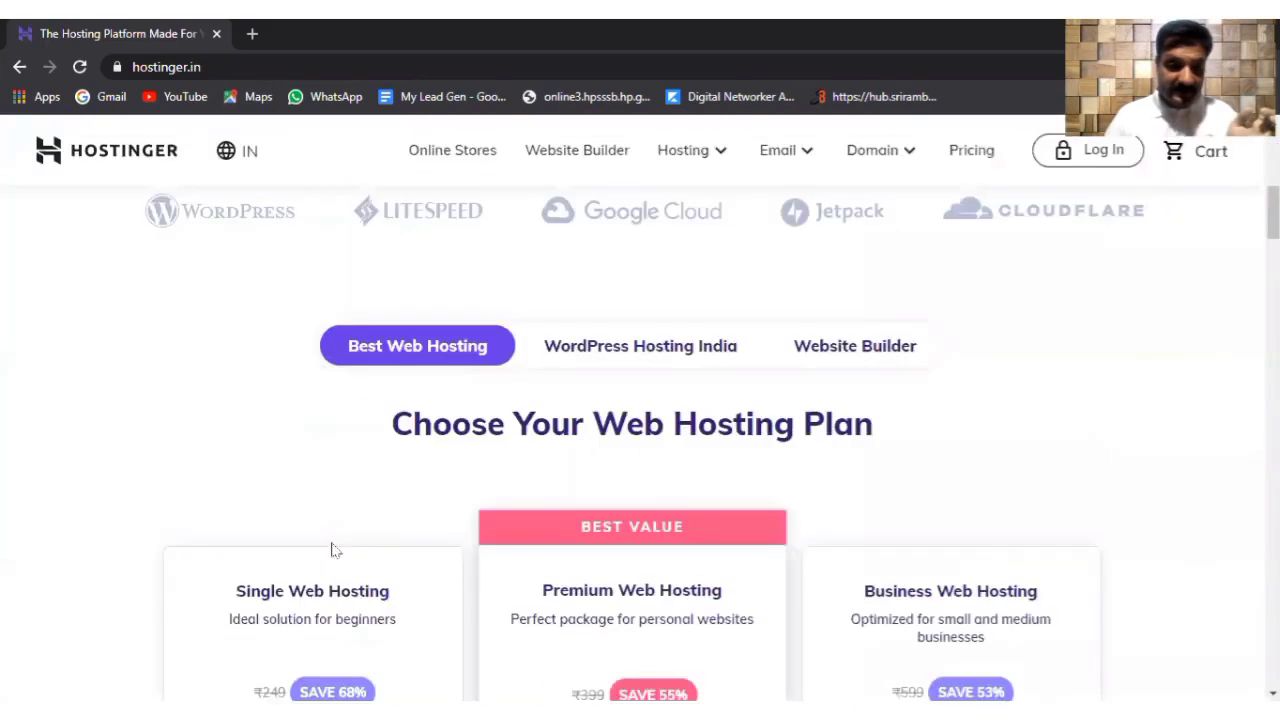
scroll(331, 546, "up", 6)
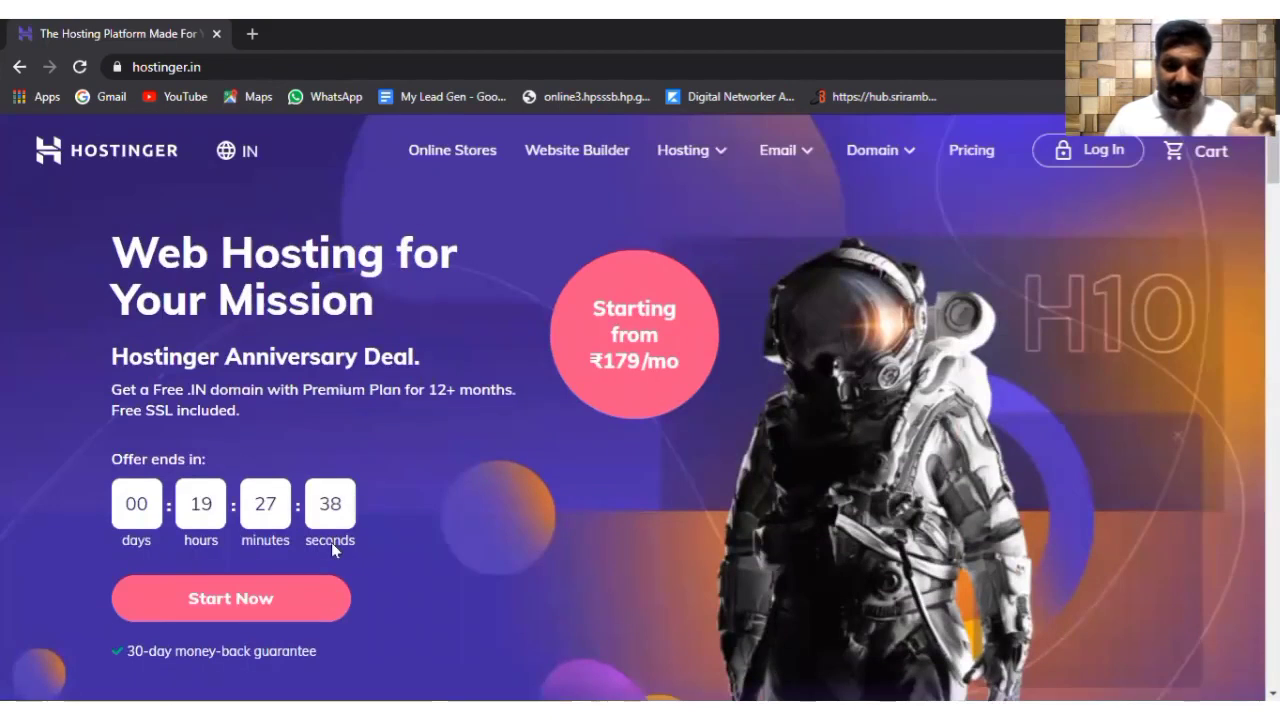
left_click(230, 600)
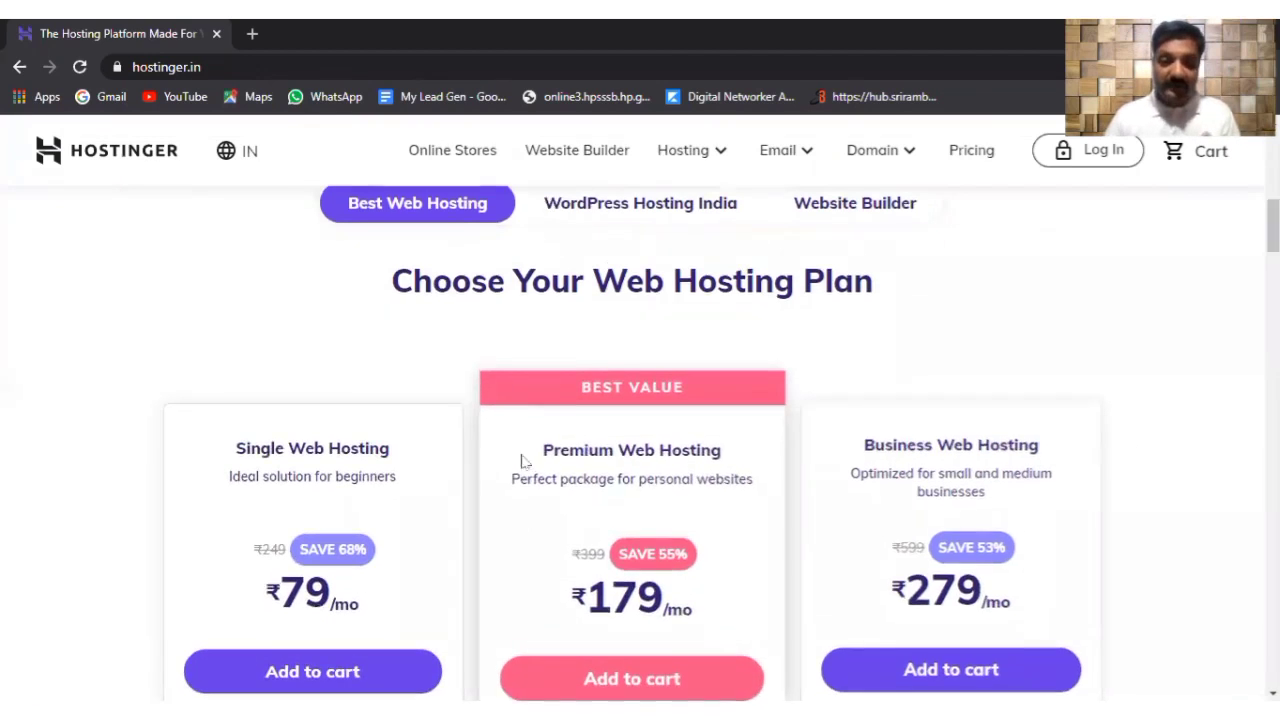
Step: Compare the prices, renewal rates and included features of the Single, Premium and Business web hosting plans
scroll(264, 394, "down", 3)
scroll(264, 394, "up", 2)
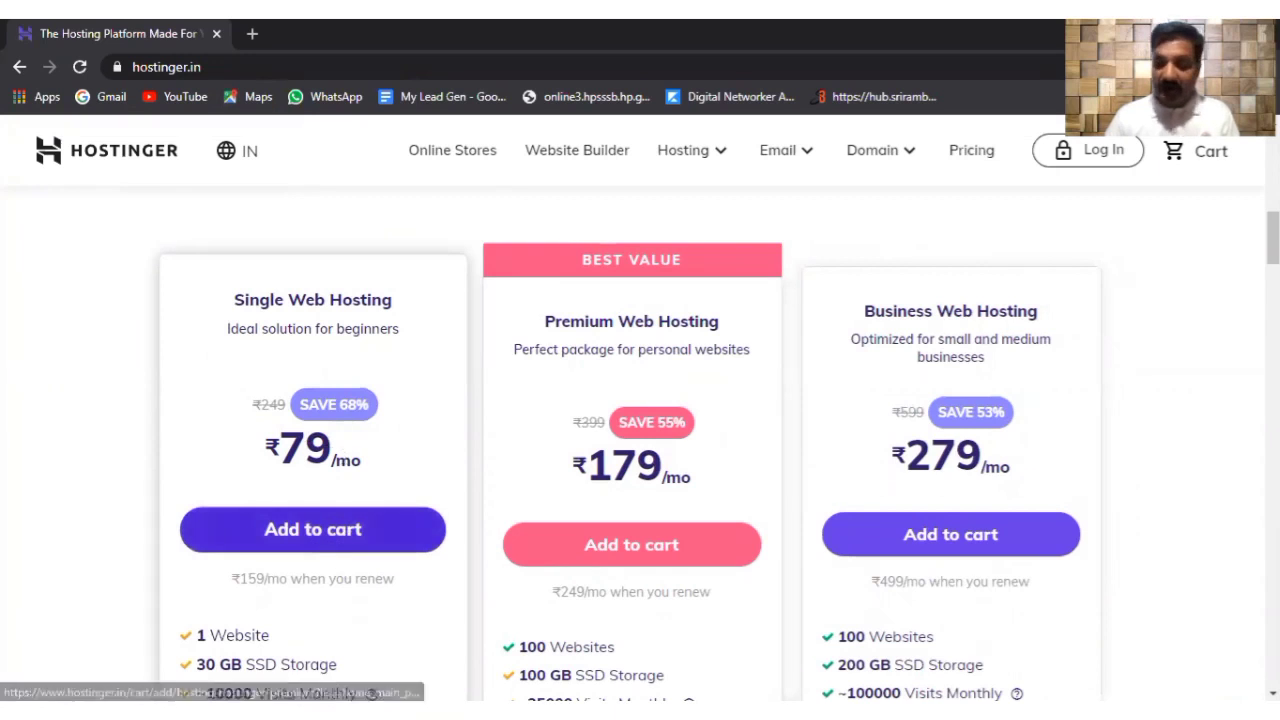
scroll(640, 440, "down", 5)
scroll(640, 440, "up", 2)
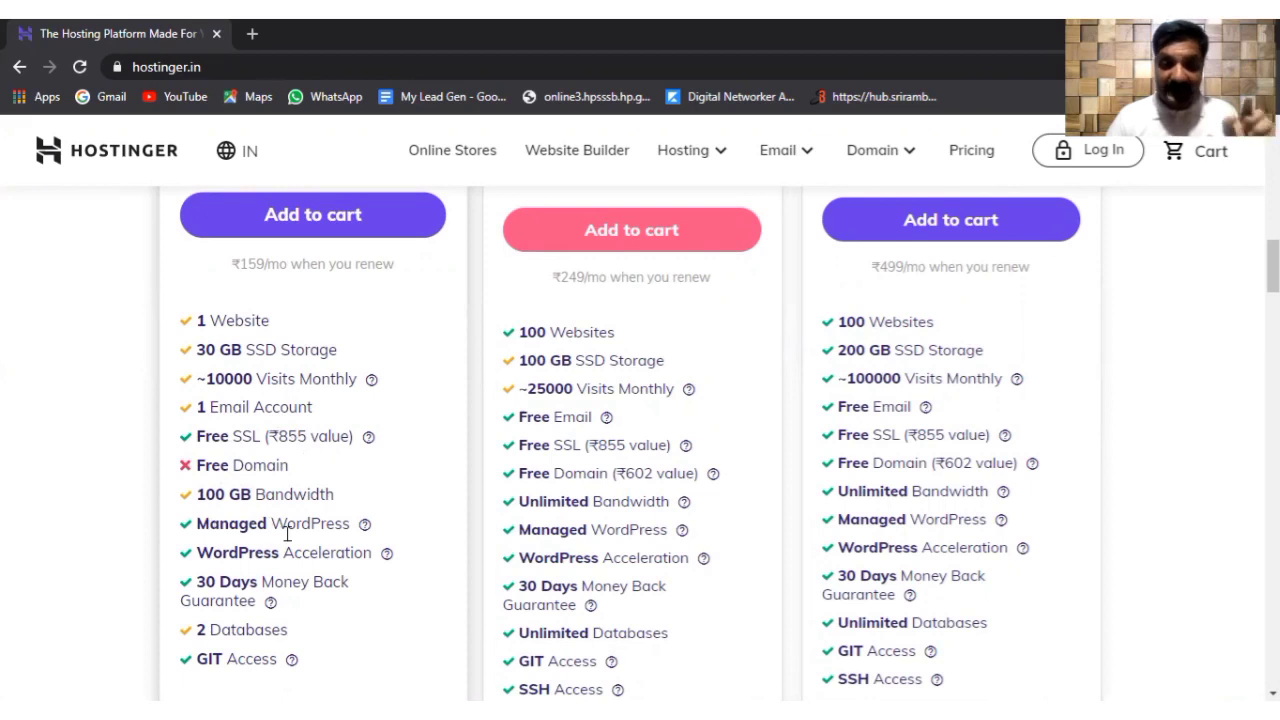
scroll(1195, 390, "up", 3)
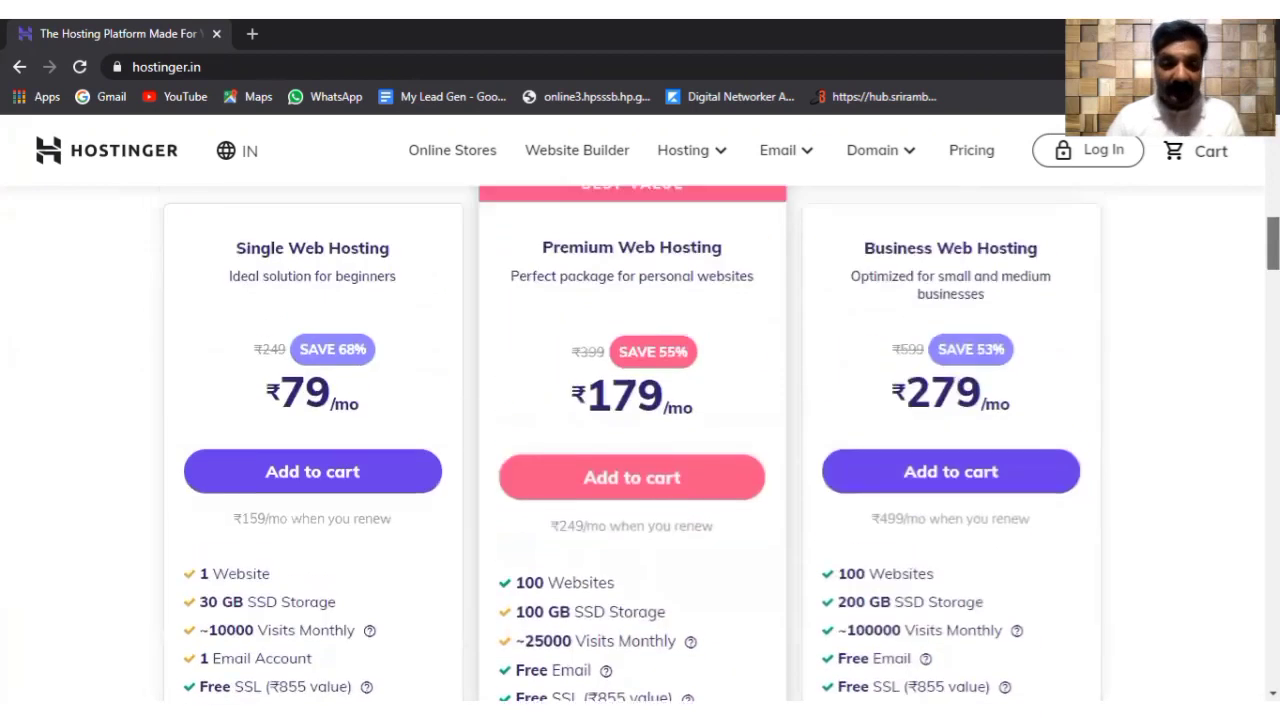
scroll(640, 400, "up", 1)
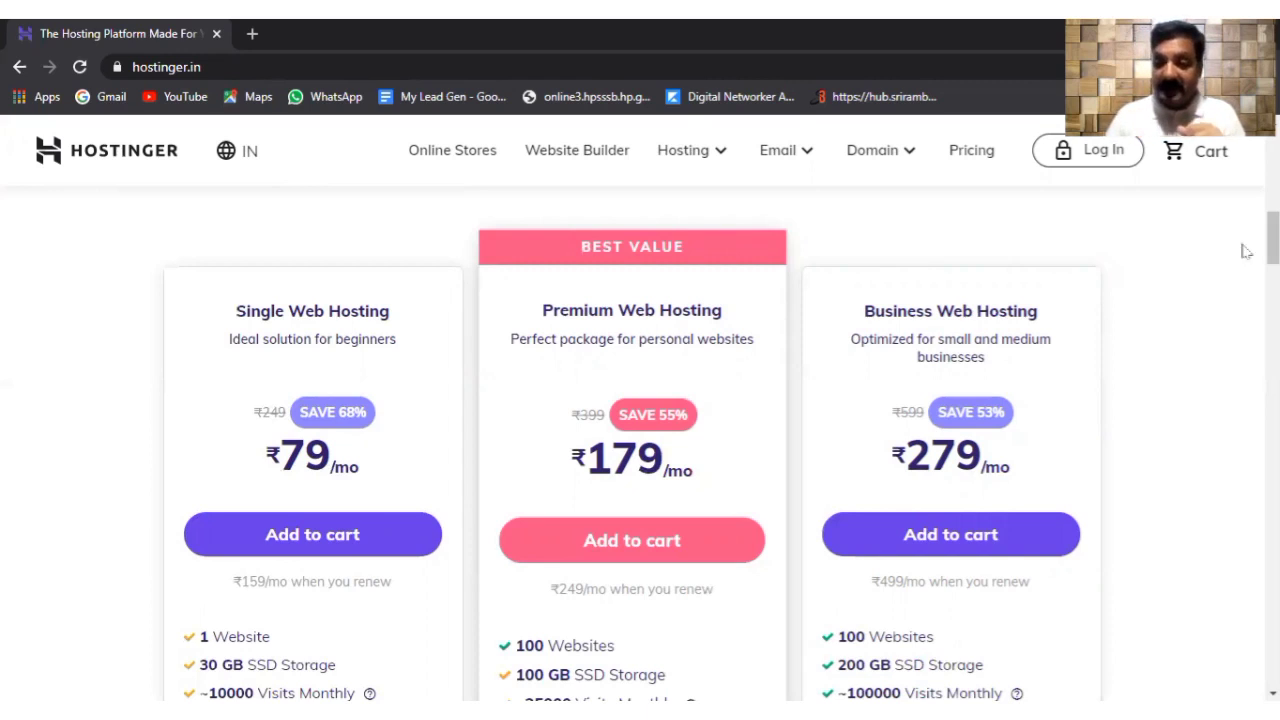
scroll(640, 450, "down", 2)
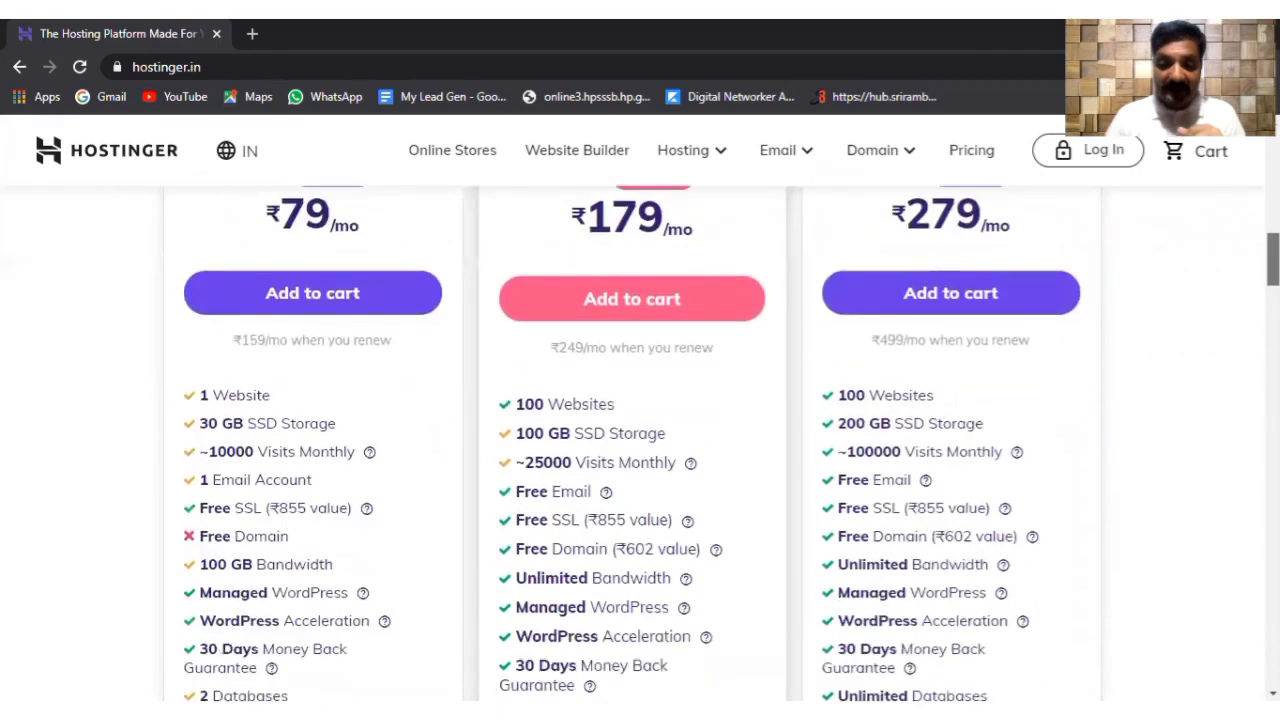
scroll(640, 450, "down", 1)
scroll(640, 450, "down", 1)
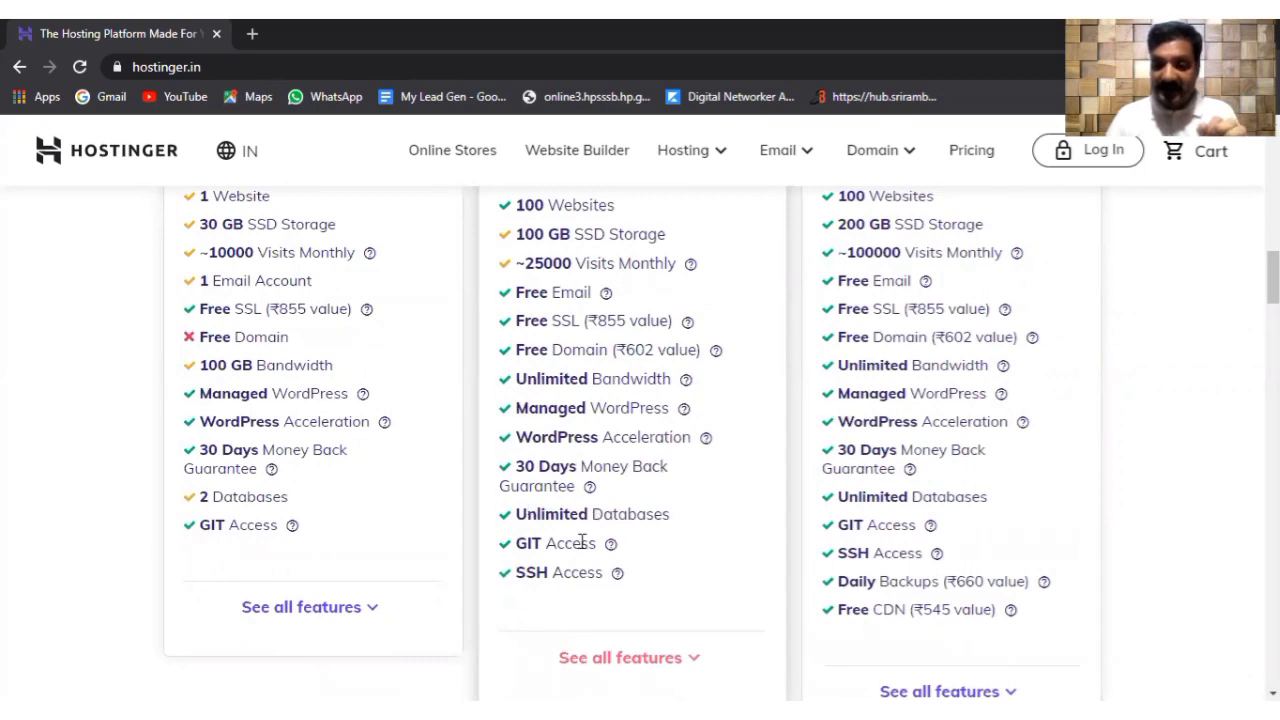
scroll(684, 515, "down", 3)
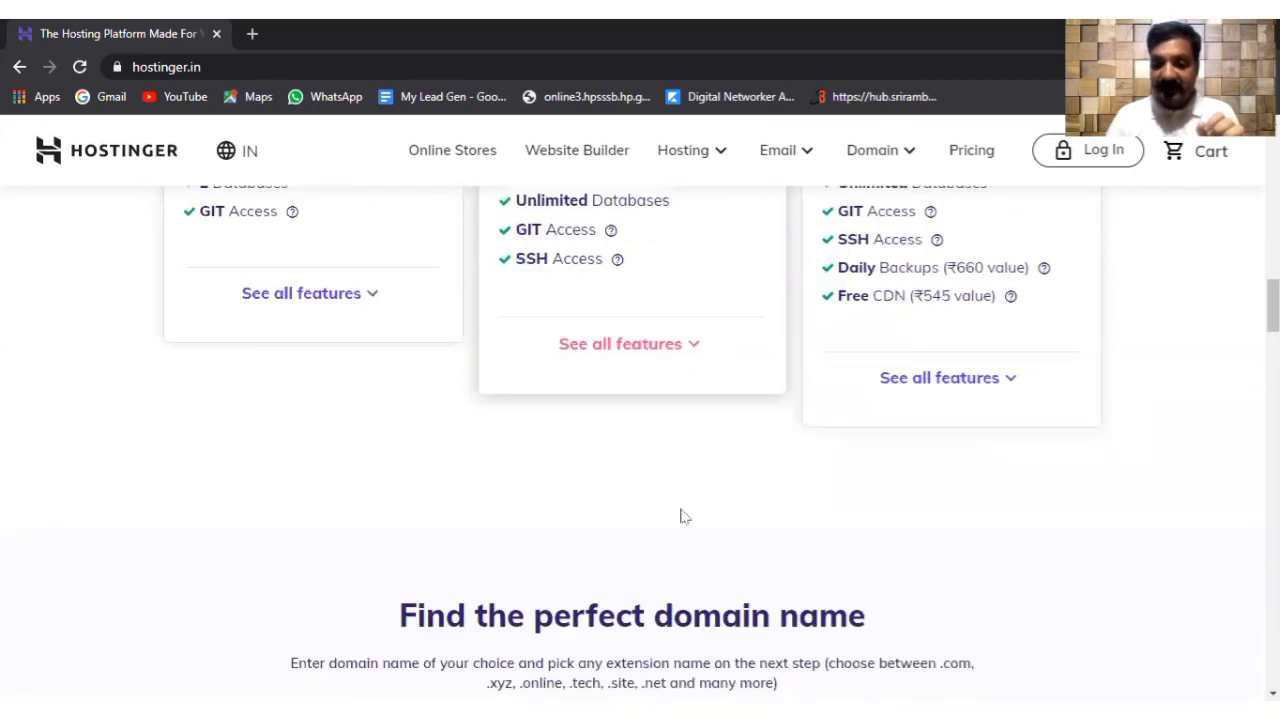
scroll(684, 515, "up", 3)
scroll(684, 515, "up", 3)
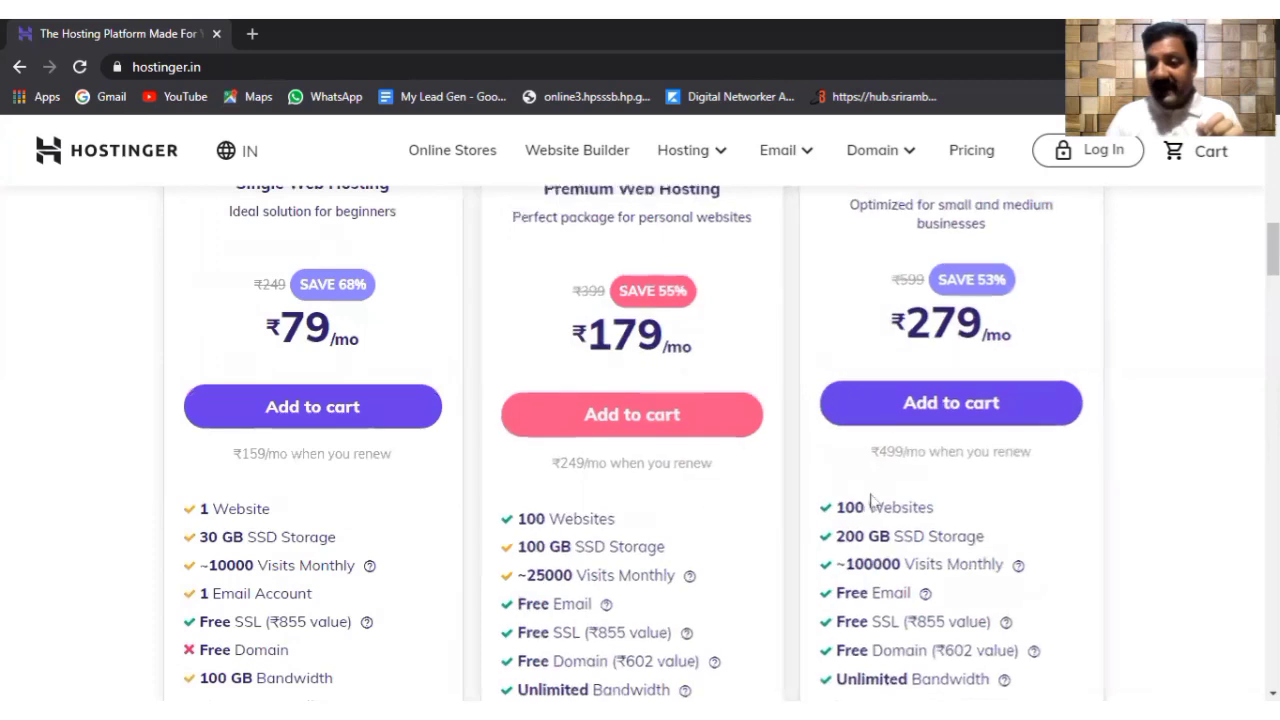
scroll(684, 515, "up", 3)
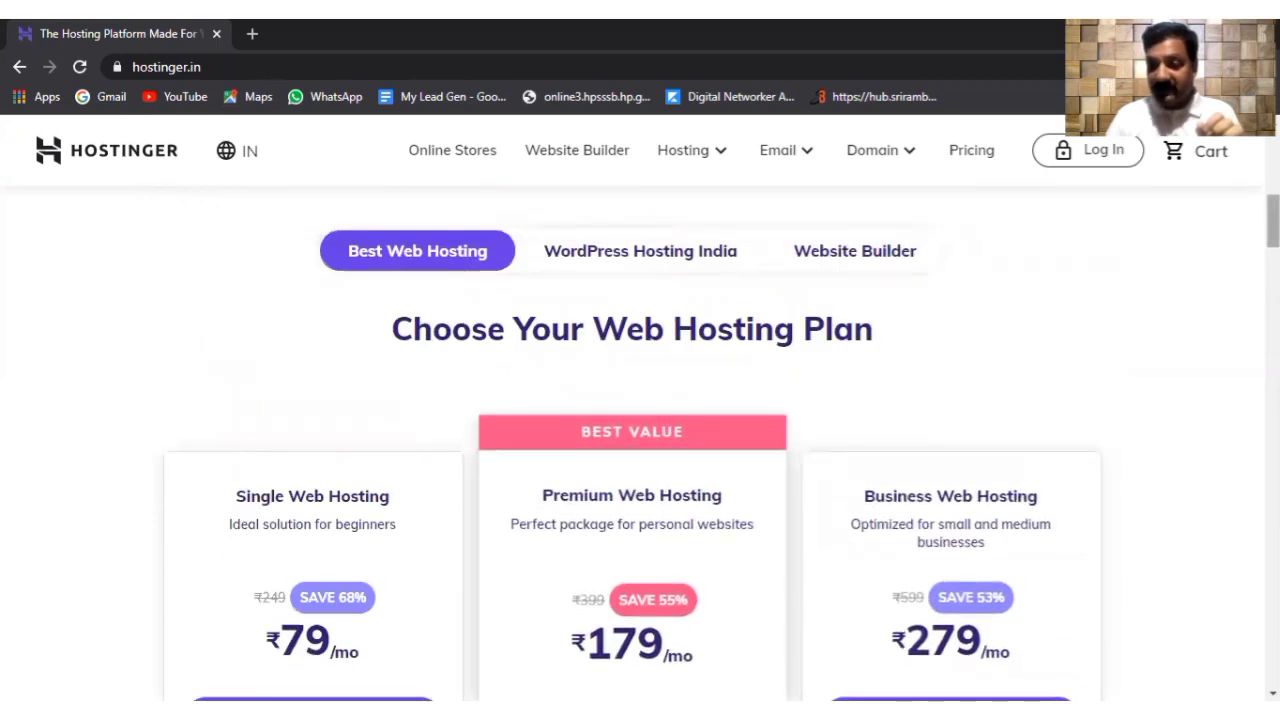
Step: Add the Premium Web Hosting plan to the shopping cart
scroll(887, 510, "down", 2)
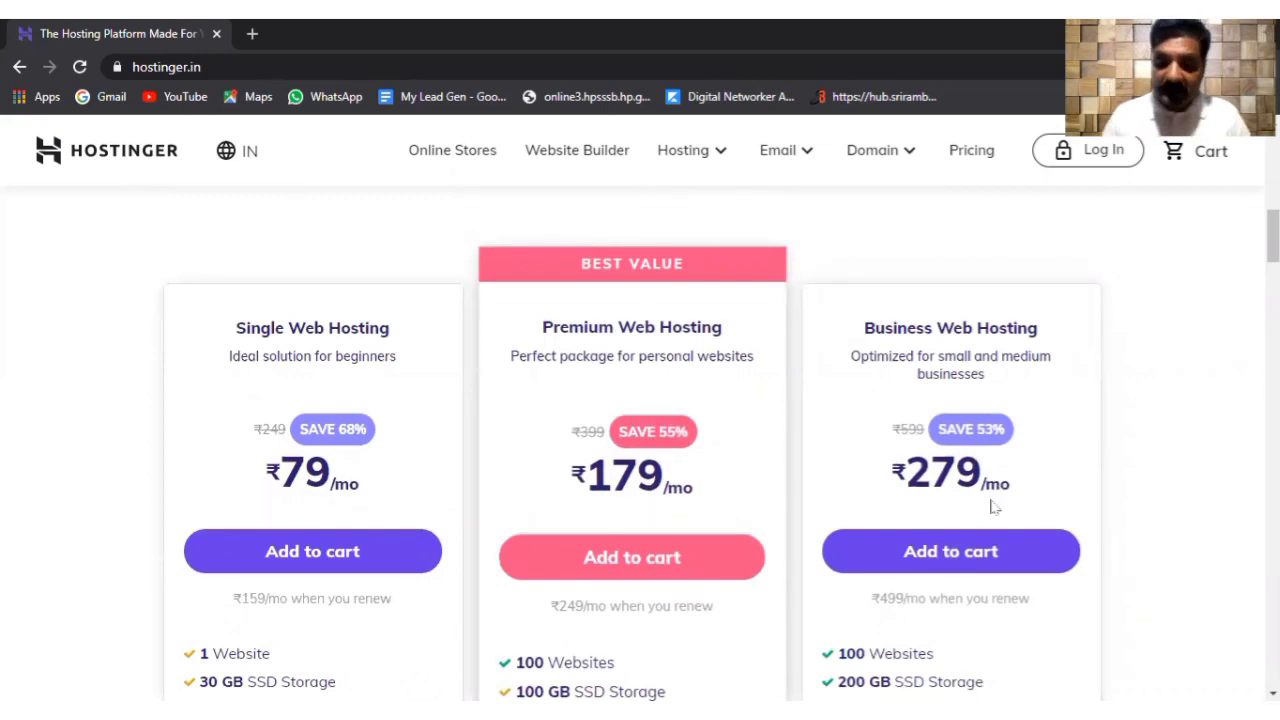
mouse_move(1273, 236)
left_mouse_down()
mouse_move(1273, 188)
mouse_move(1273, 259)
left_mouse_up()
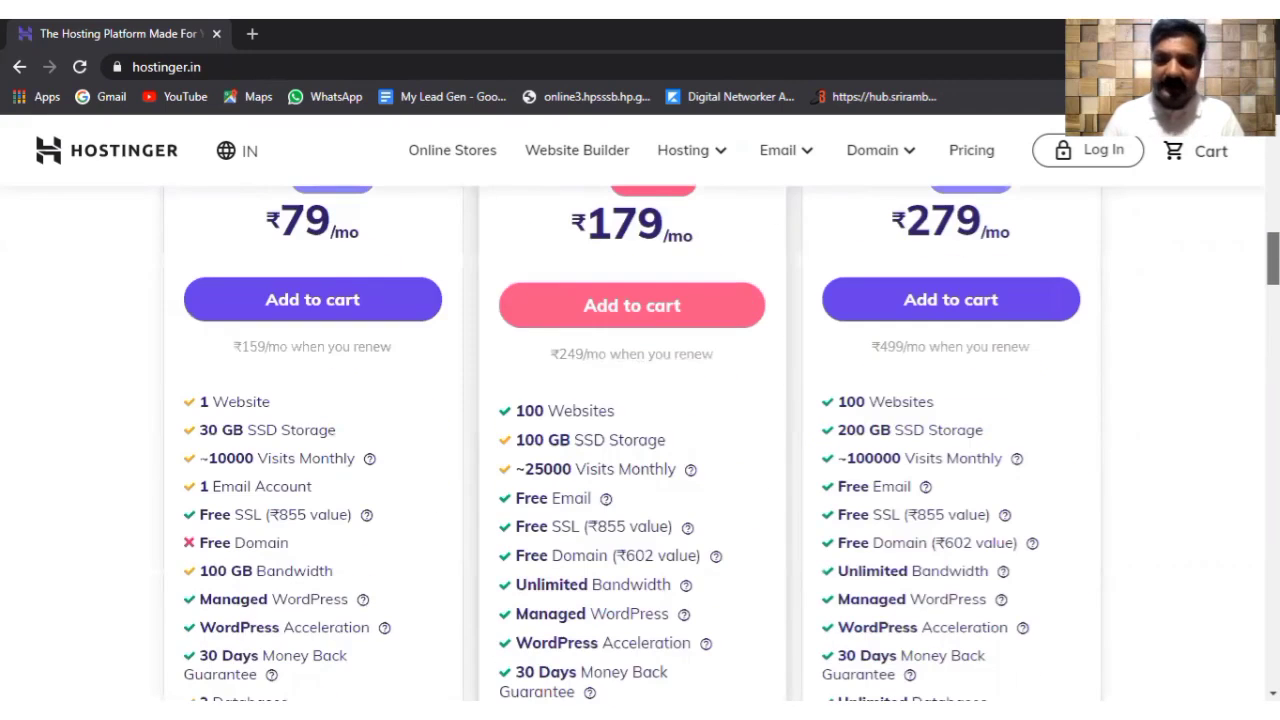
left_click(640, 316)
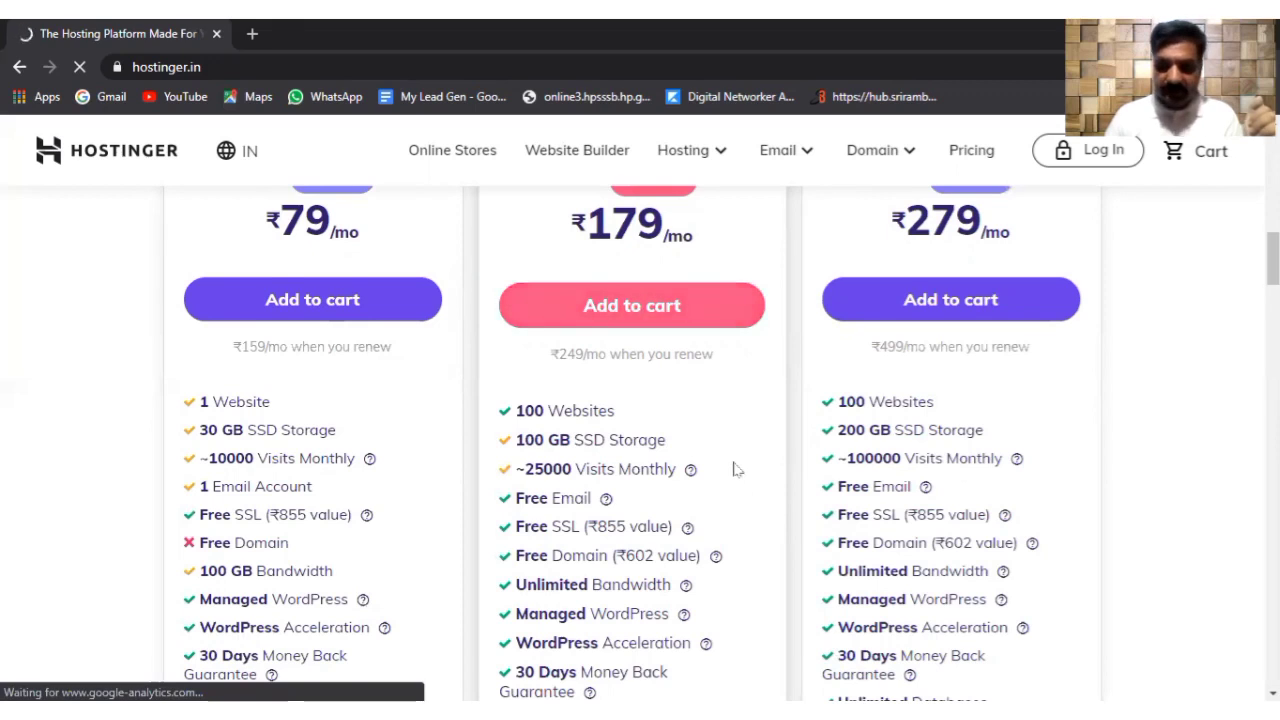
scroll(735, 469, "up", 4)
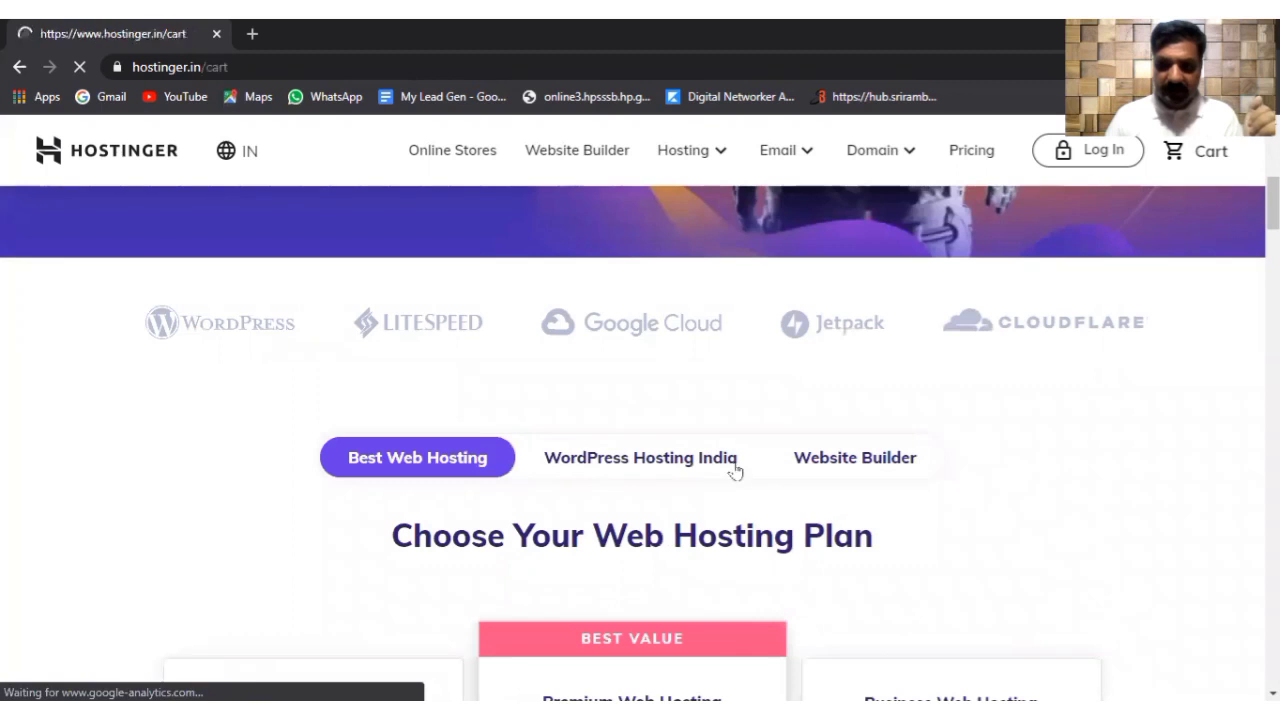
scroll(735, 469, "down", 3)
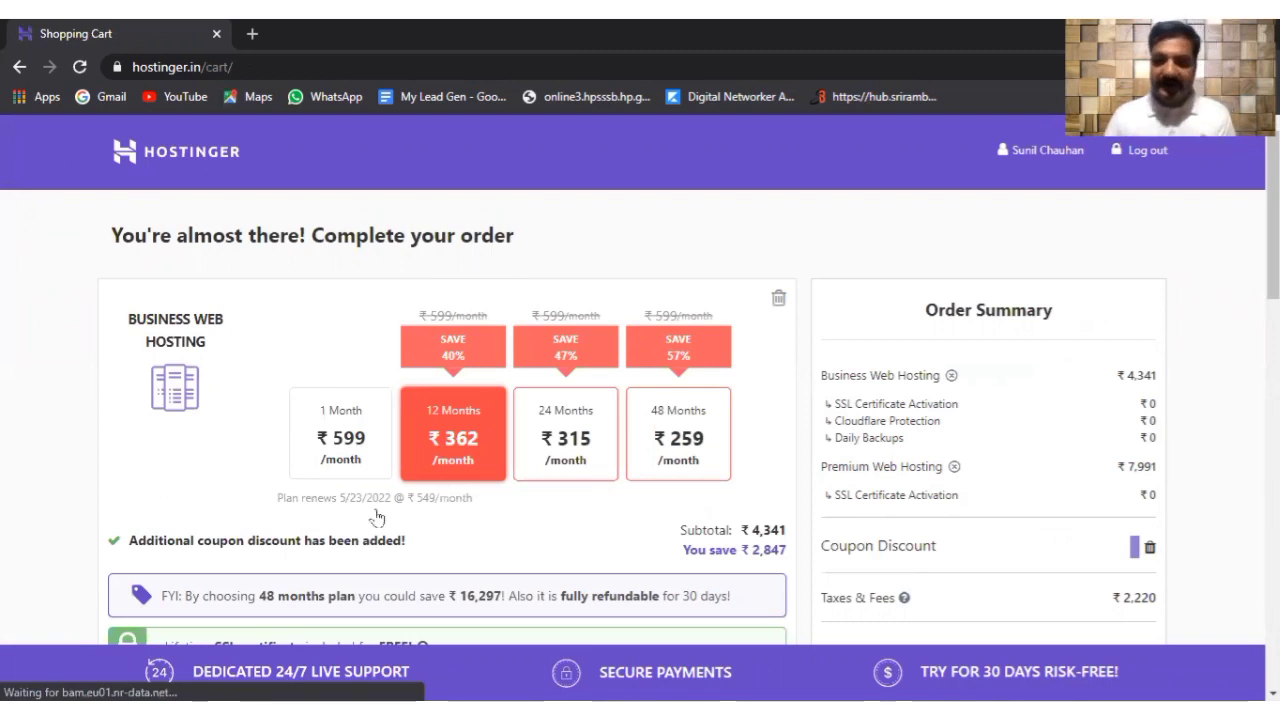
Step: Enter businessfreak as the free domain name for the Business Web Hosting plan in the cart
scroll(1238, 465, "down", 3)
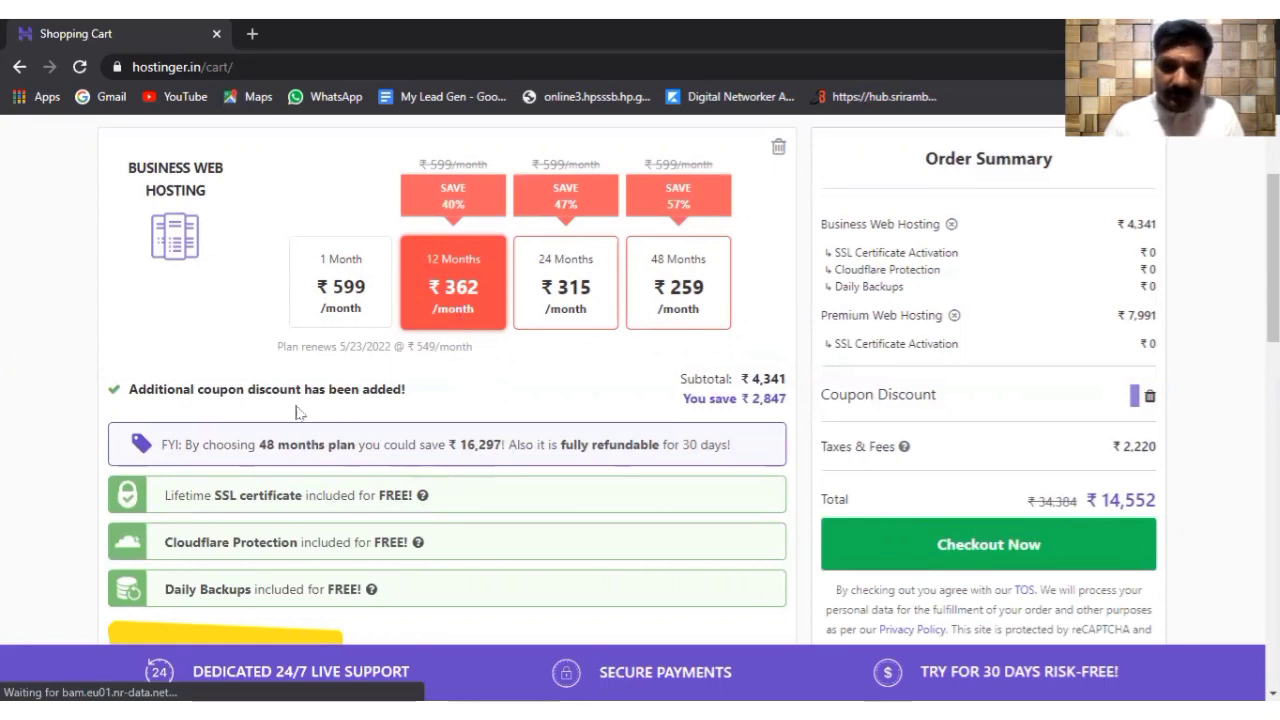
left_click_drag(1273, 258, 1273, 250)
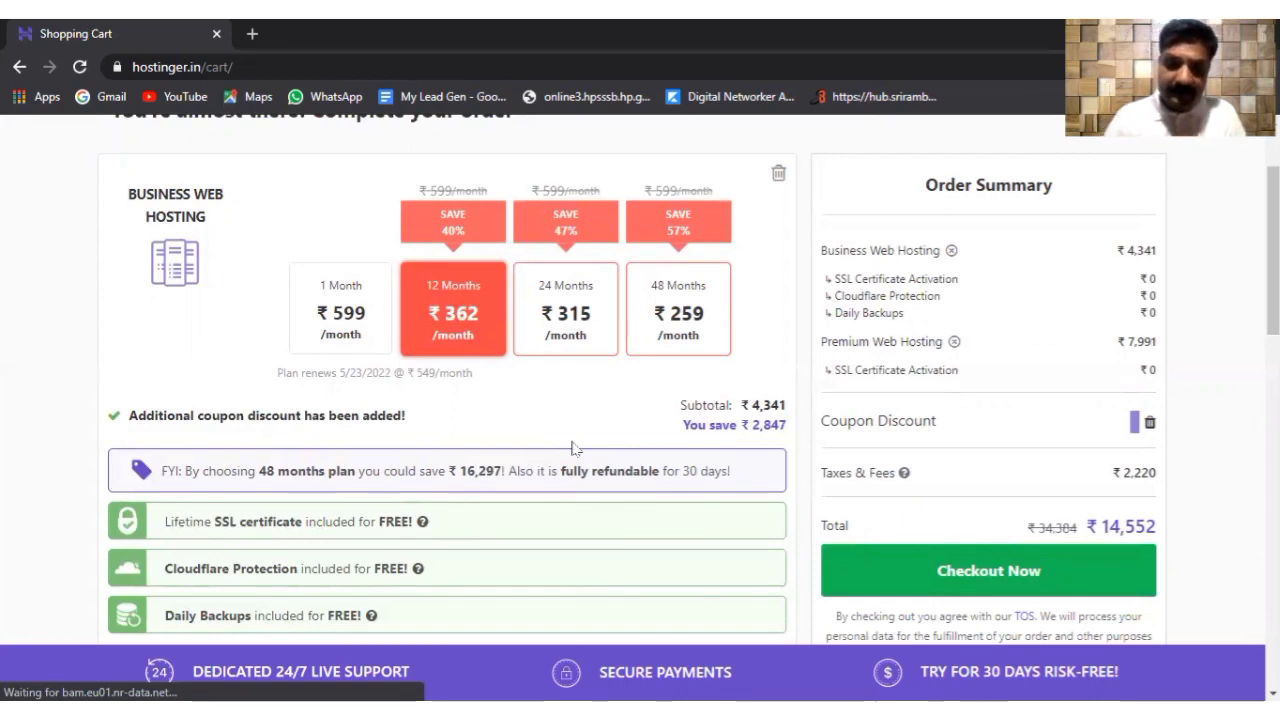
scroll(1273, 250, "down", 1)
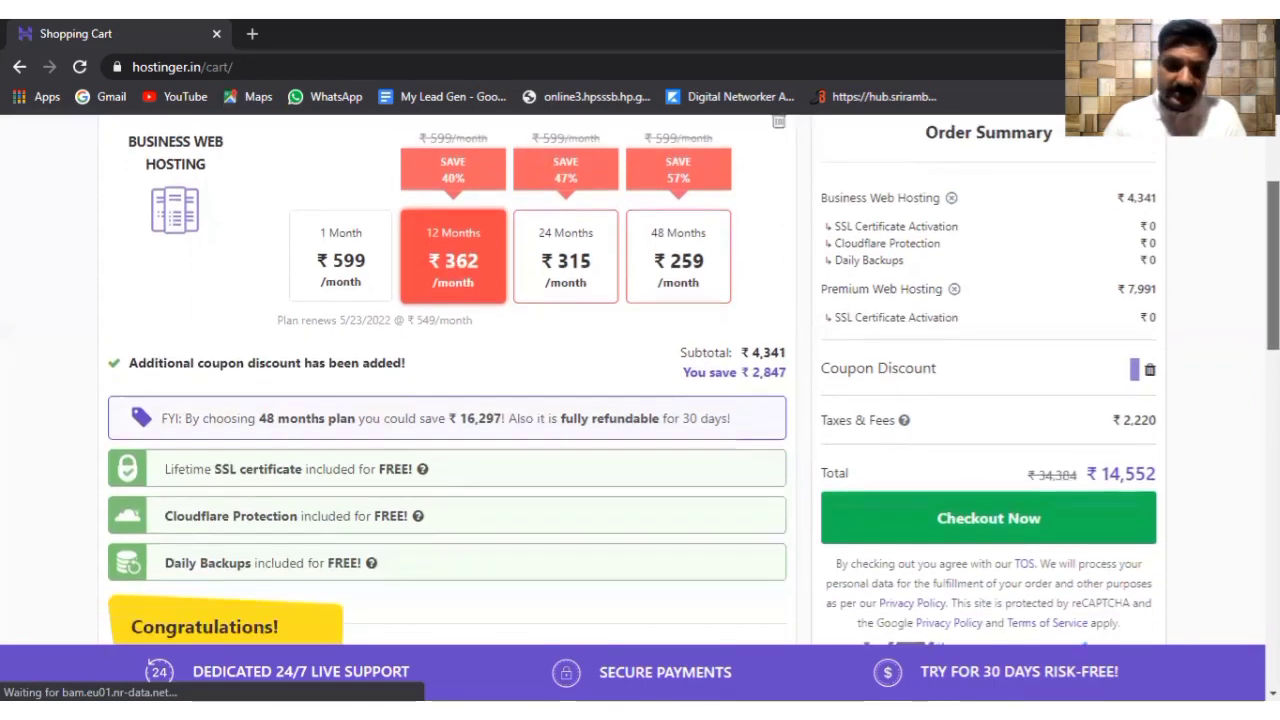
scroll(1273, 250, "down", 1)
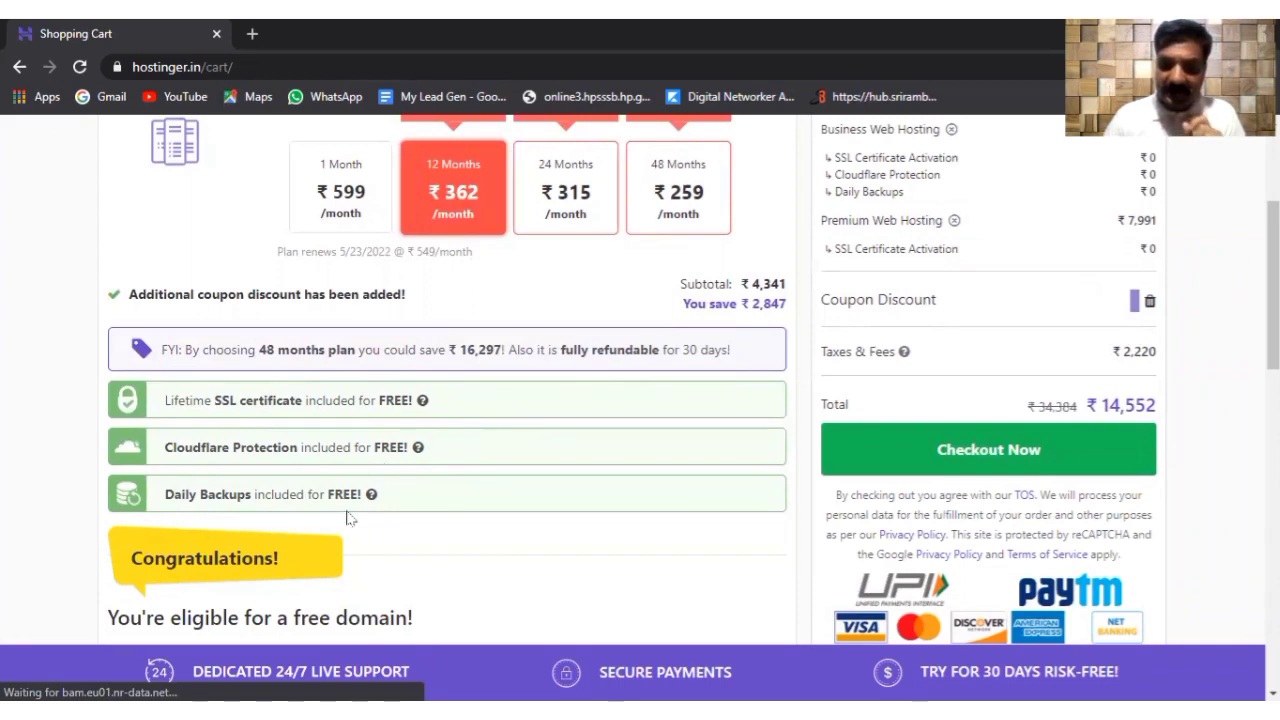
left_click_drag(1273, 335, 1273, 397)
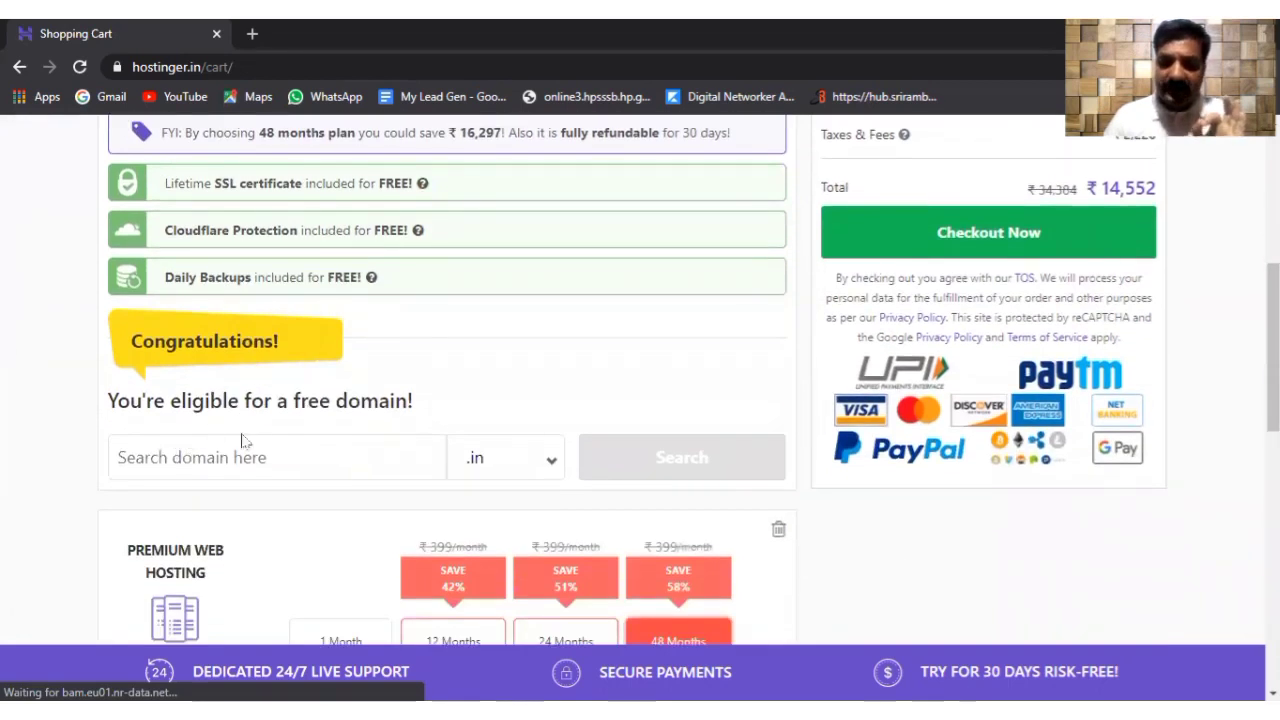
left_click(288, 462)
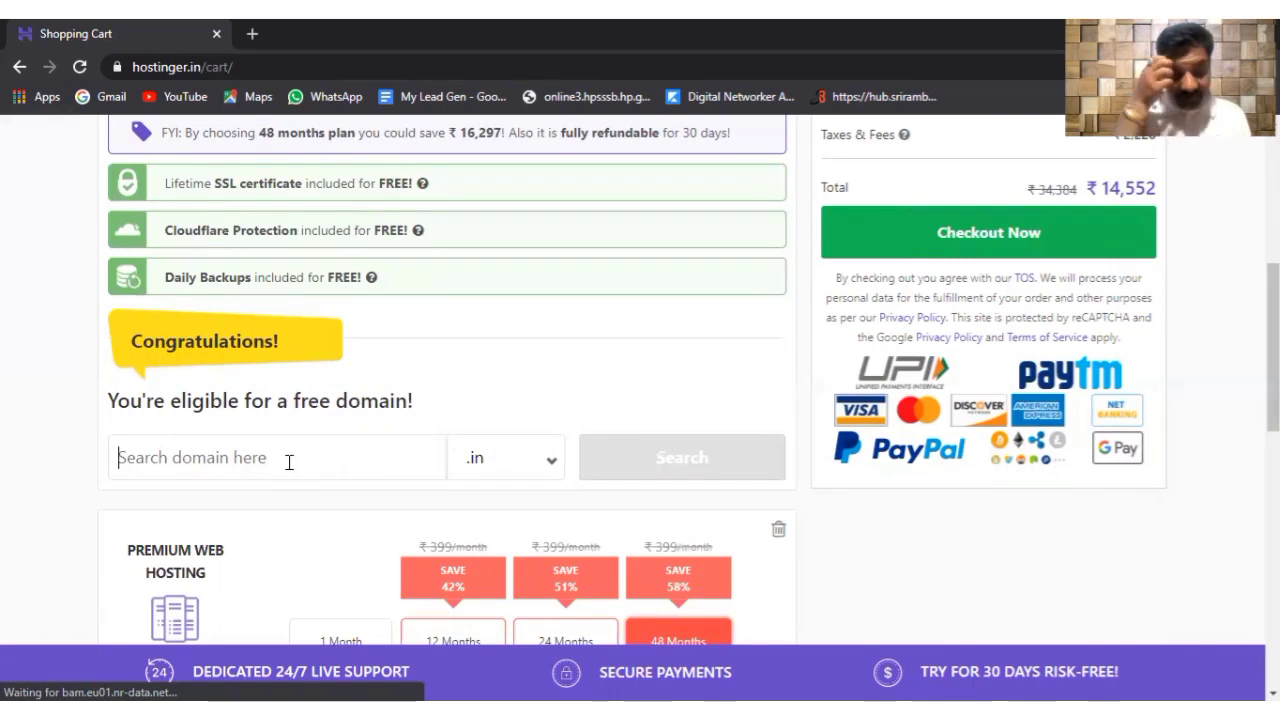
type("bus")
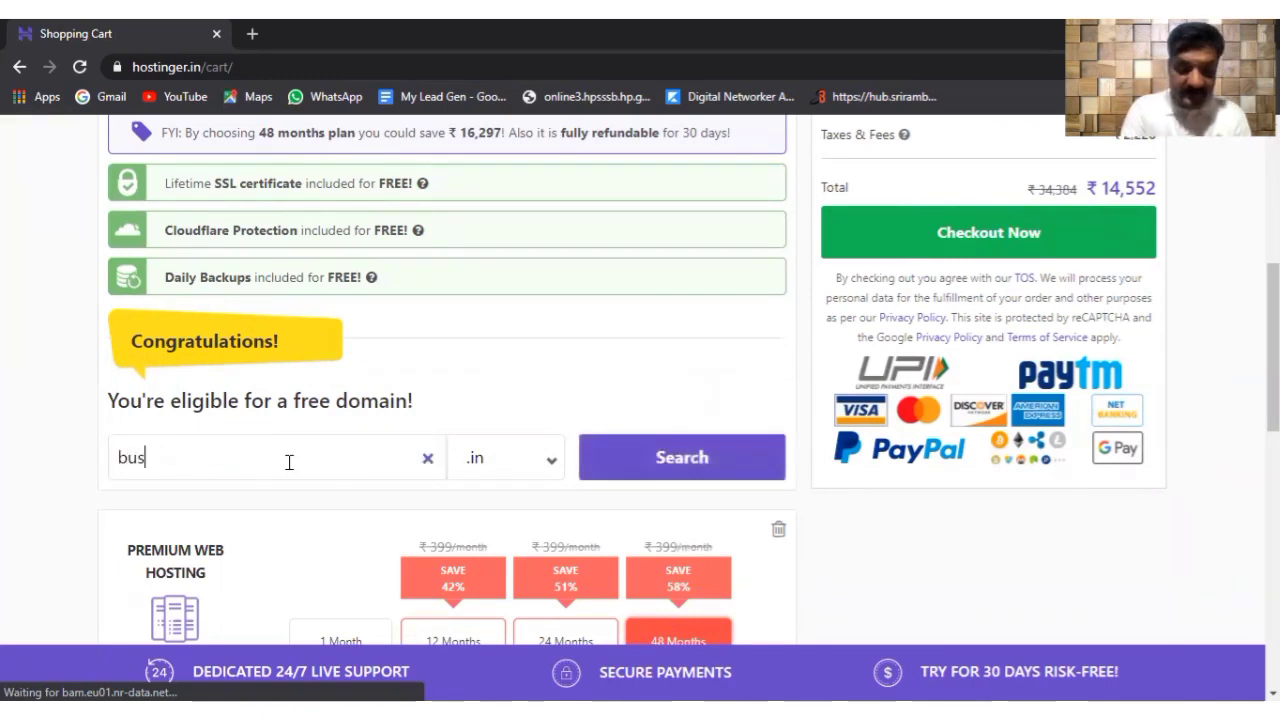
type("iness")
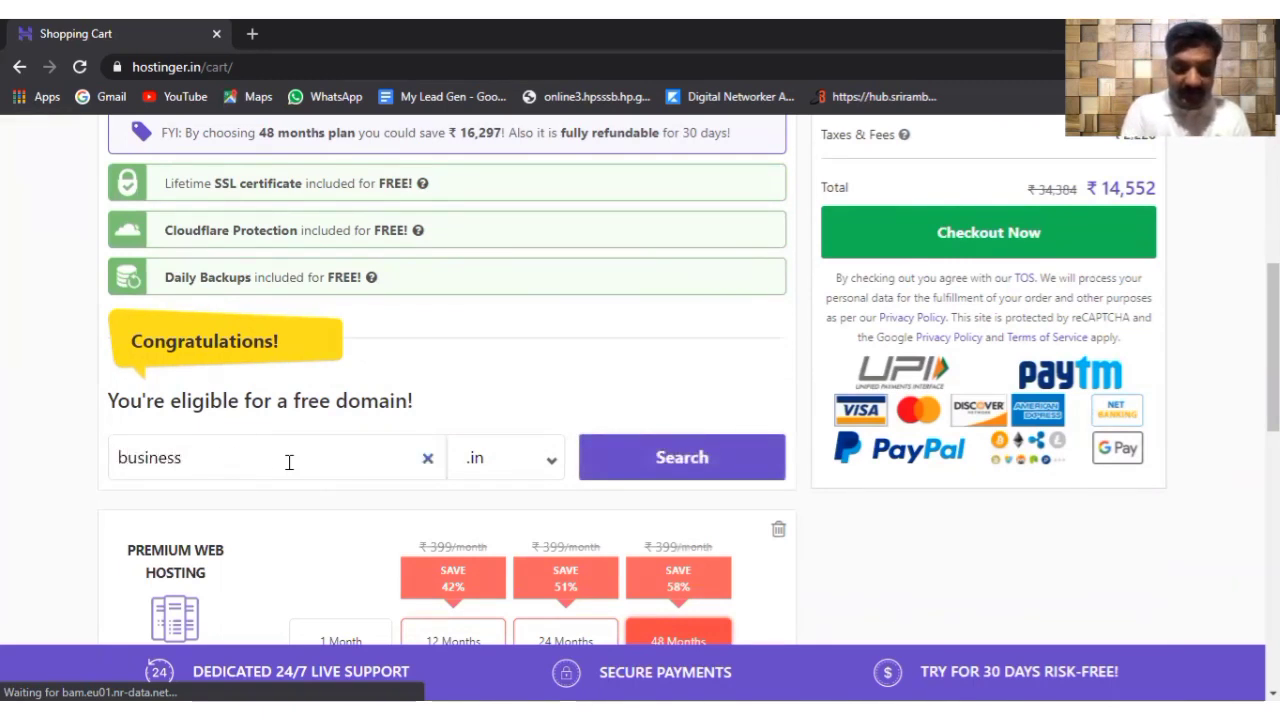
type("freak.")
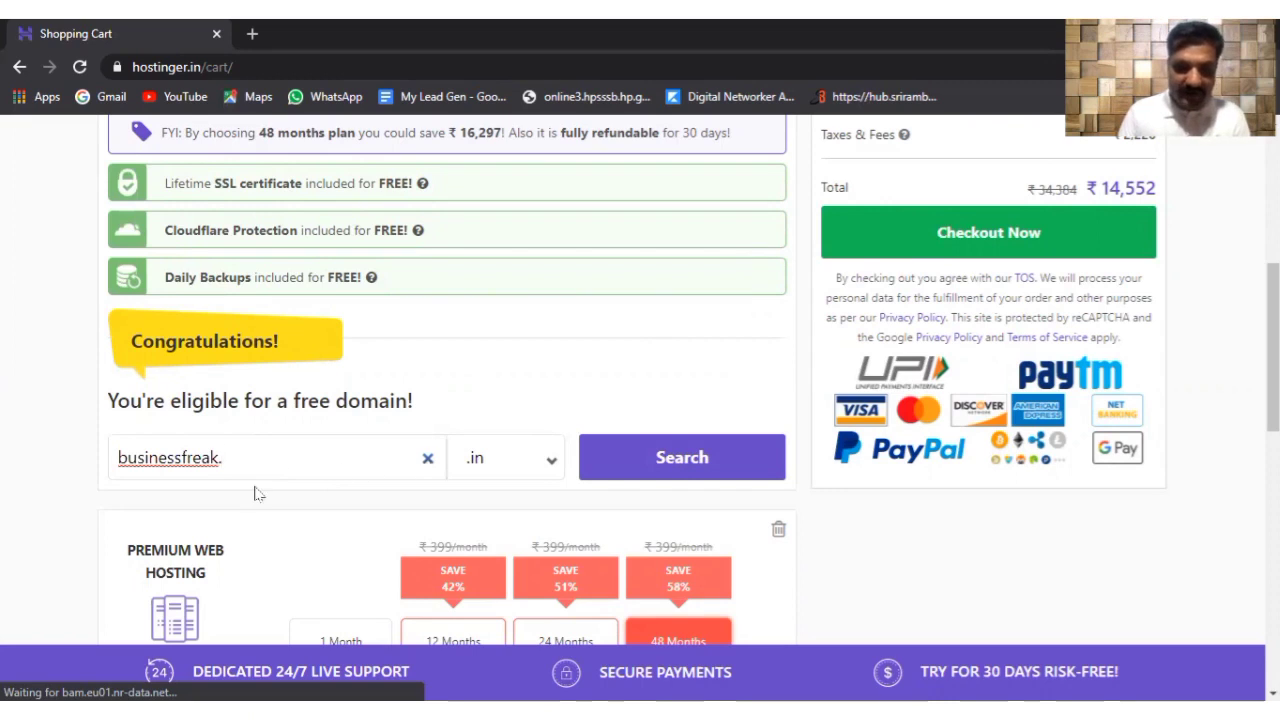
key("BackSpace")
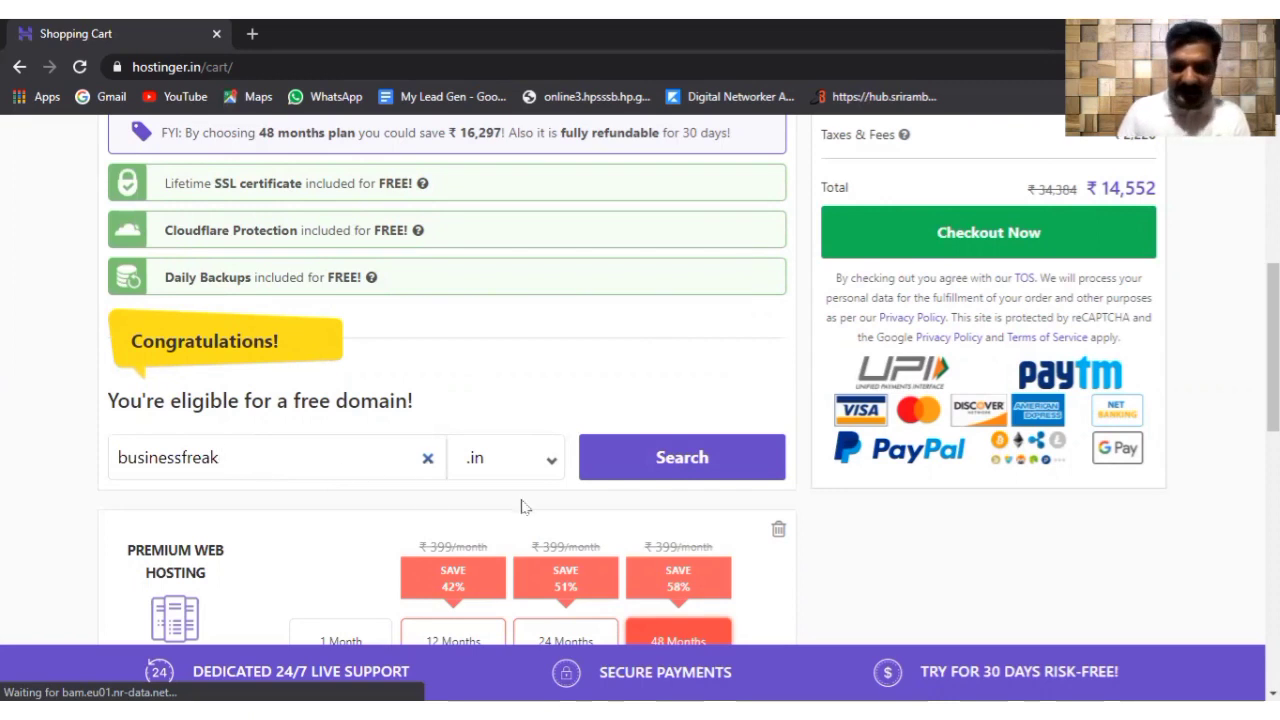
Step: Select the .com extension for the free domain and check the availability of businessfreak.com
left_click(549, 462)
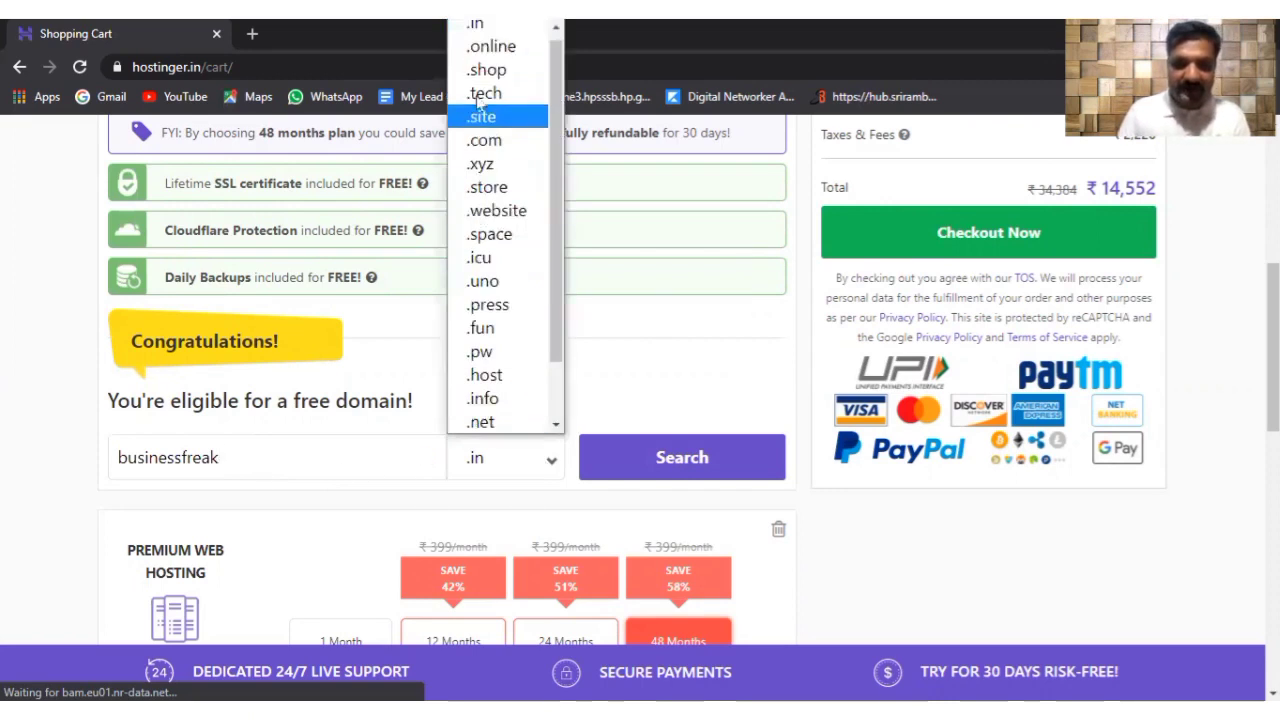
scroll(553, 190, "up", 1)
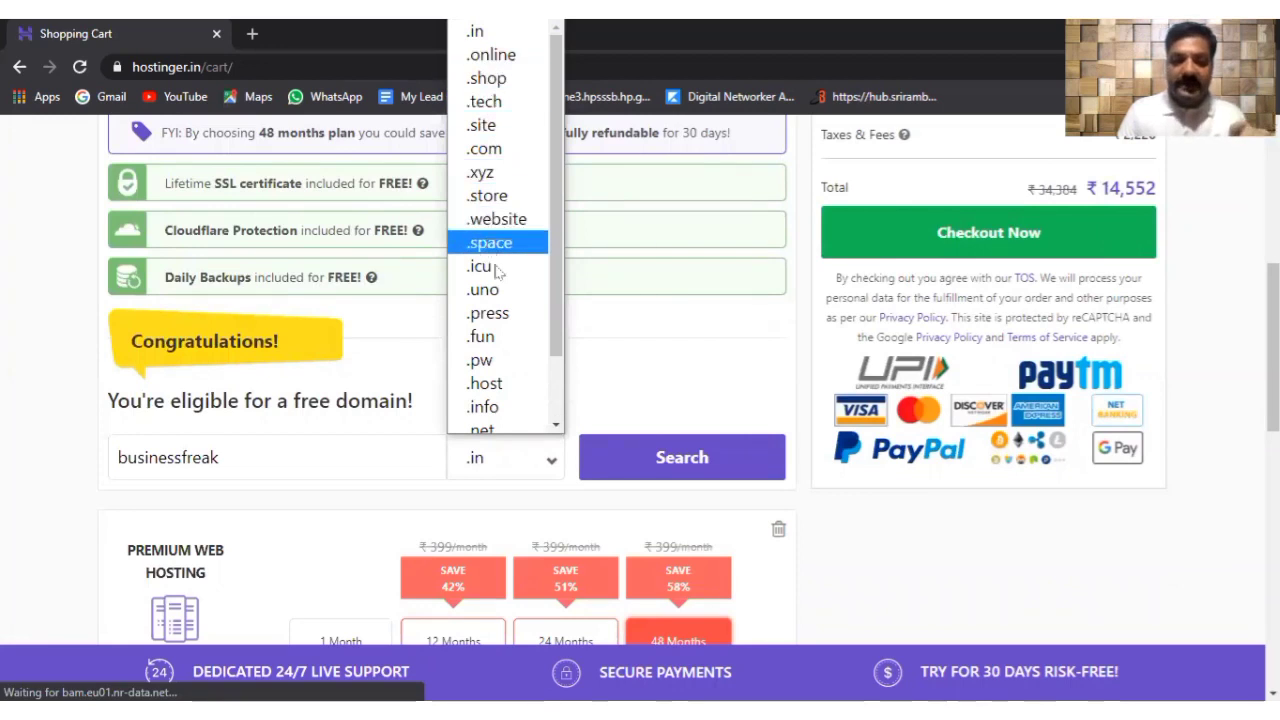
scroll(557, 345, "down", 1)
left_click_drag(557, 343, 557, 150)
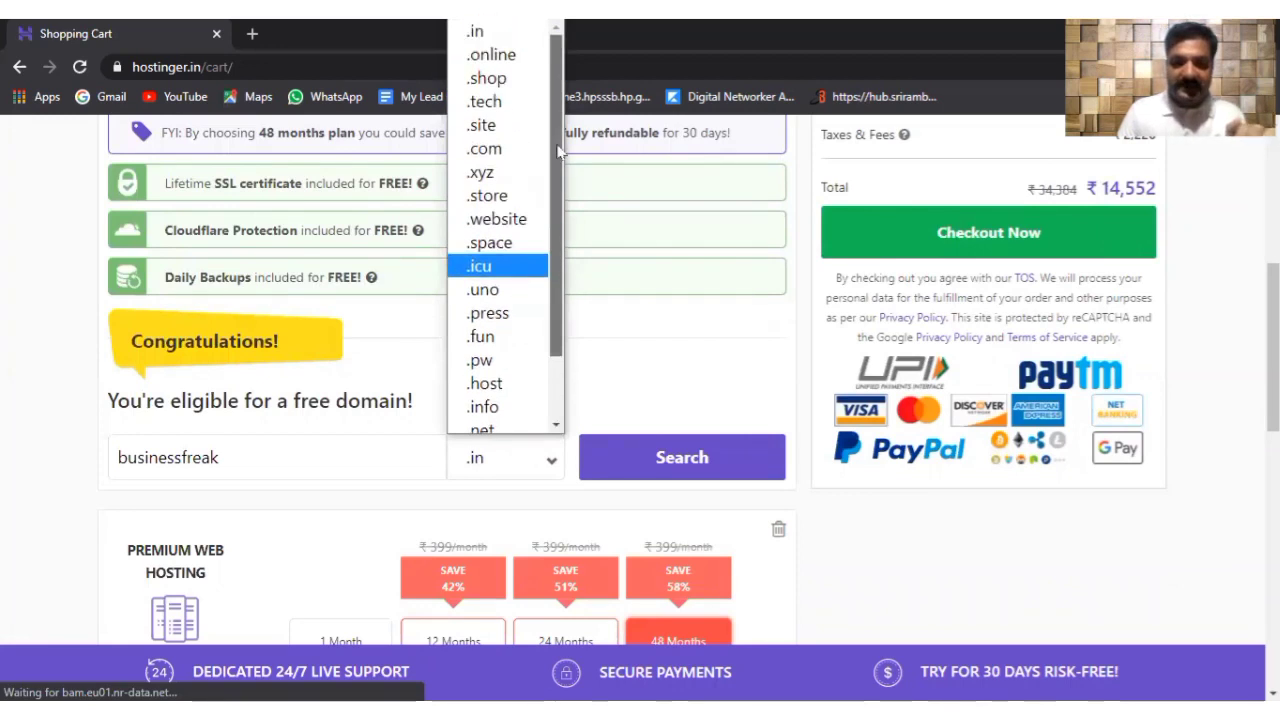
left_click(486, 148)
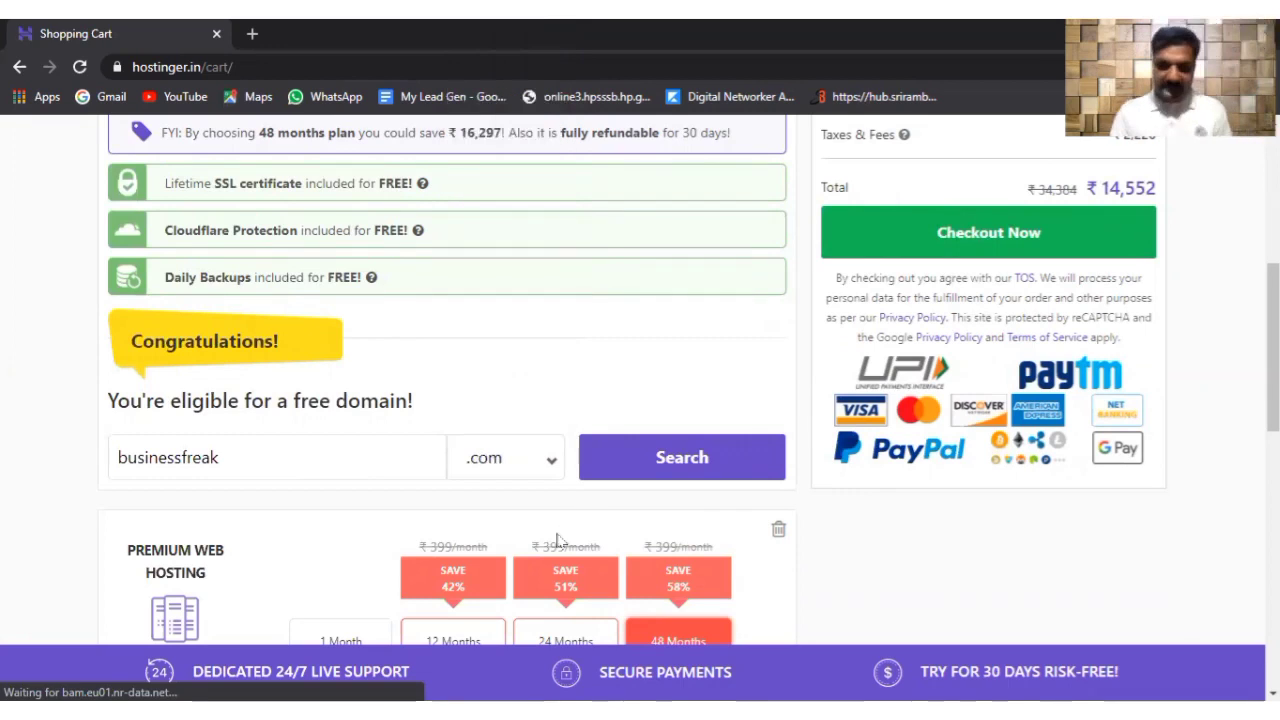
left_click(711, 460)
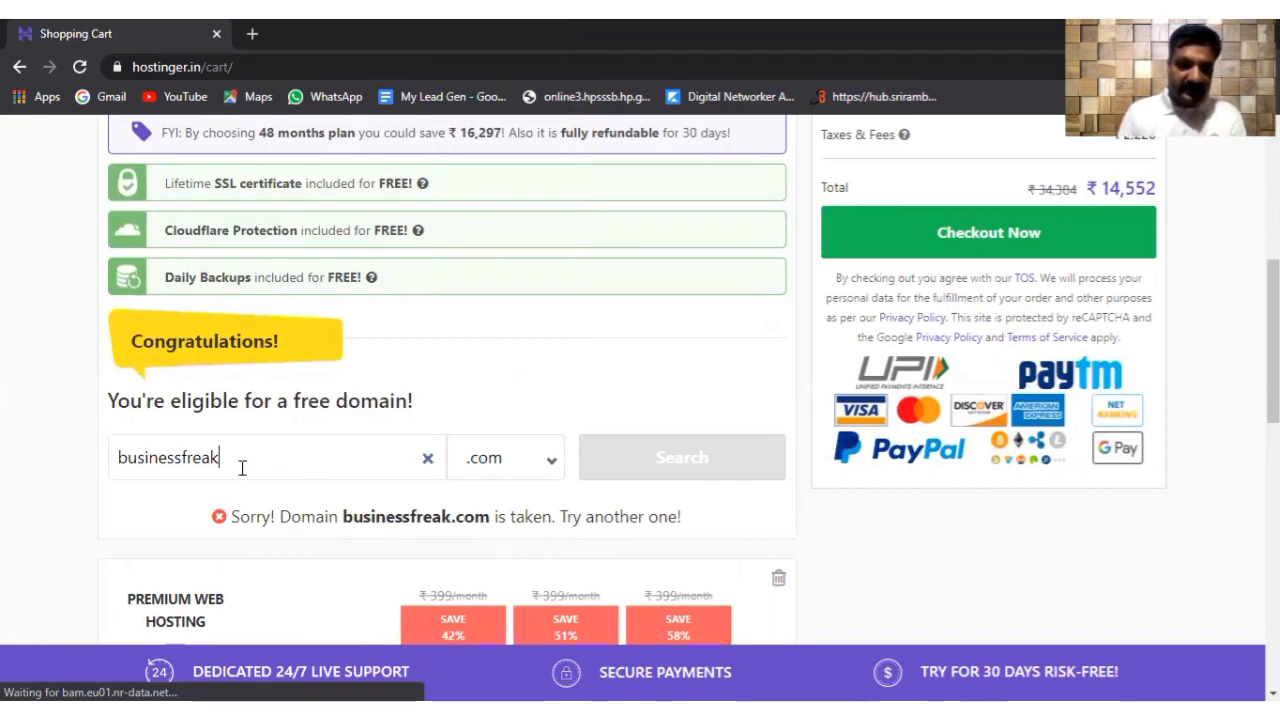
Step: Change the domain name to businessfreak1, search for it with .com, and add it to the order as the free domain
type("1")
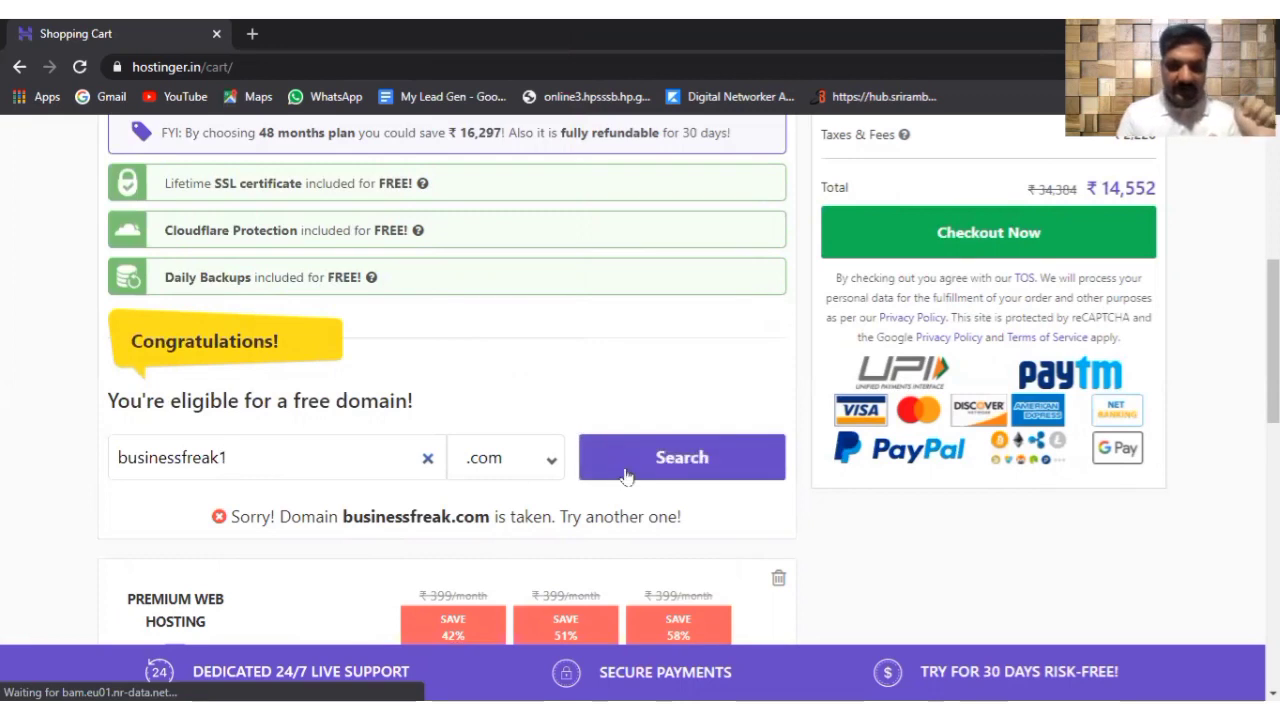
left_click(670, 458)
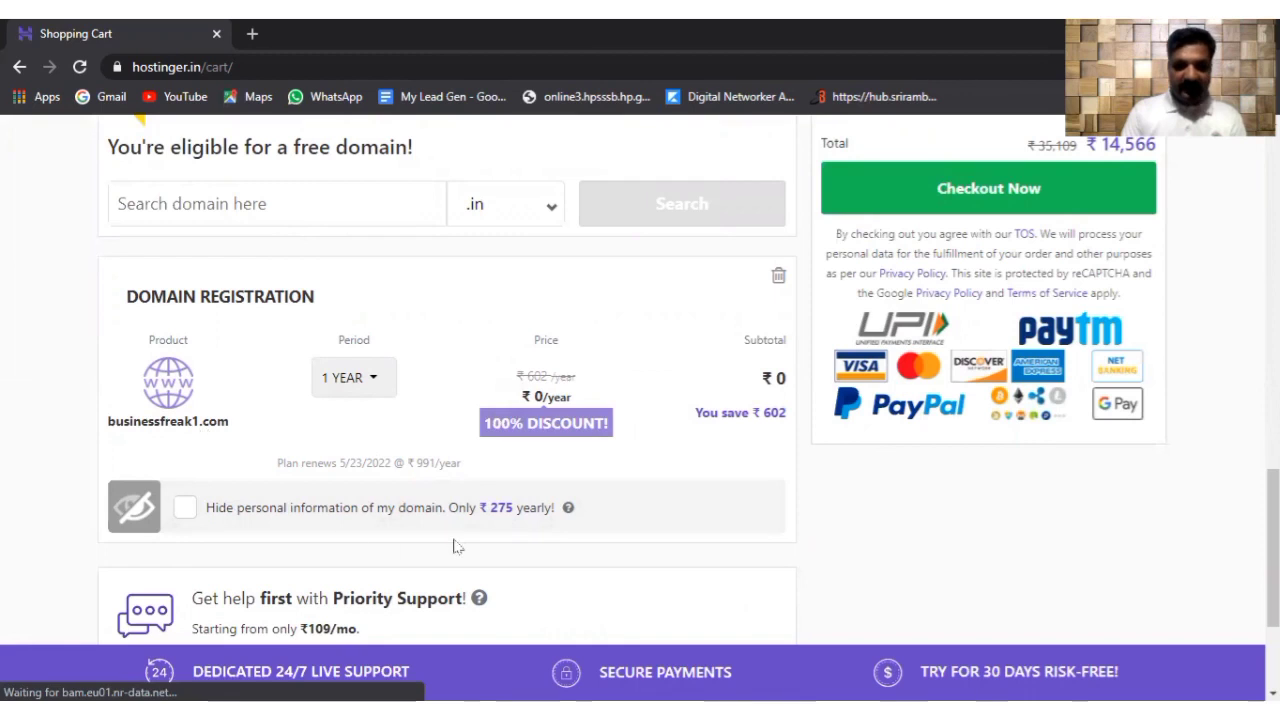
scroll(801, 548, "down", 2)
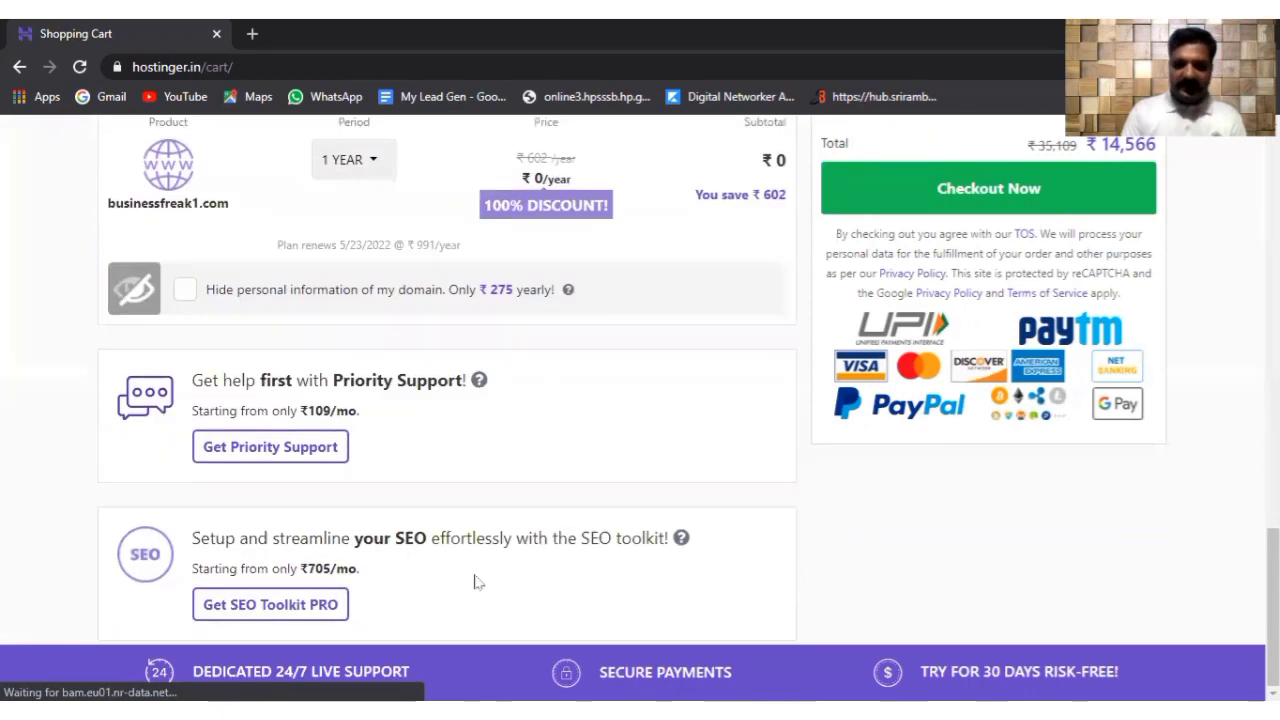
Step: Choose the 12-month period for Business Web Hosting and remove the Premium Web Hosting plan from the order
scroll(476, 582, "up", 10)
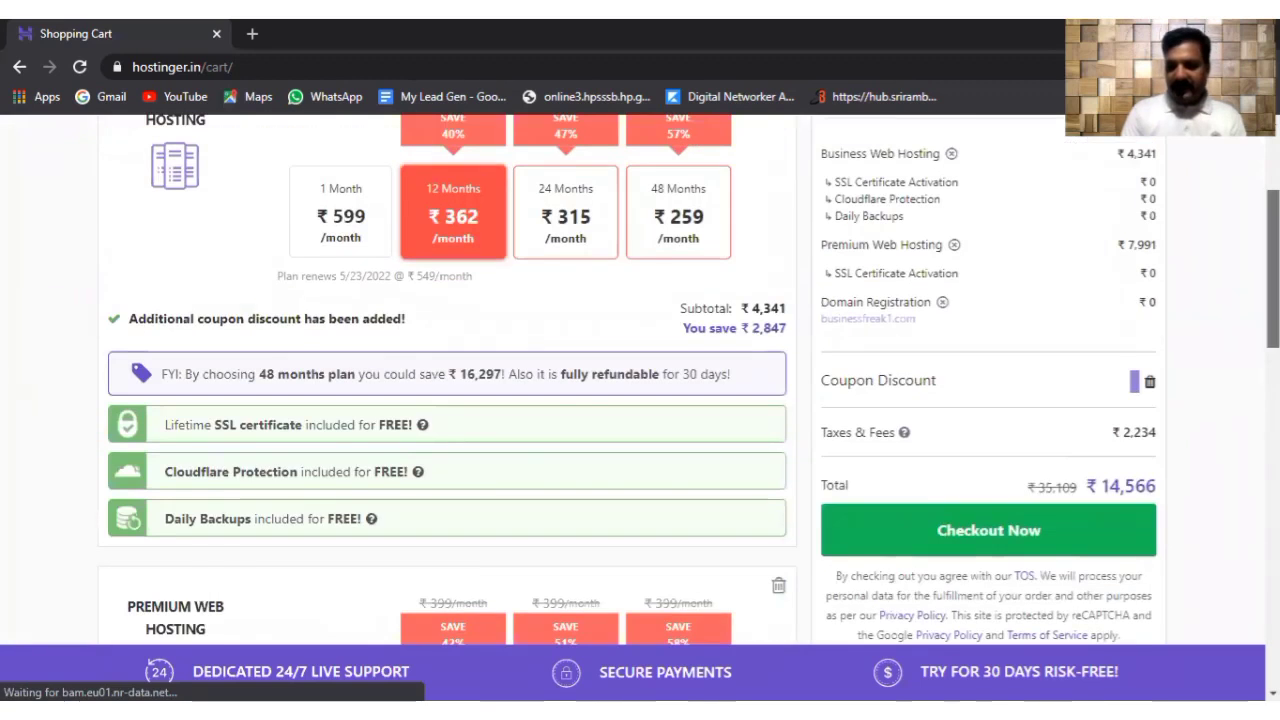
scroll(640, 380, "up", 1)
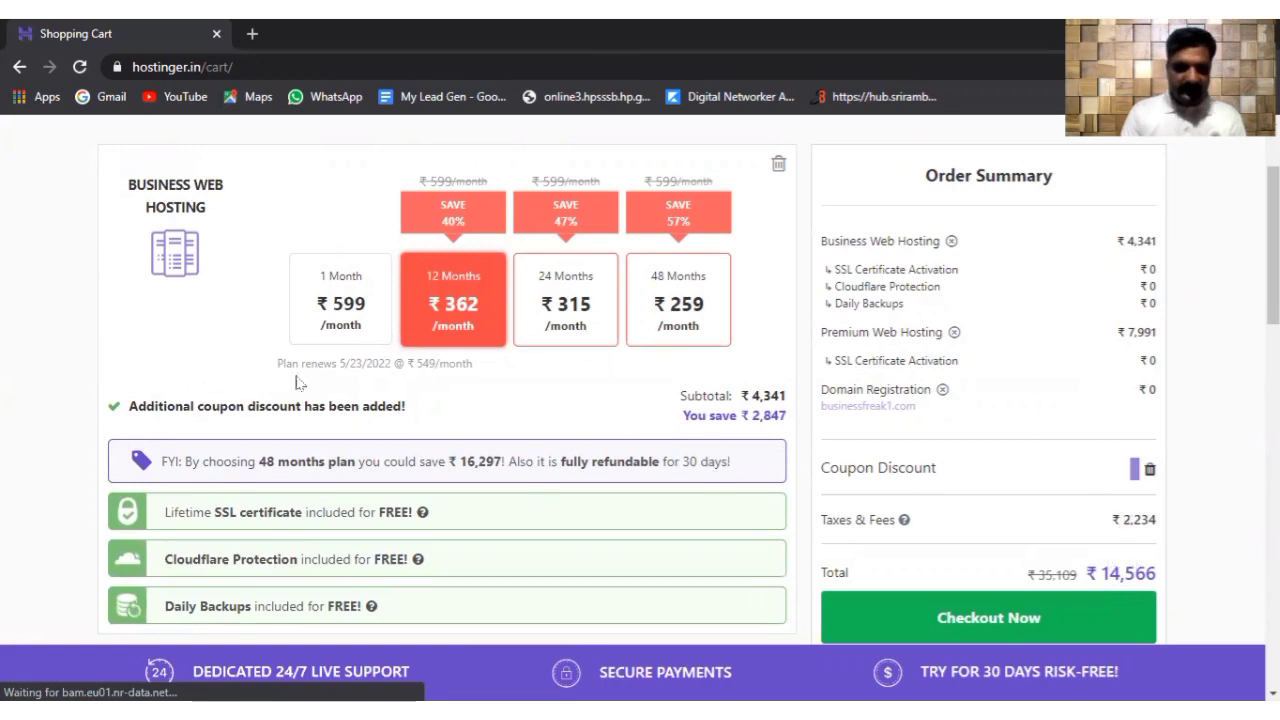
left_click(469, 303)
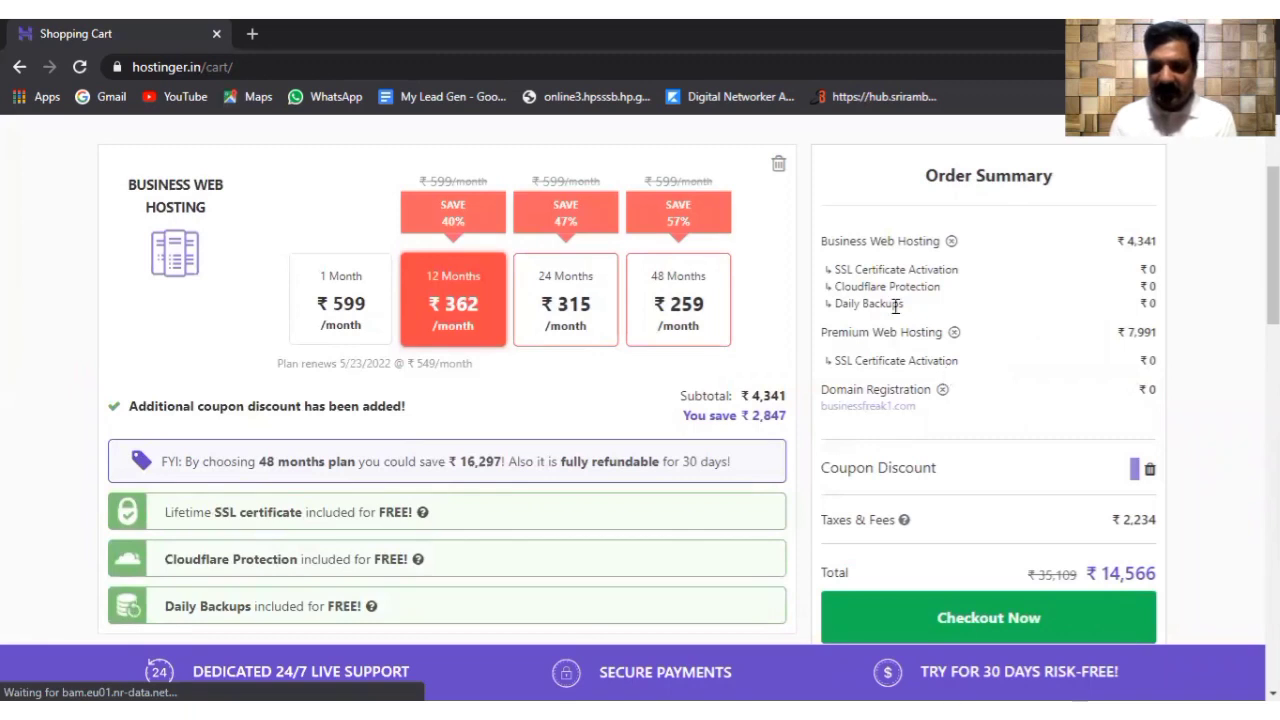
left_click(955, 334)
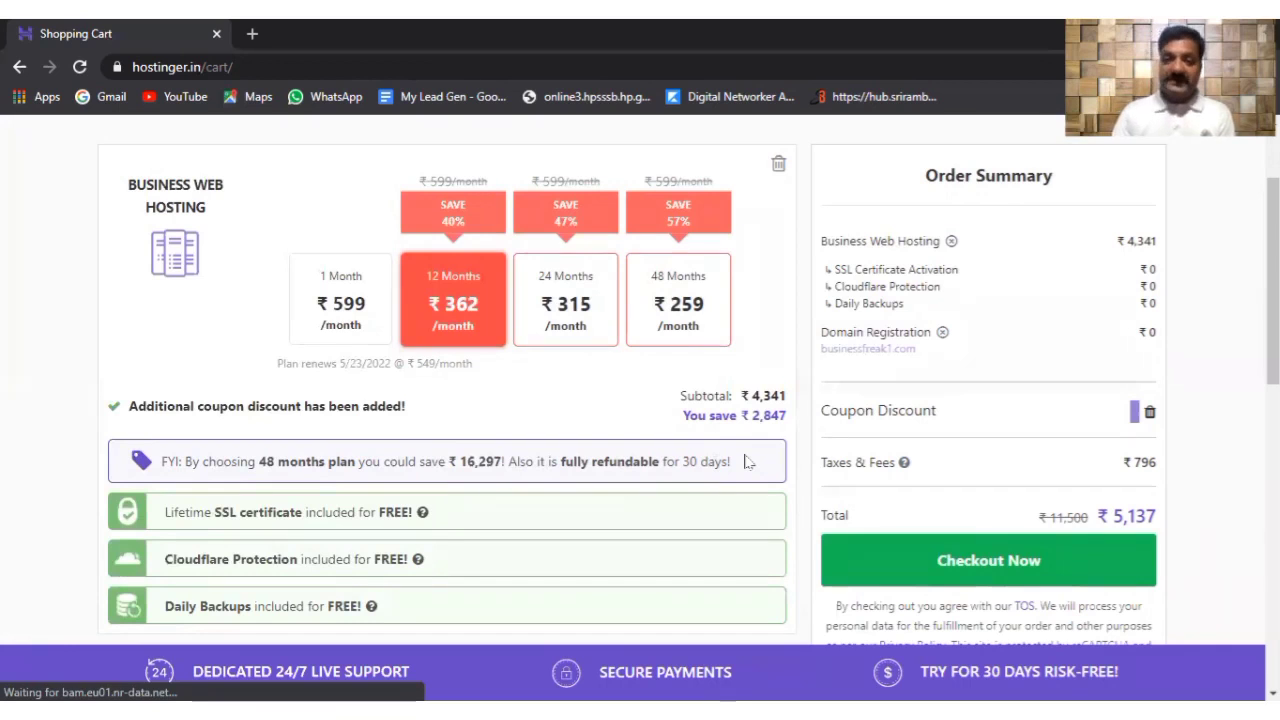
Step: Review the Business Web Hosting plan, its included extras, the domain registration and the order summary in the cart
scroll(1094, 372, "down", 3)
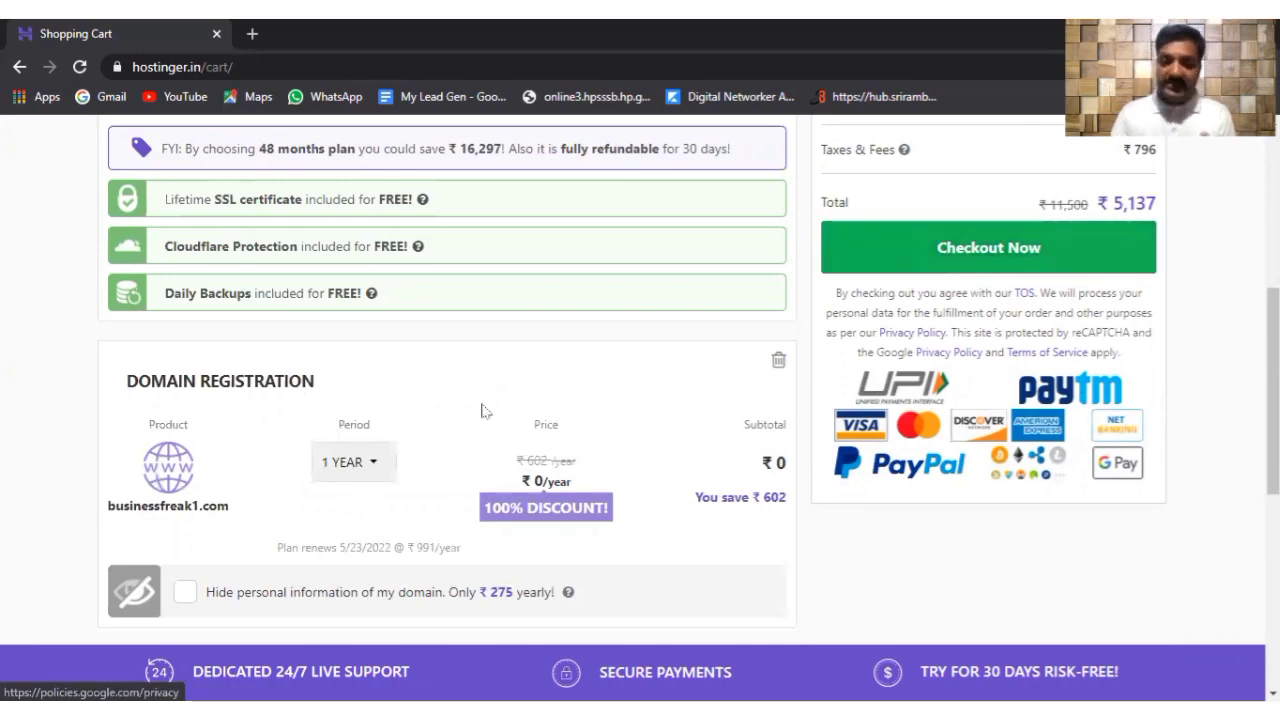
scroll(438, 440, "up", 4)
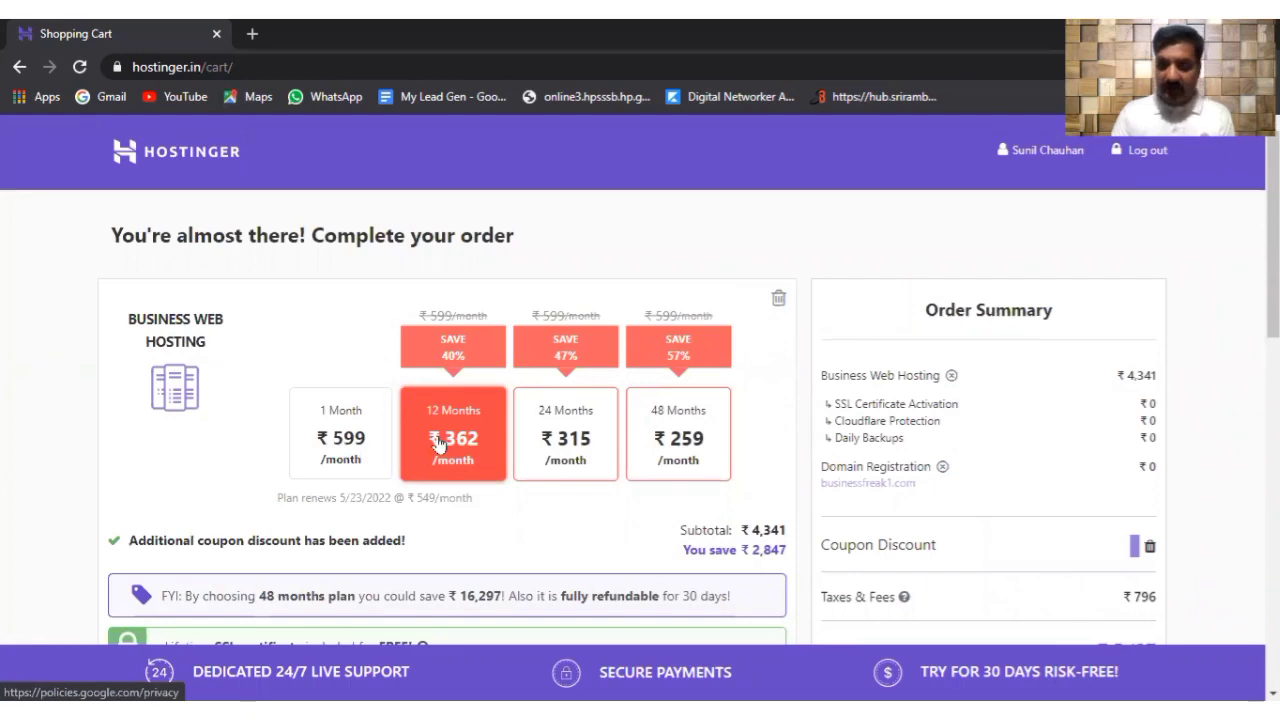
scroll(438, 440, "down", 3)
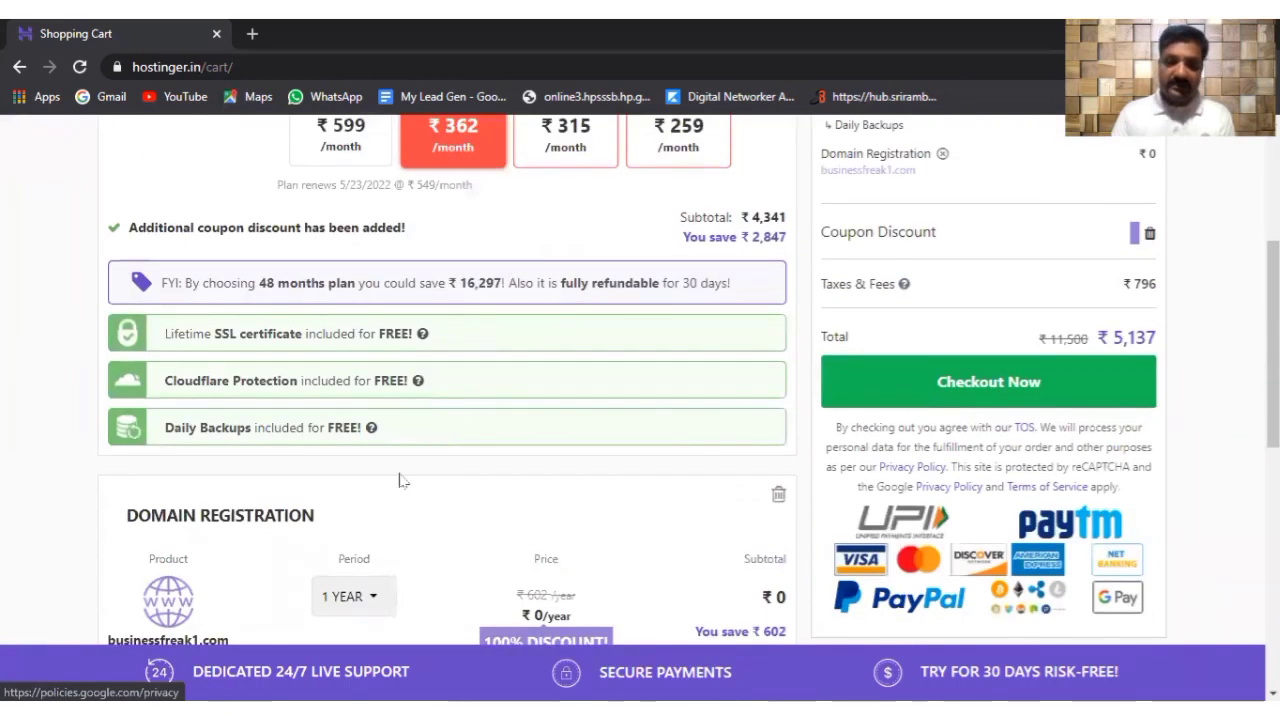
scroll(400, 480, "up", 3)
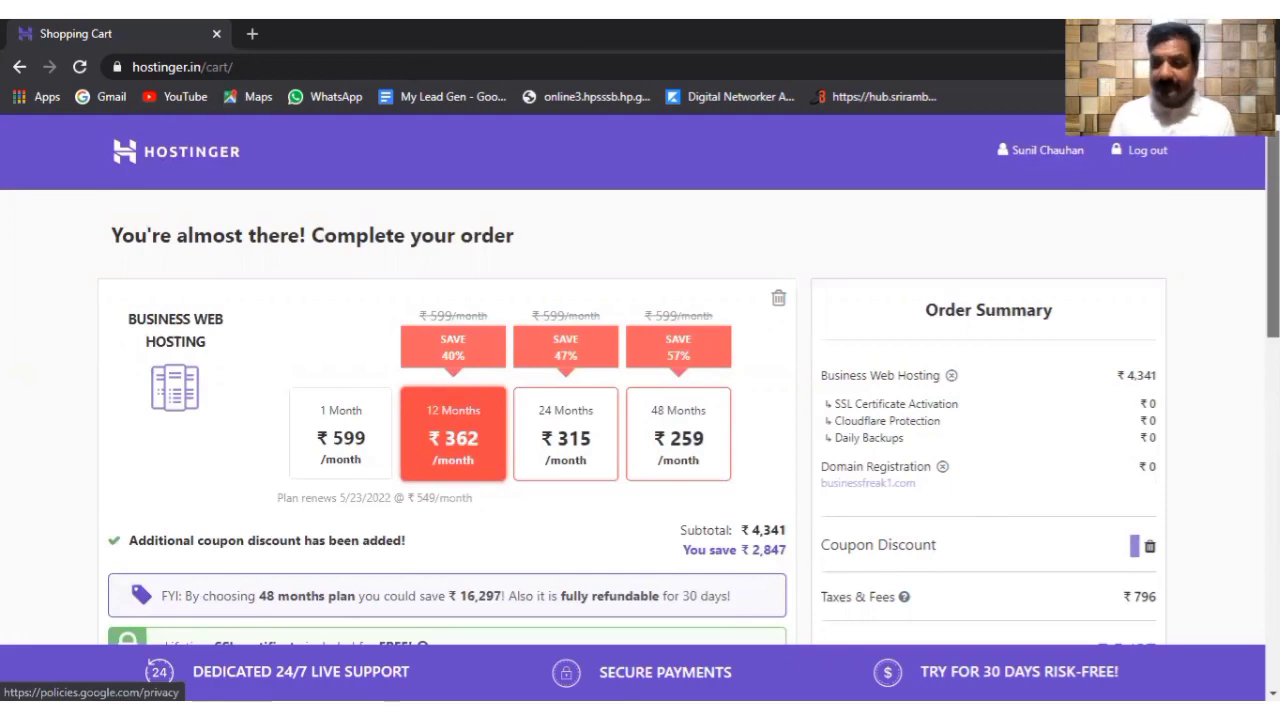
scroll(1272, 300, "down", 3)
scroll(640, 400, "down", 4)
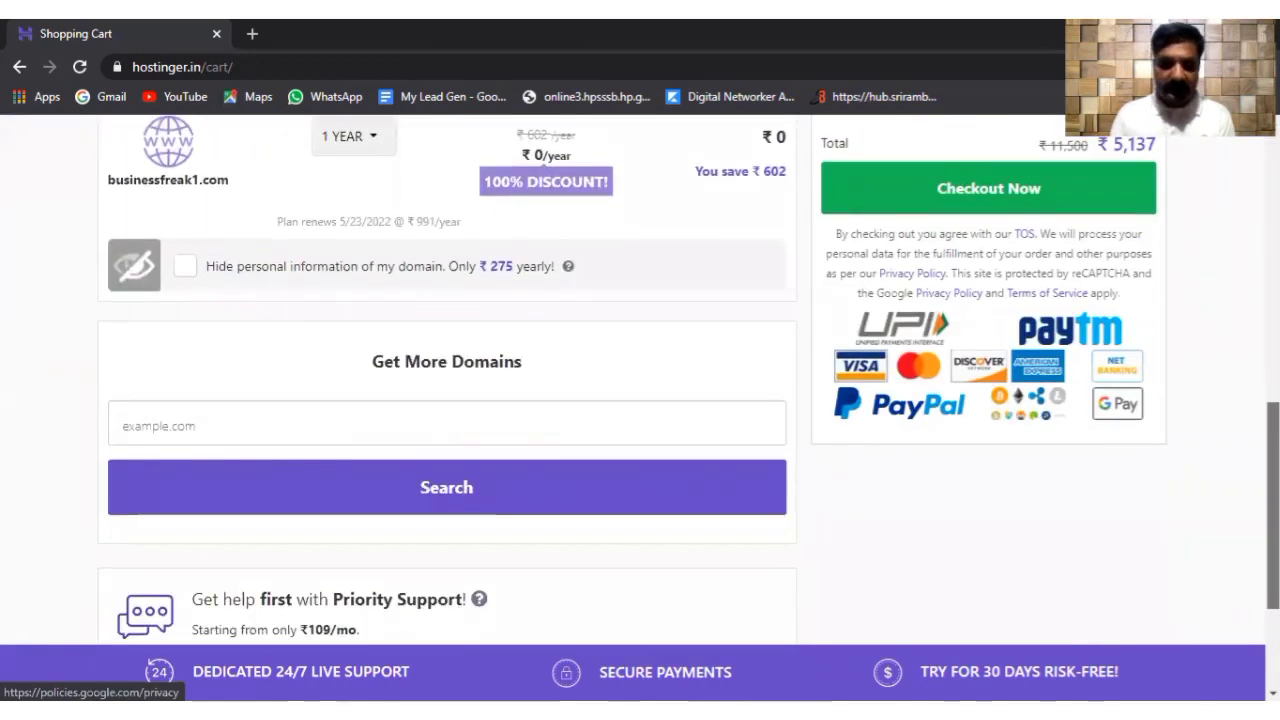
scroll(640, 400, "up", 10)
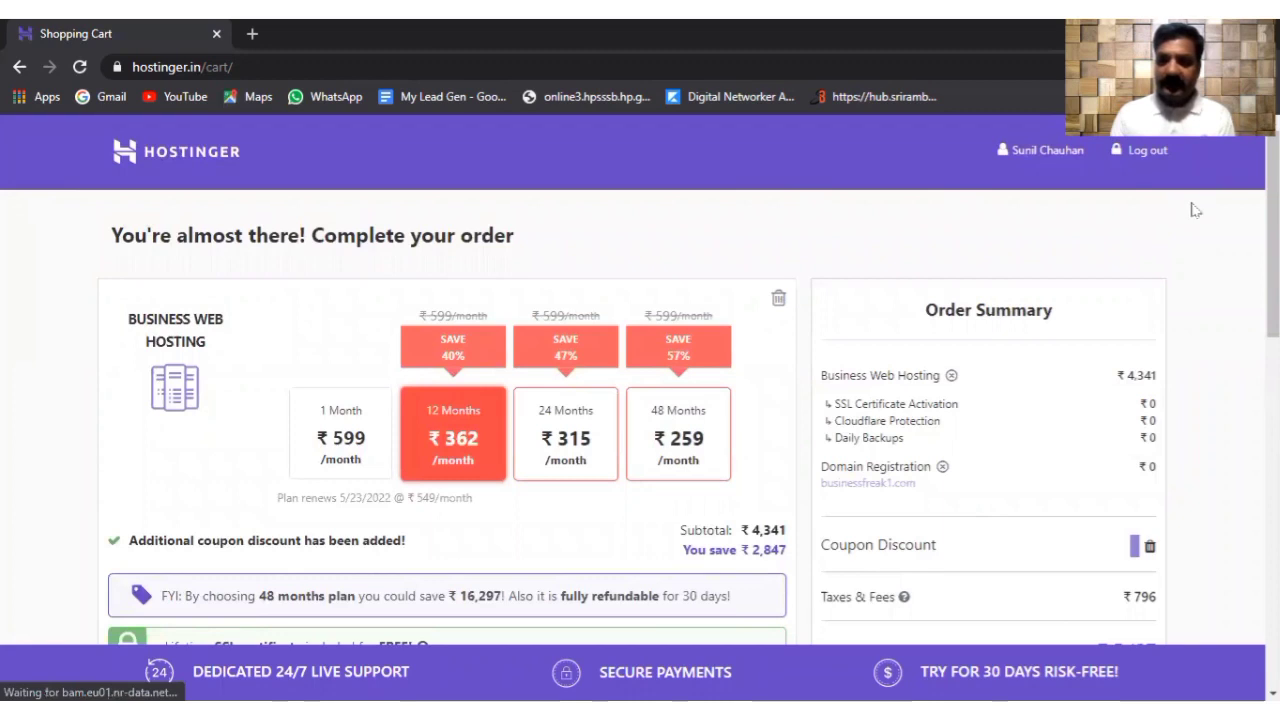
Step: Go to the Hostinger account from the cart and log in through Google with the owner's account
left_click(1022, 163)
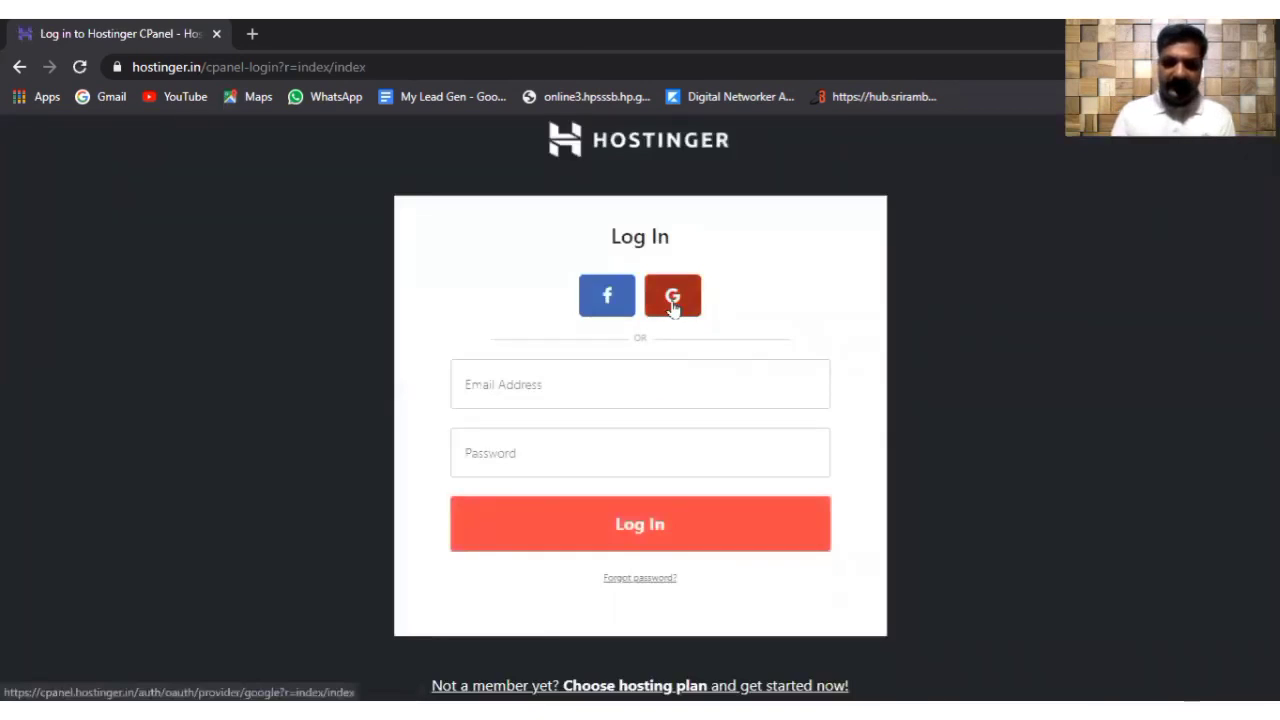
left_click(673, 300)
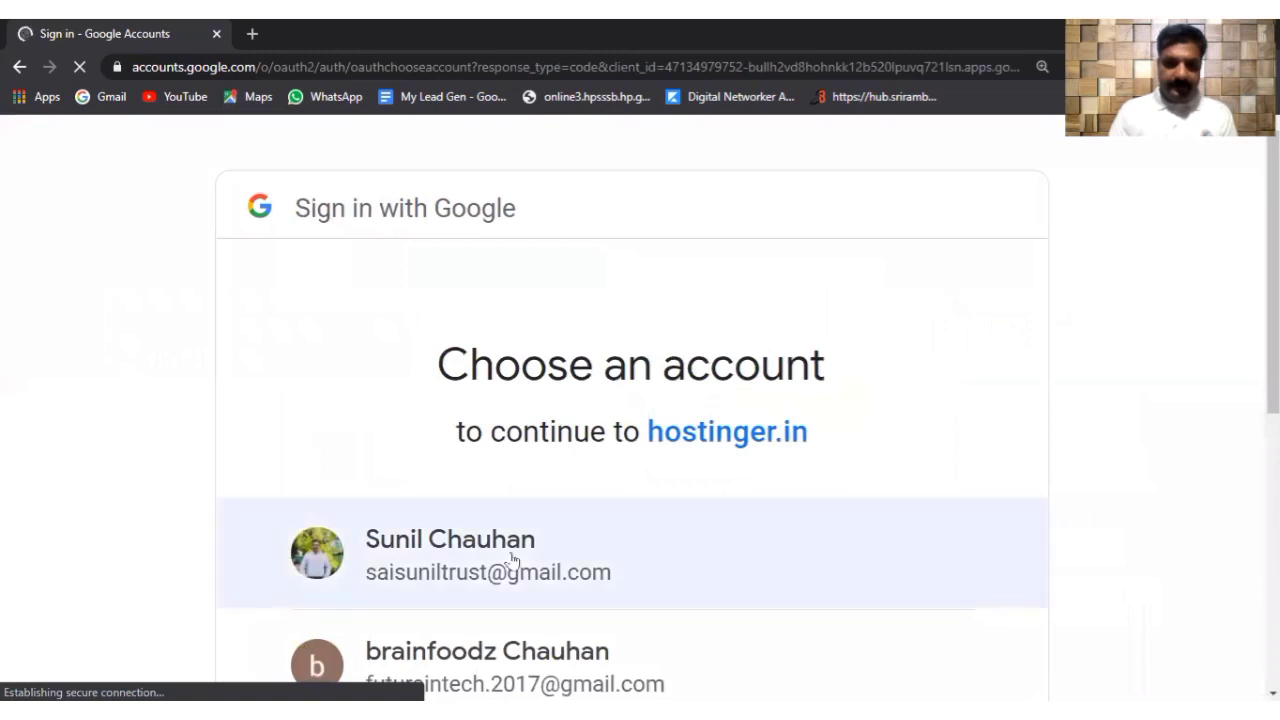
scroll(510, 560, "down", 1)
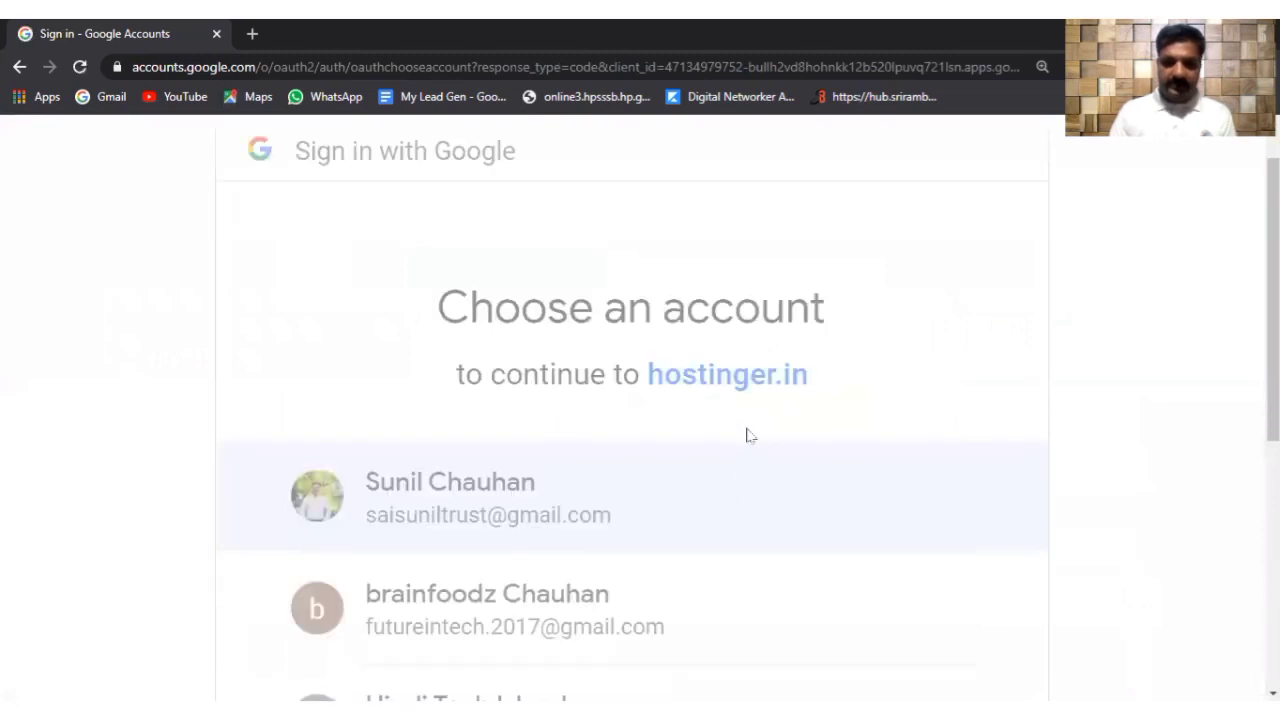
left_click(748, 440)
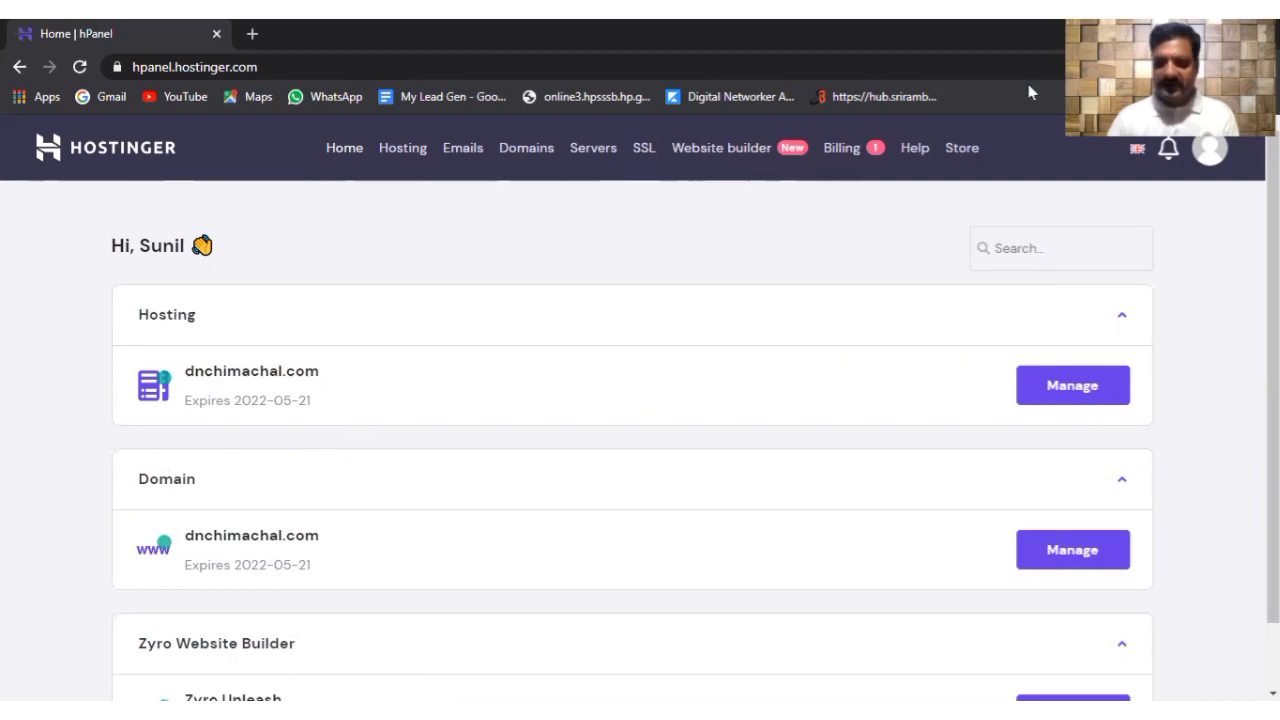
Step: Open the management page of the domain dnchimachal.com and review its domain information, transfer lock and WHOIS privacy settings
scroll(828, 345, "down", 1)
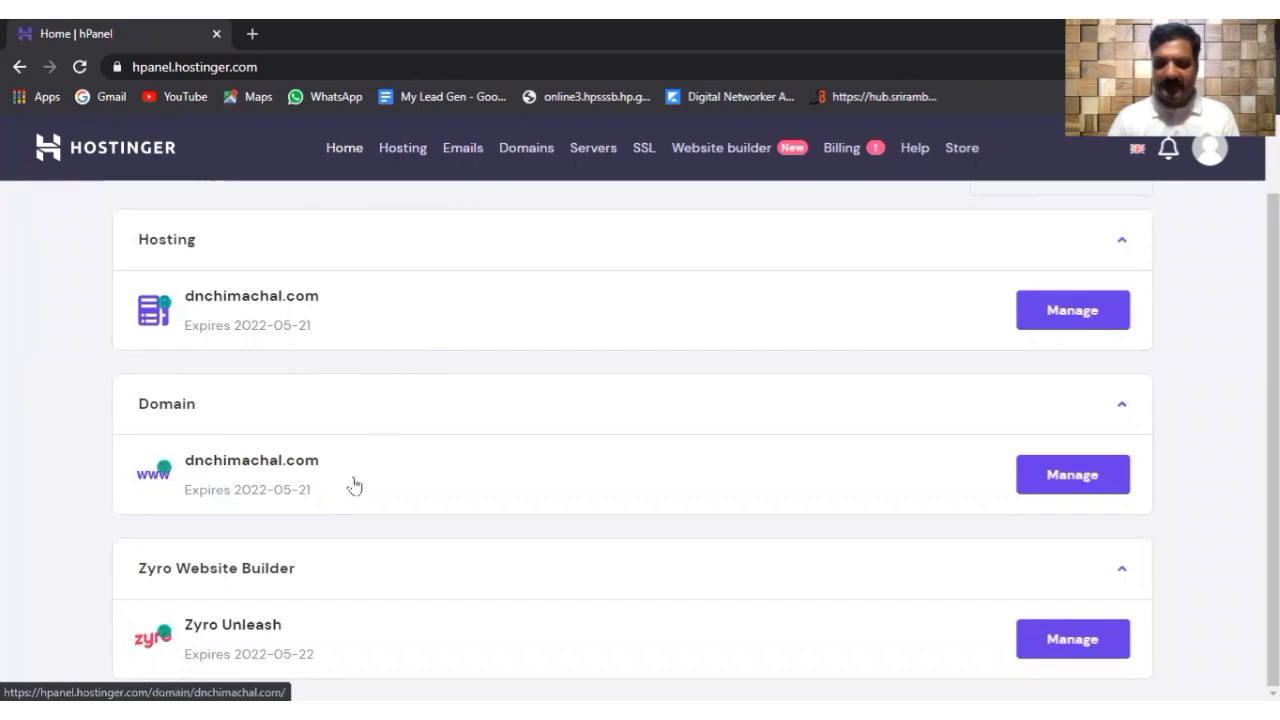
left_click(1090, 487)
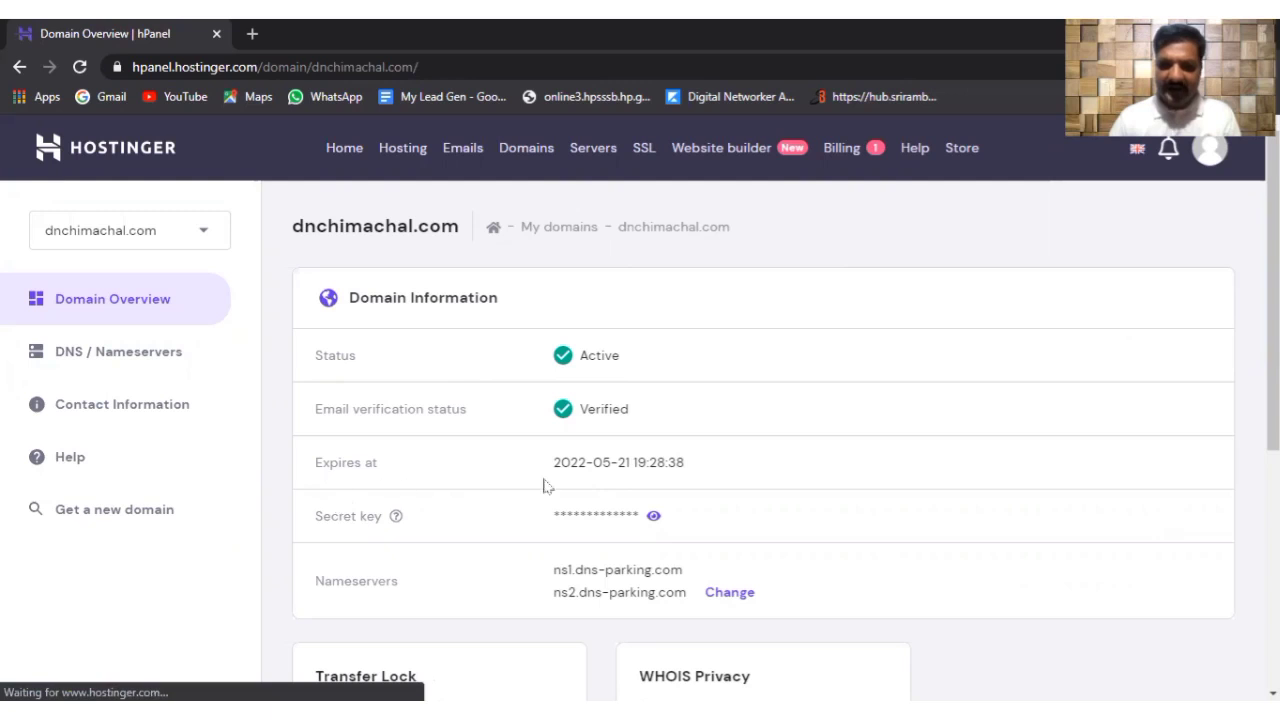
scroll(529, 528, "down", 3)
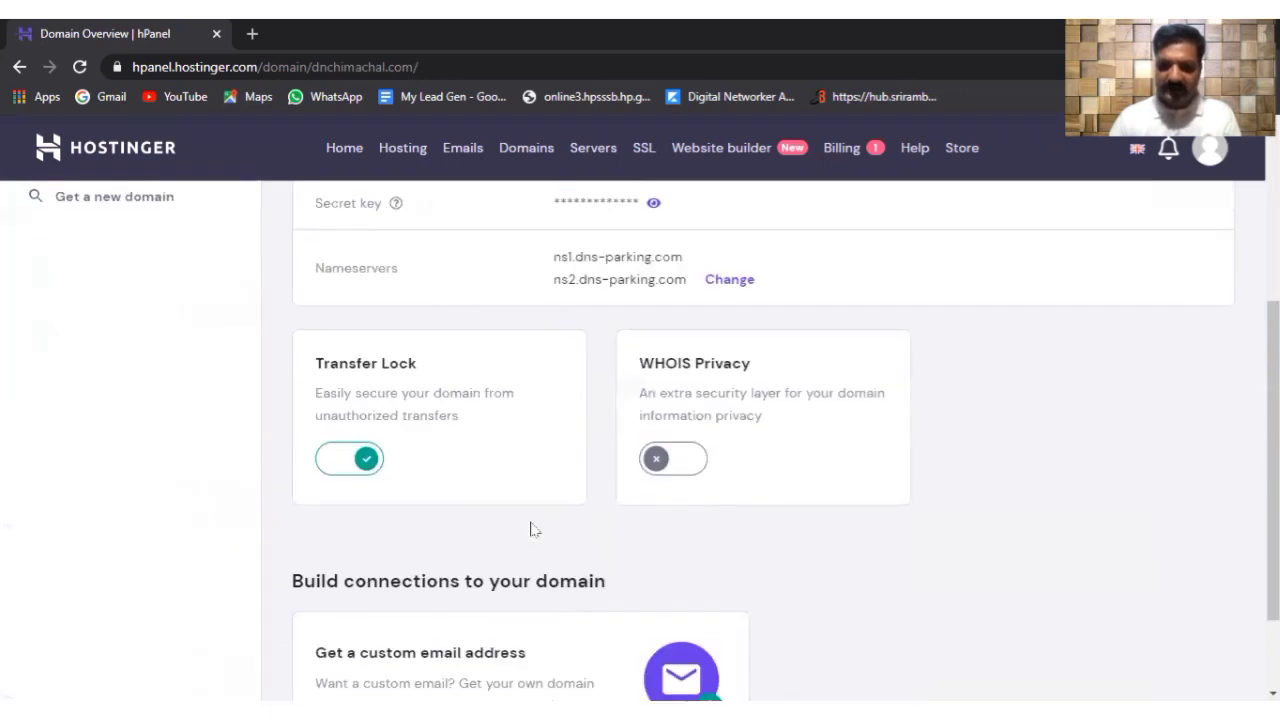
scroll(457, 517, "down", 1)
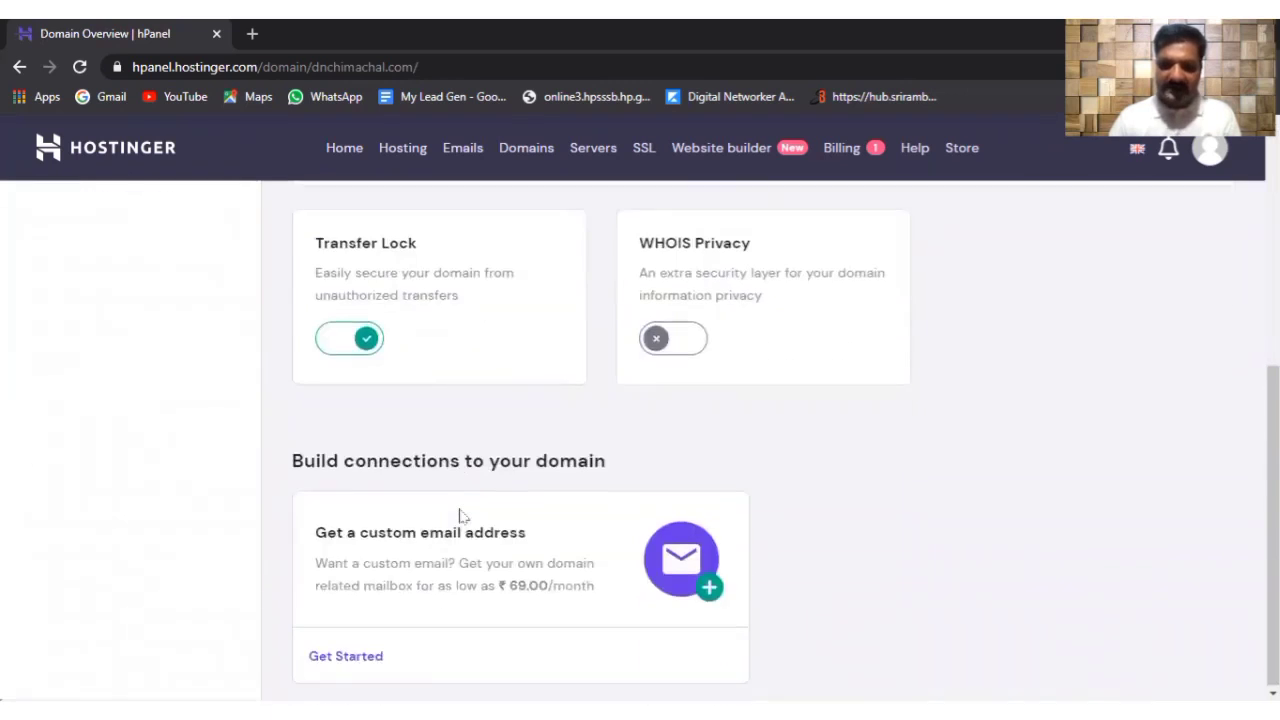
scroll(513, 532, "up", 4)
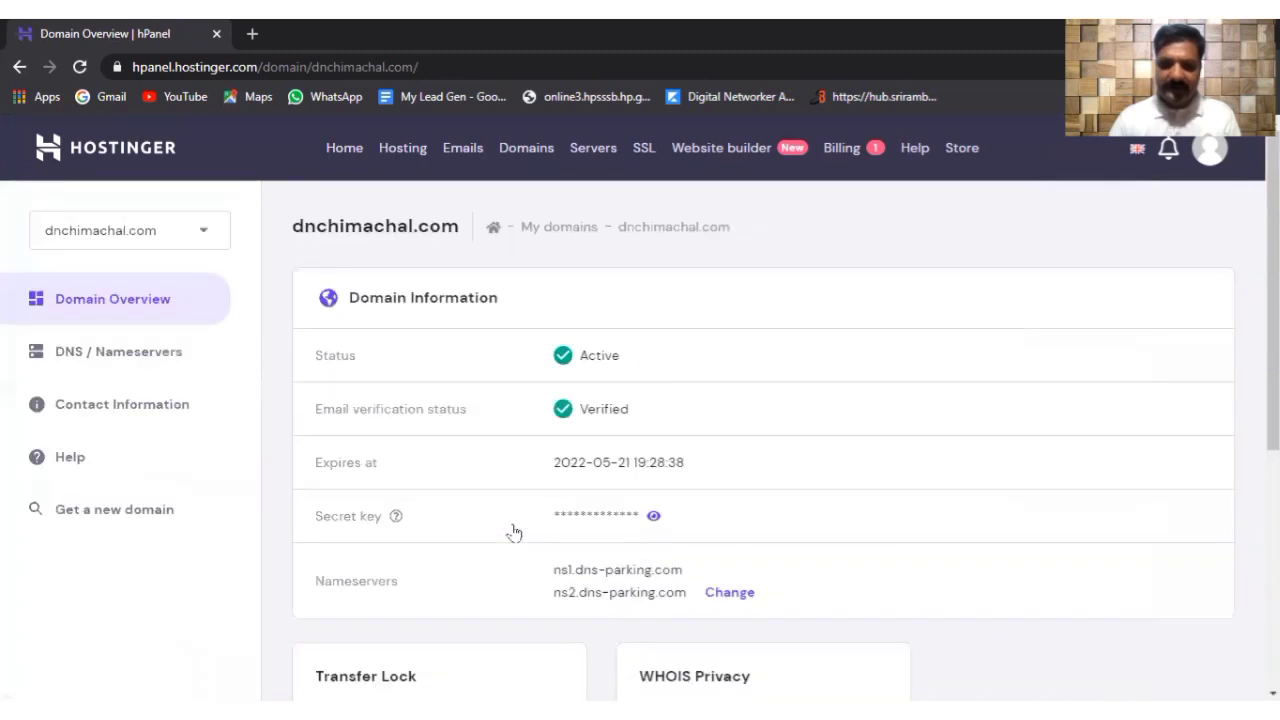
Step: Examine the nameservers and DNS records of dnchimachal.com and show the options for changing its nameservers
left_click(237, 380)
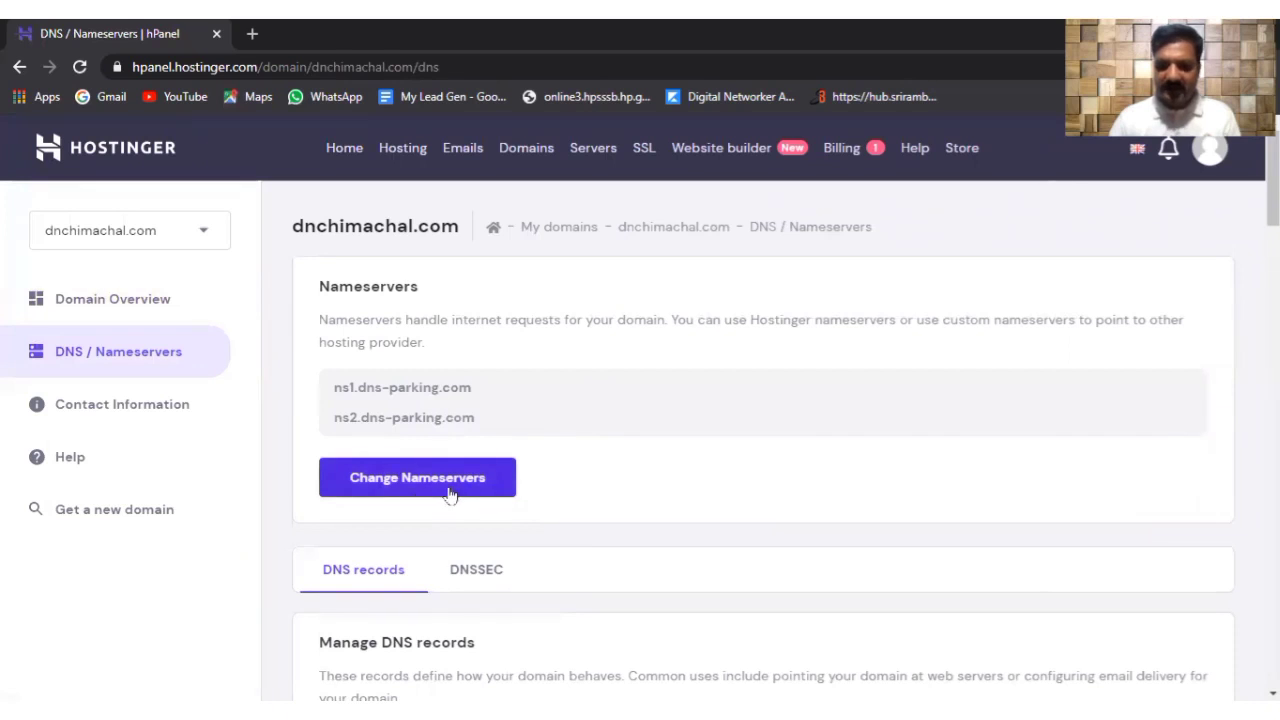
scroll(560, 490, "down", 3)
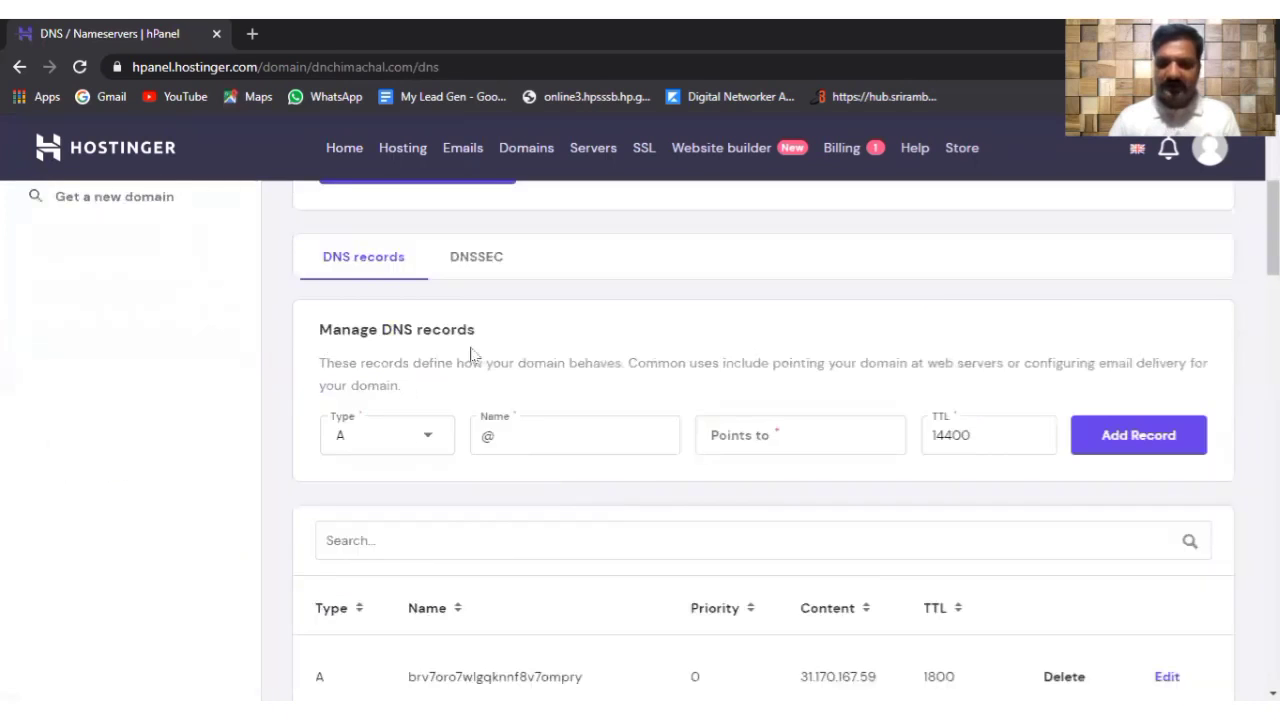
scroll(380, 400, "up", 3)
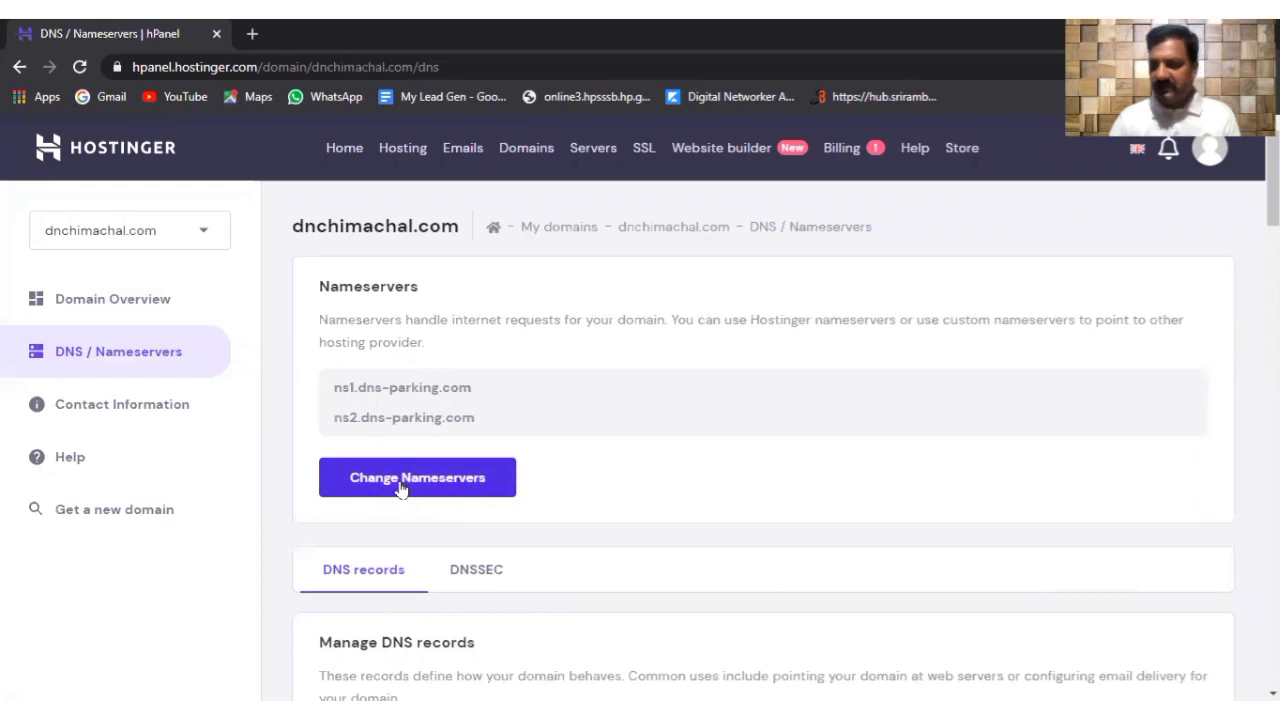
left_click(403, 489)
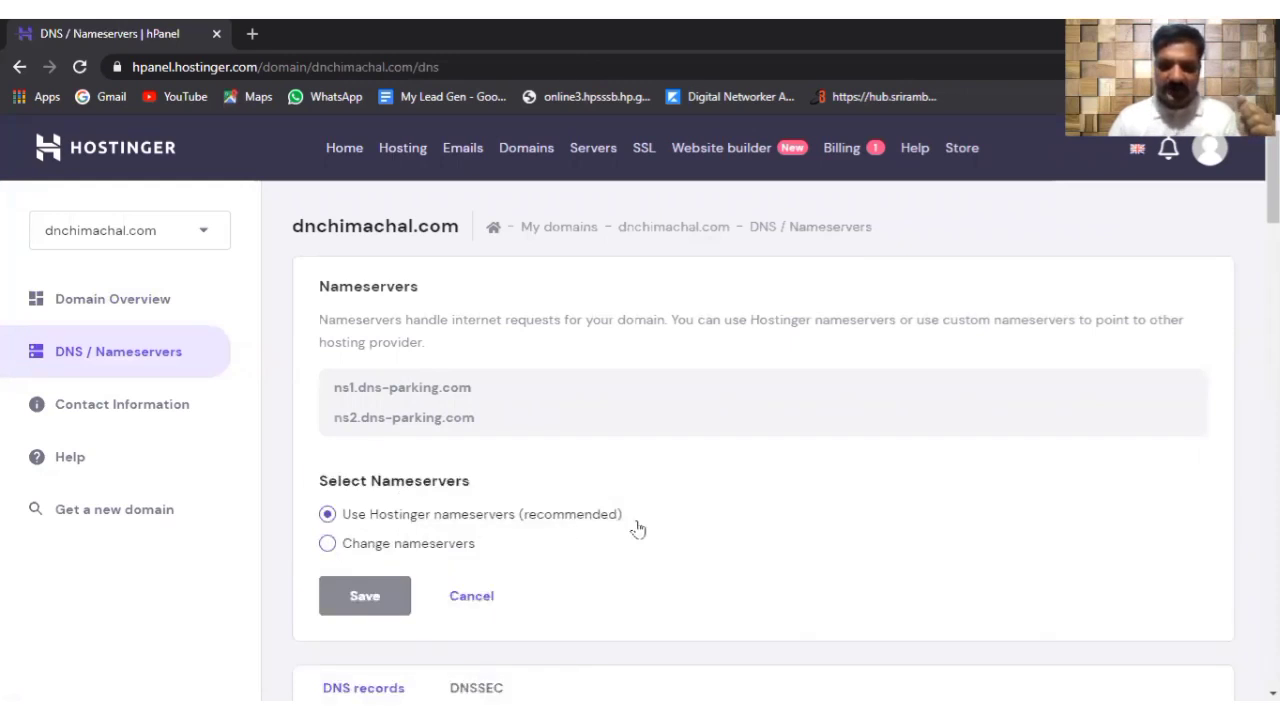
scroll(638, 528, "down", 2)
scroll(610, 472, "up", 2)
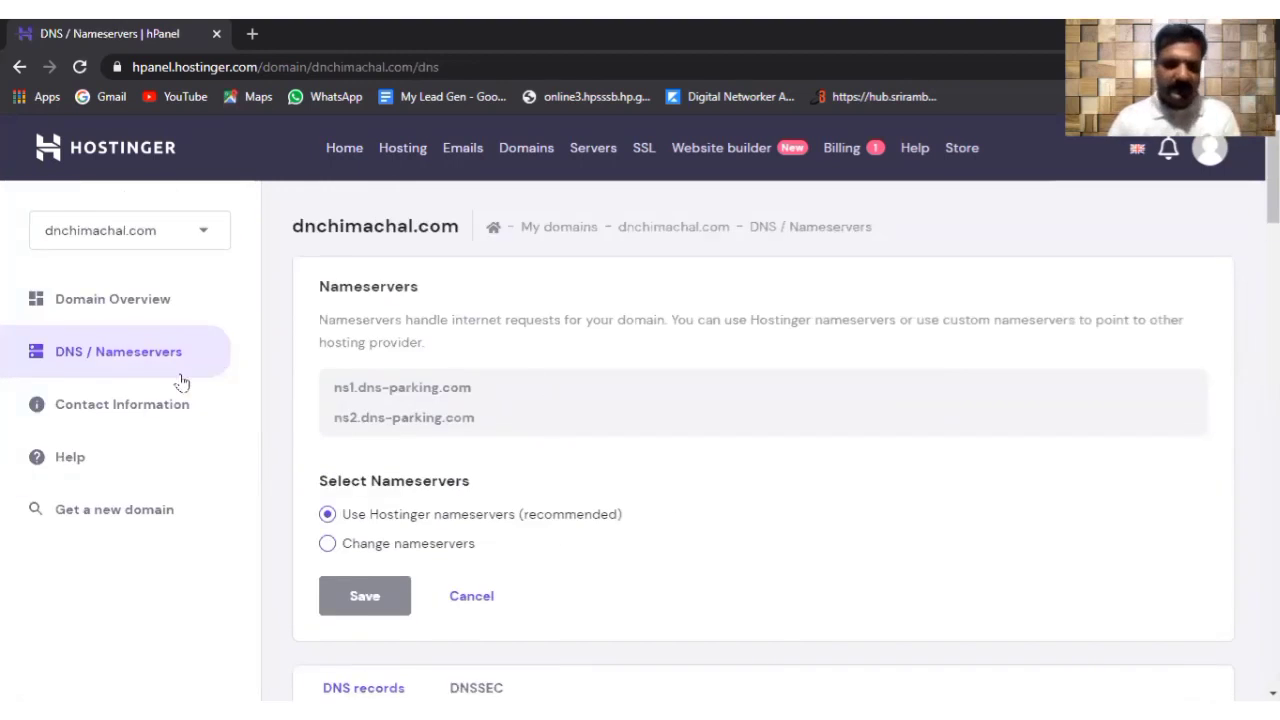
Step: View the registrant contact information of dnchimachal.com and return to its DNS and nameserver settings
left_click(154, 405)
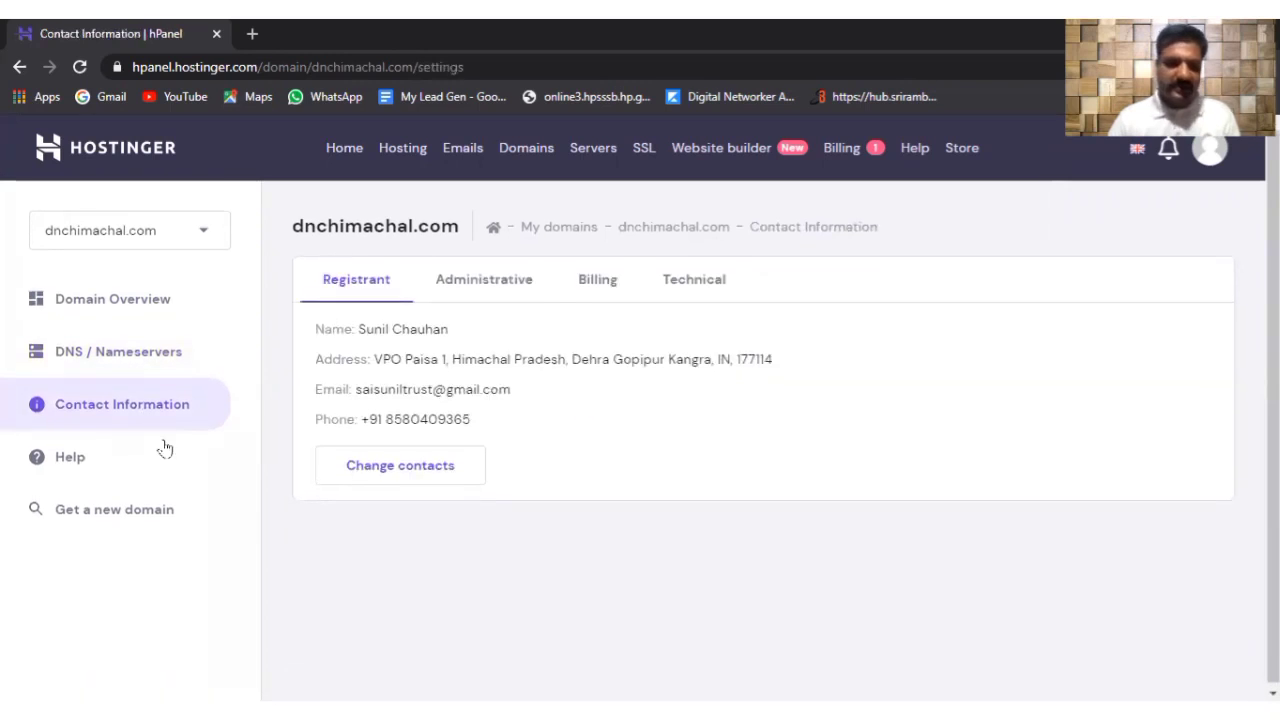
left_click(100, 355)
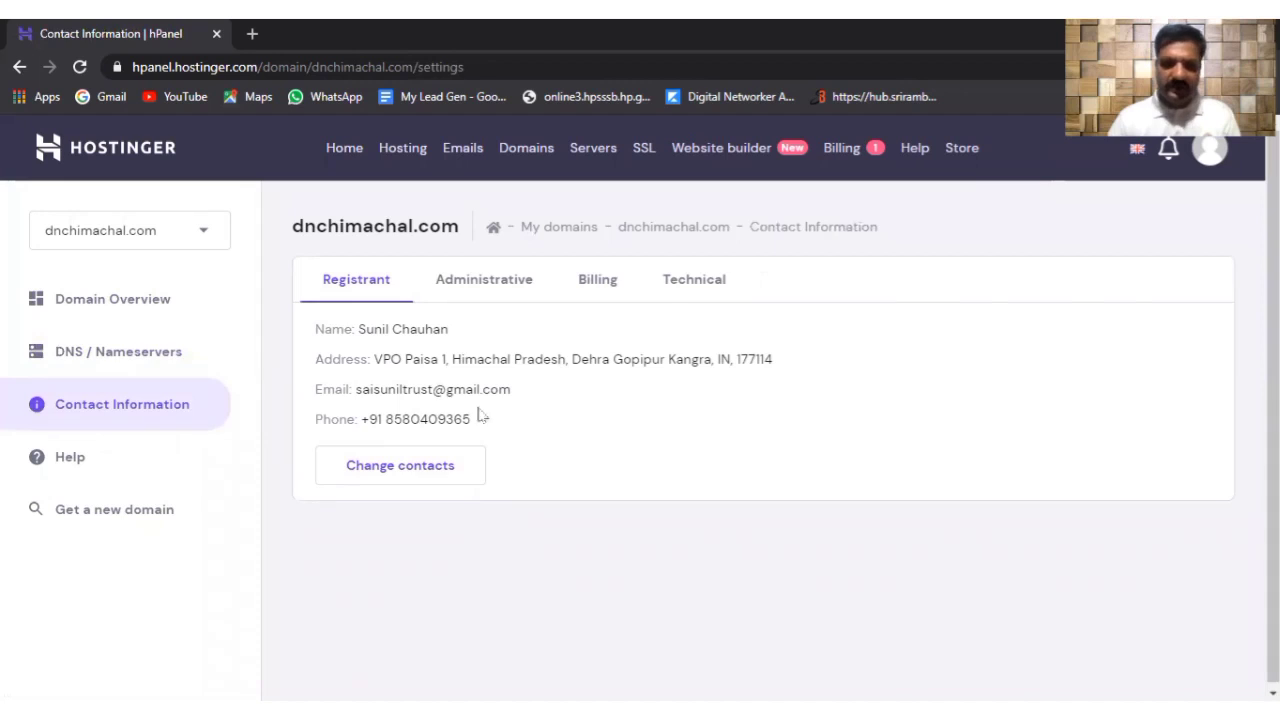
left_click(91, 243)
left_click(86, 276)
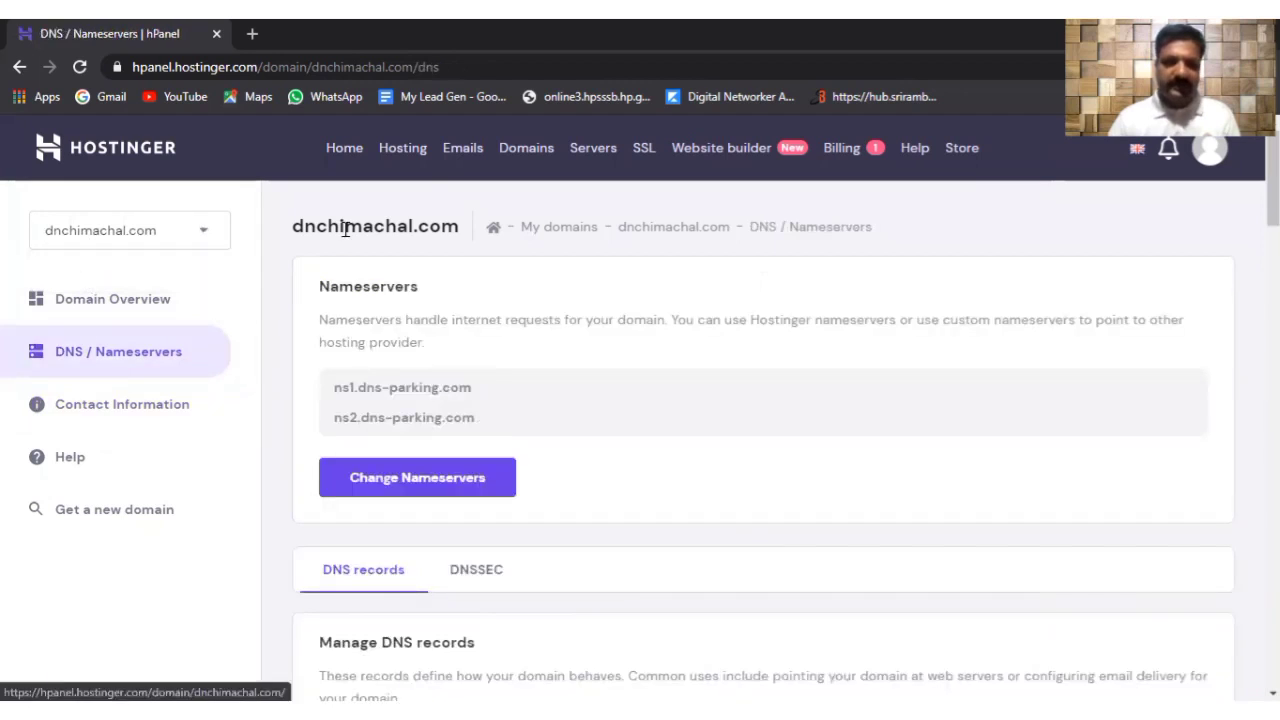
Step: Open the WordPress dashboard of dnchimachal.com from the hosting list and review its core settings and site installs
left_click(403, 157)
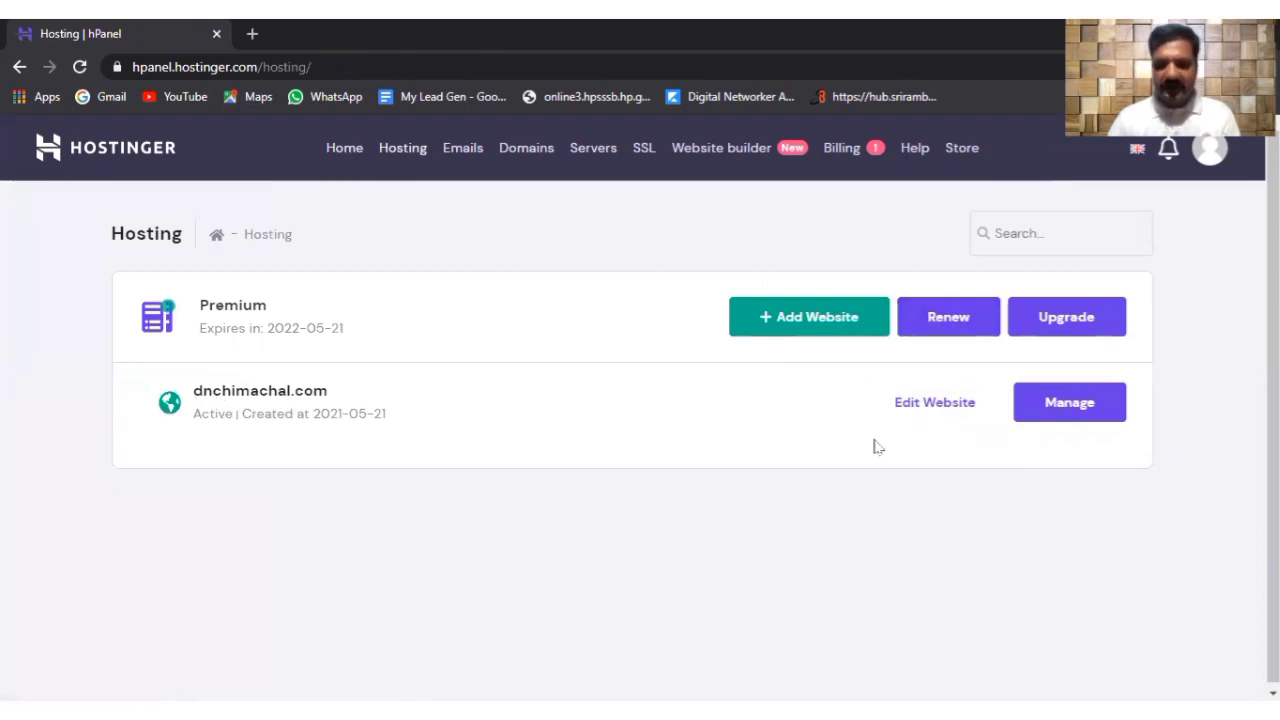
left_click(940, 413)
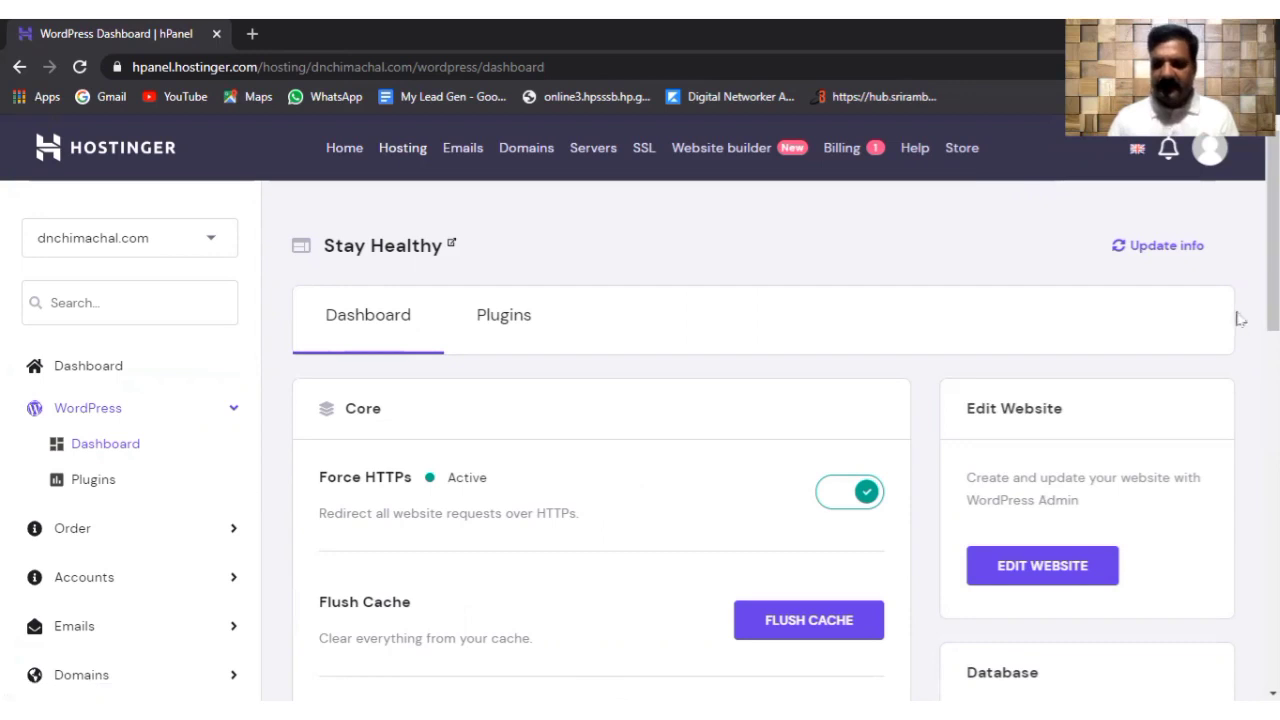
left_click_drag(1273, 318, 1273, 645)
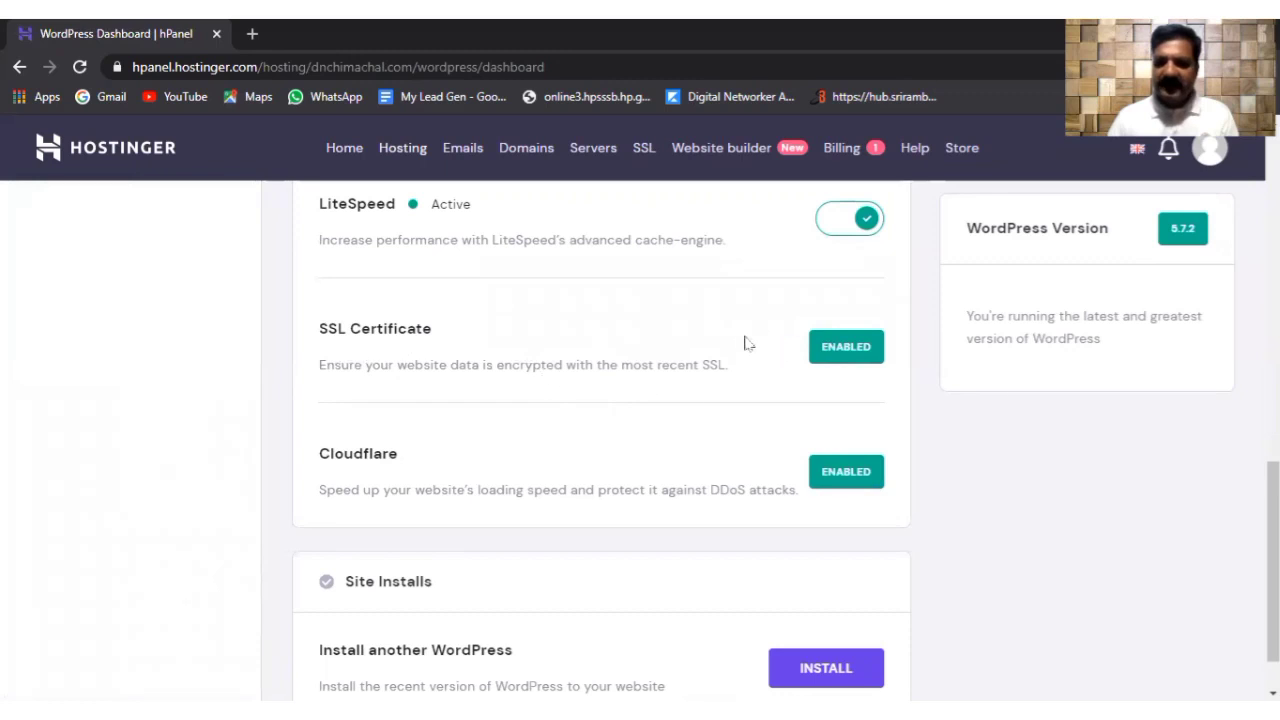
scroll(600, 440, "down", 1)
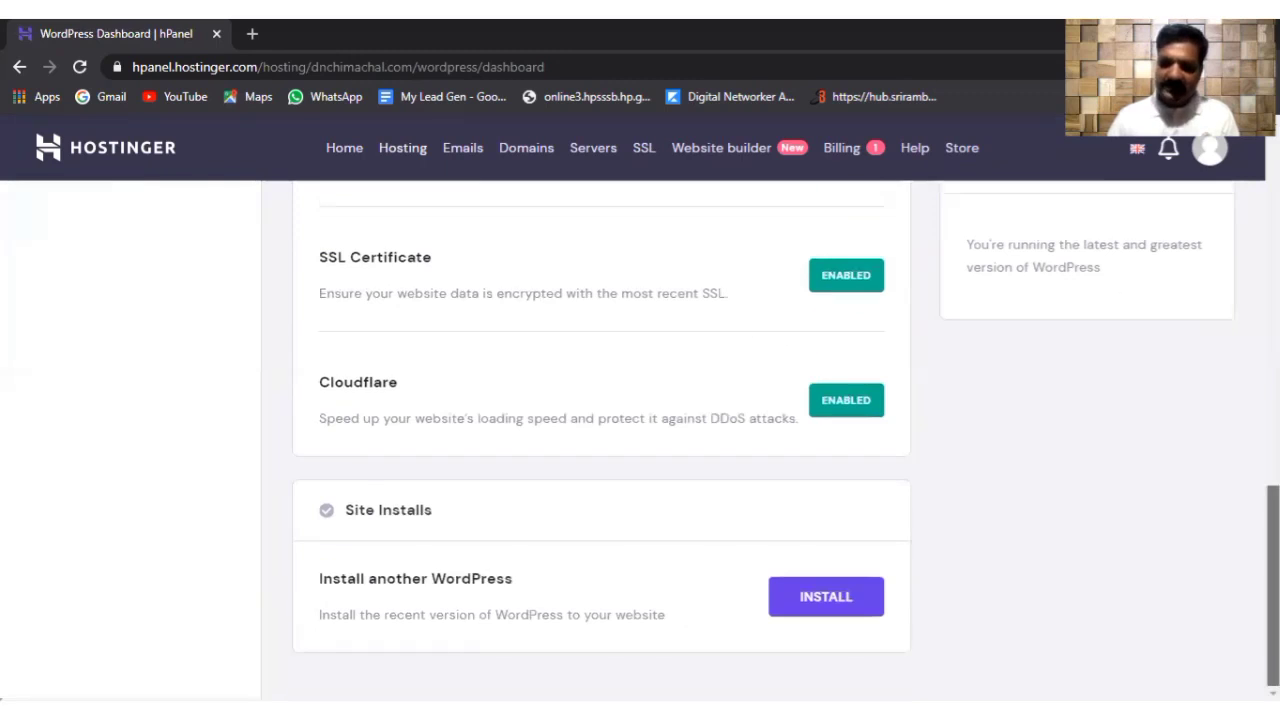
scroll(600, 440, "up", 14)
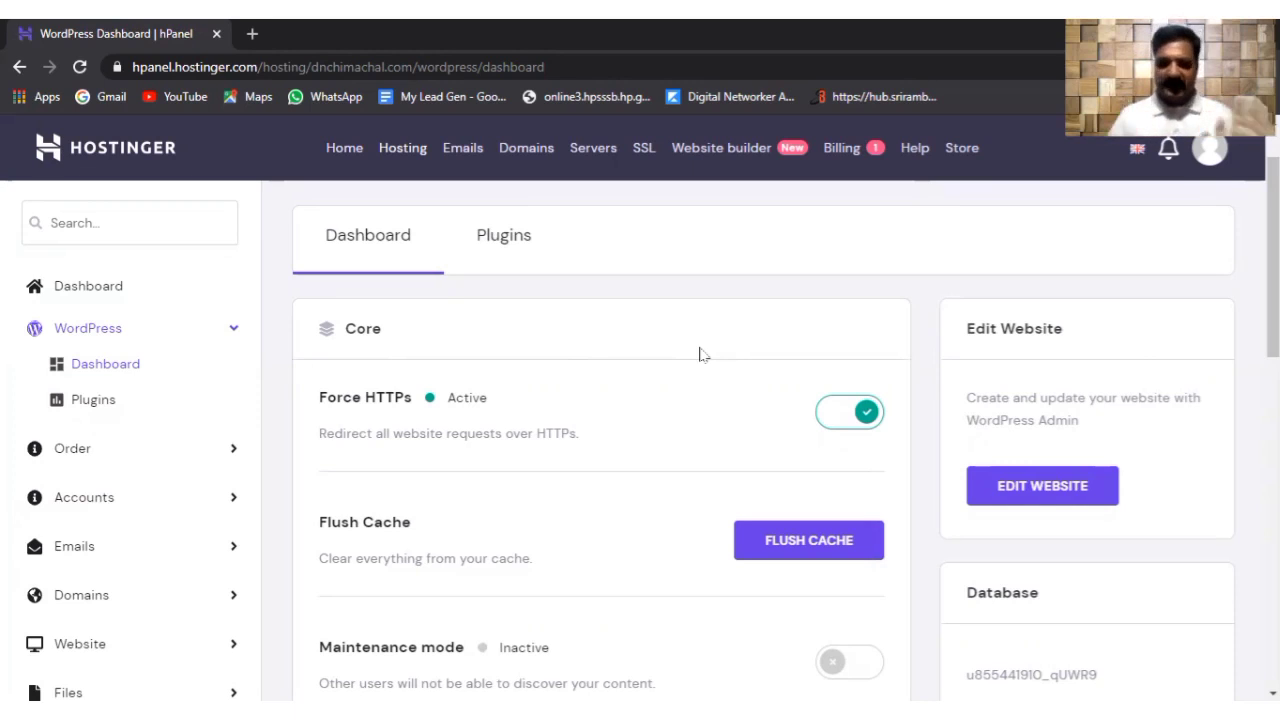
Step: Show the WordPress plugins installed on dnchimachal.com and look through the list
left_click(90, 408)
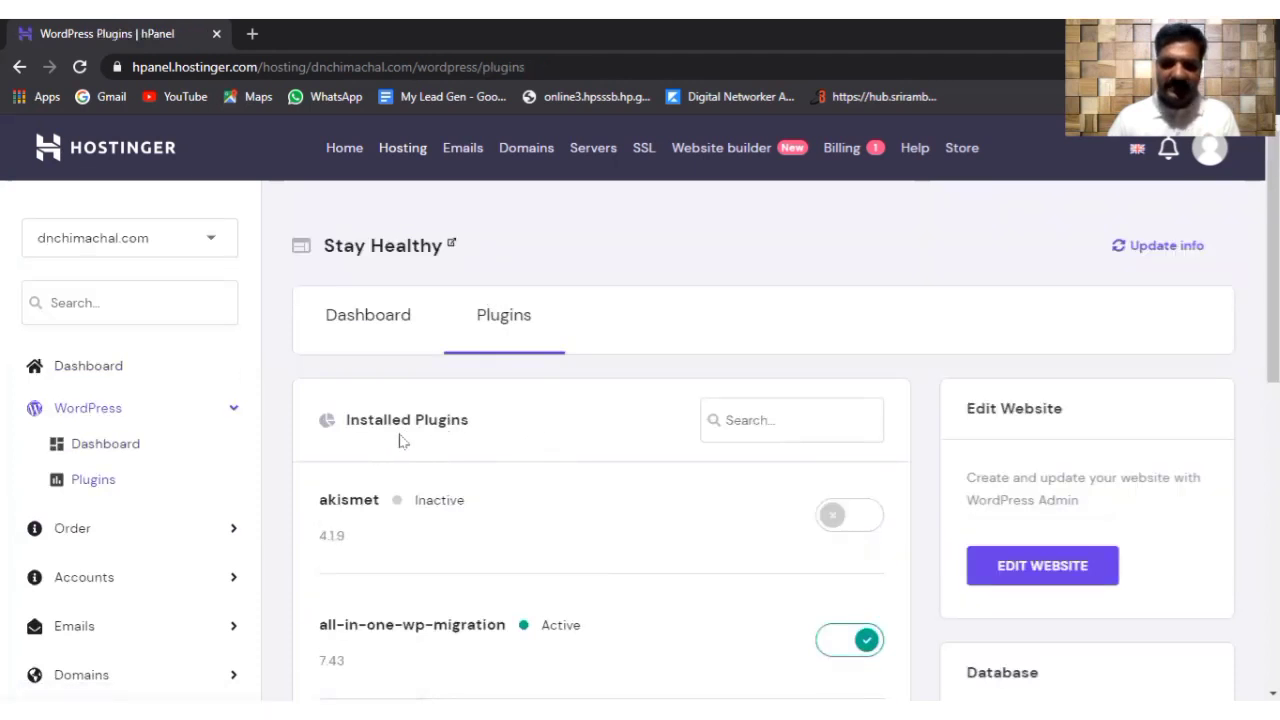
scroll(447, 443, "down", 6)
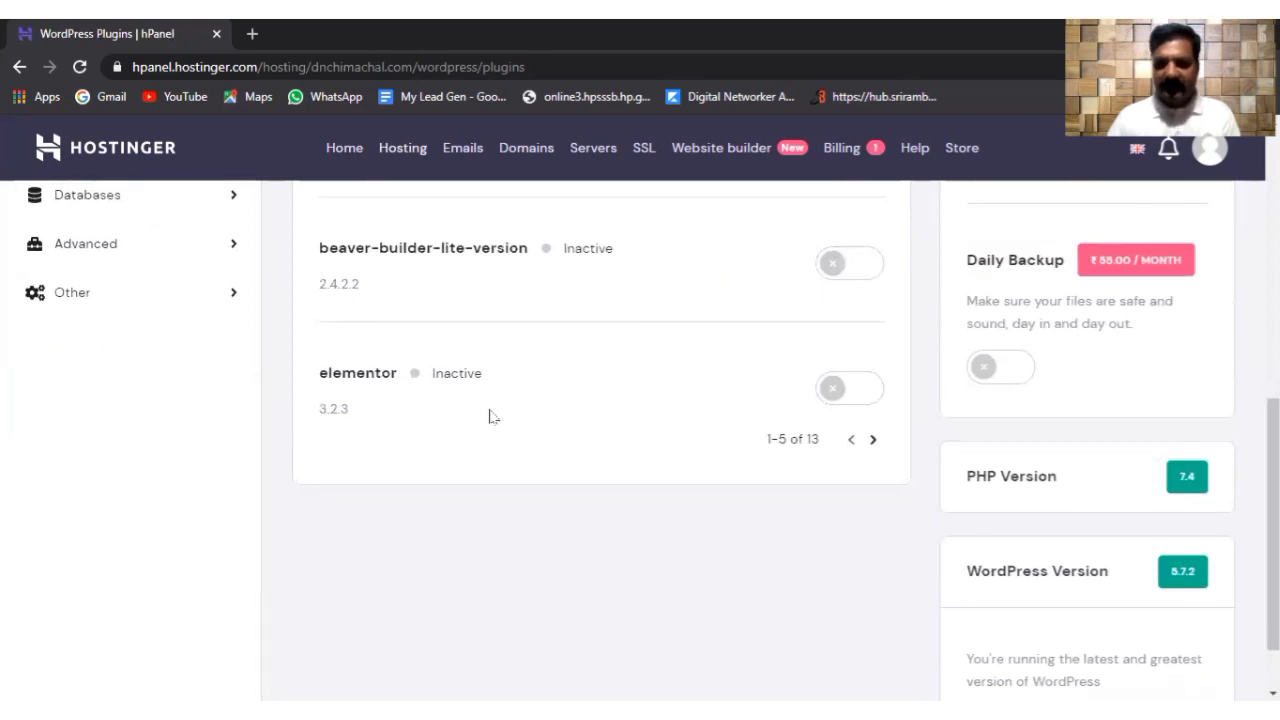
scroll(490, 416, "up", 6)
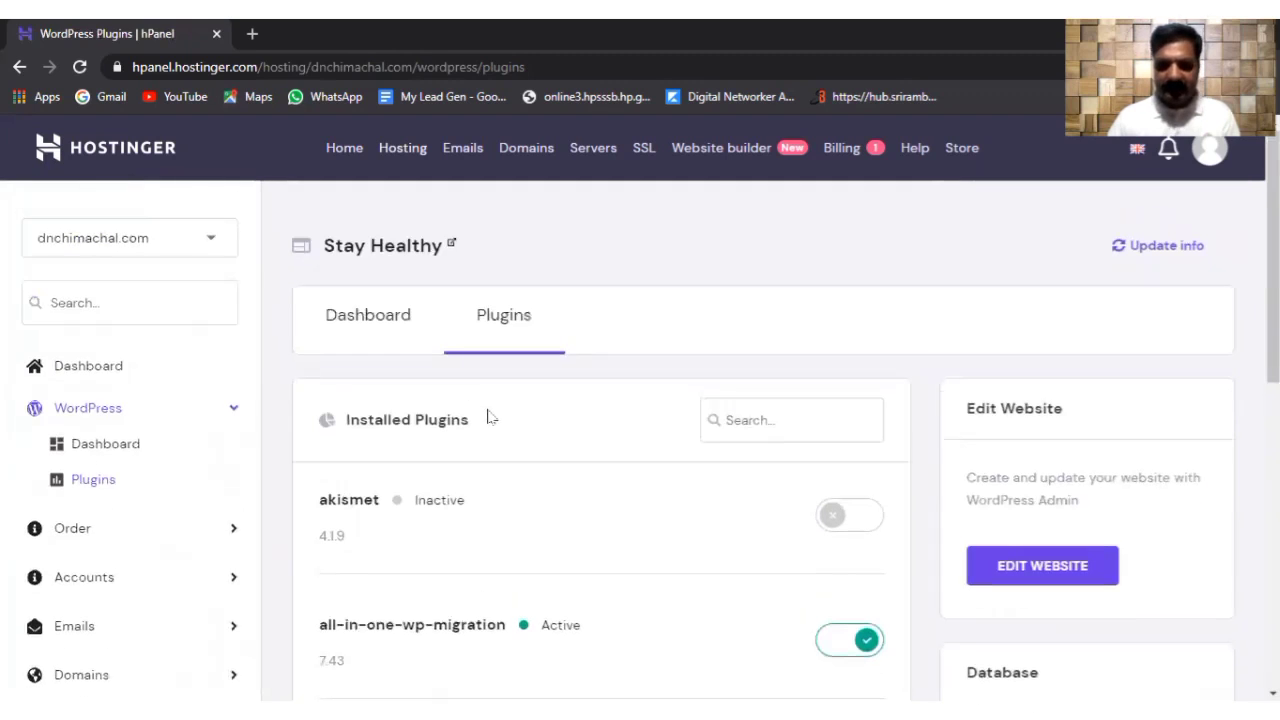
Step: Activate the akismet and elementor plugins in the installed plugins list of dnchimachal.com
left_click(831, 517)
scroll(716, 523, "down", 5)
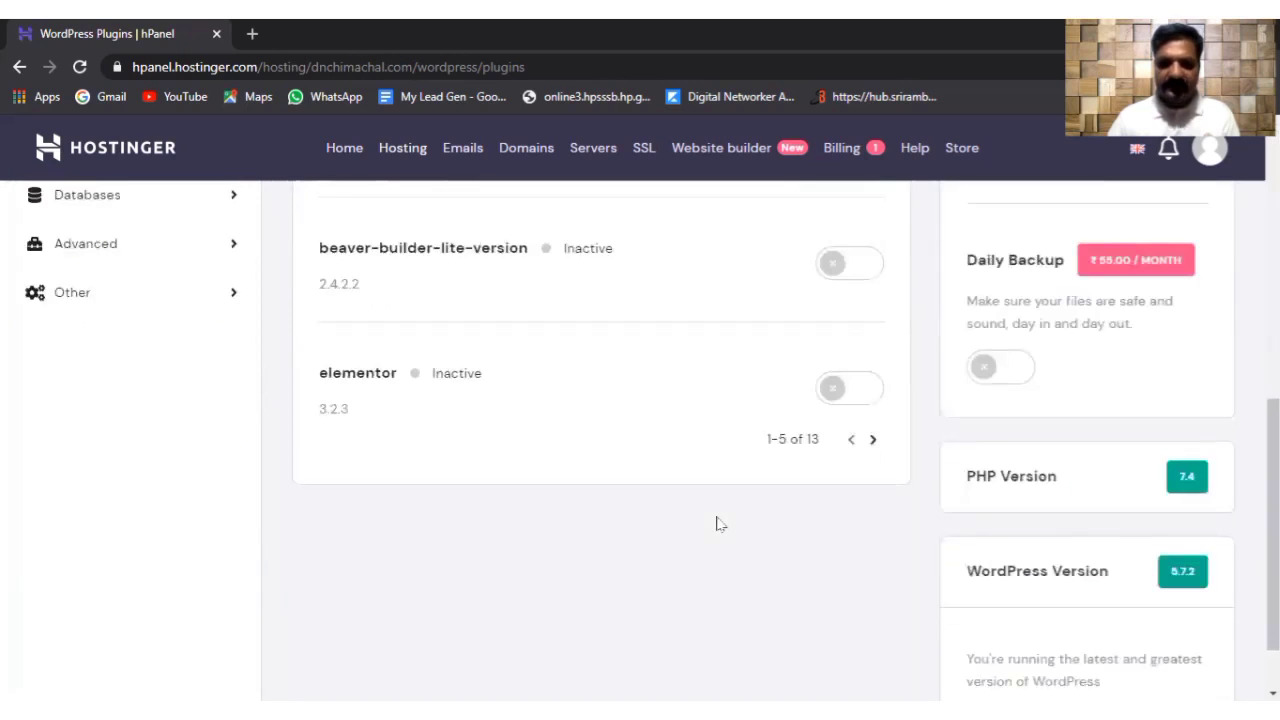
left_click(833, 390)
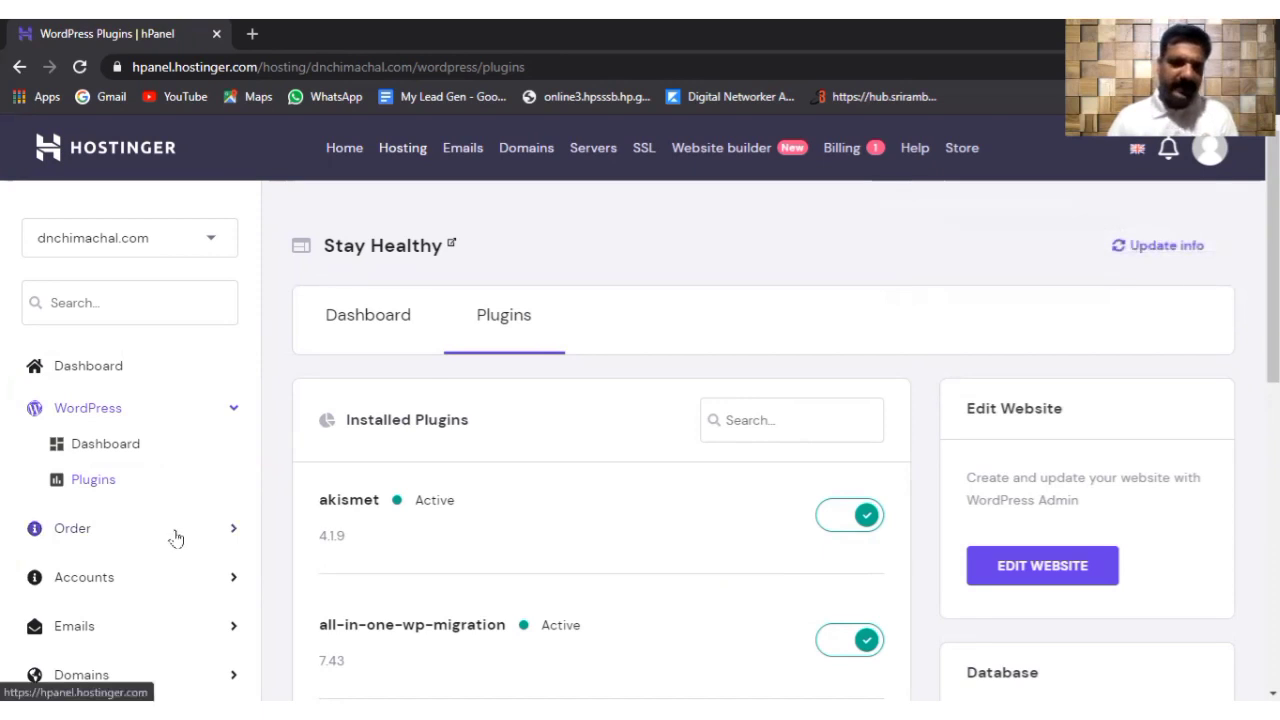
Step: Tour the account's domain list, SSL certificates and website builder plans, and return to the account's home overview
left_click(512, 150)
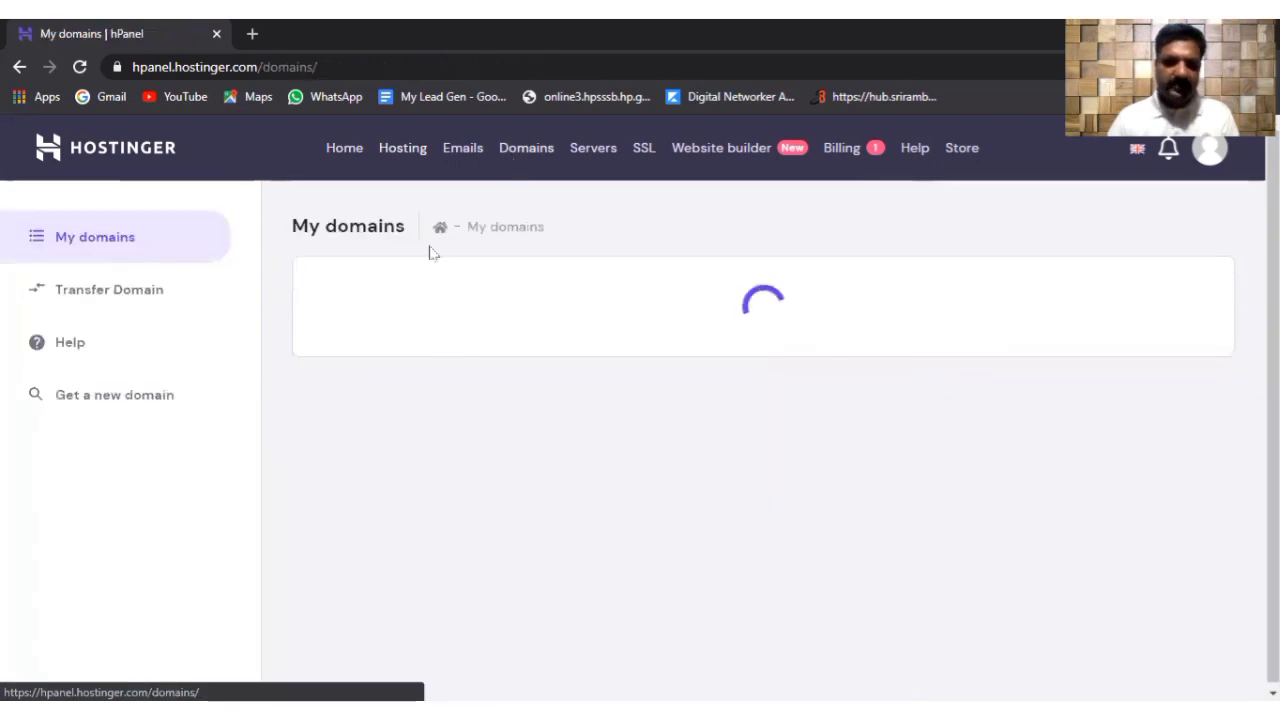
left_click(641, 147)
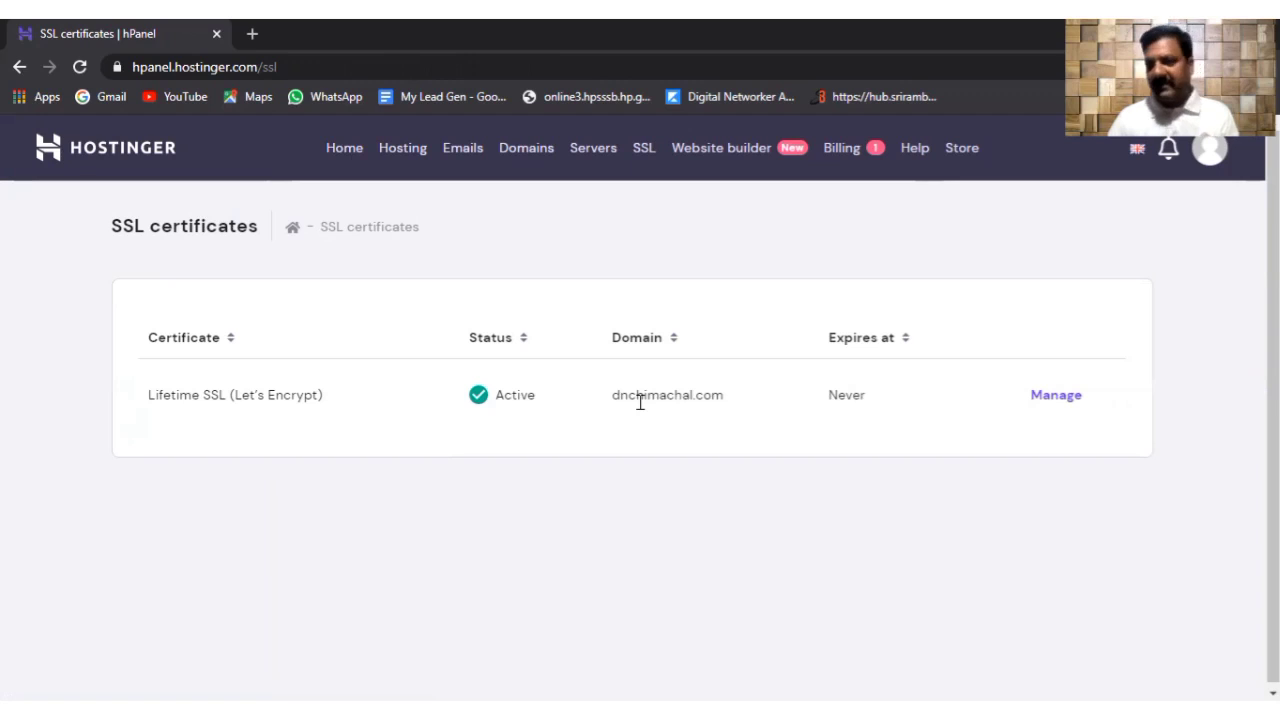
left_click(712, 150)
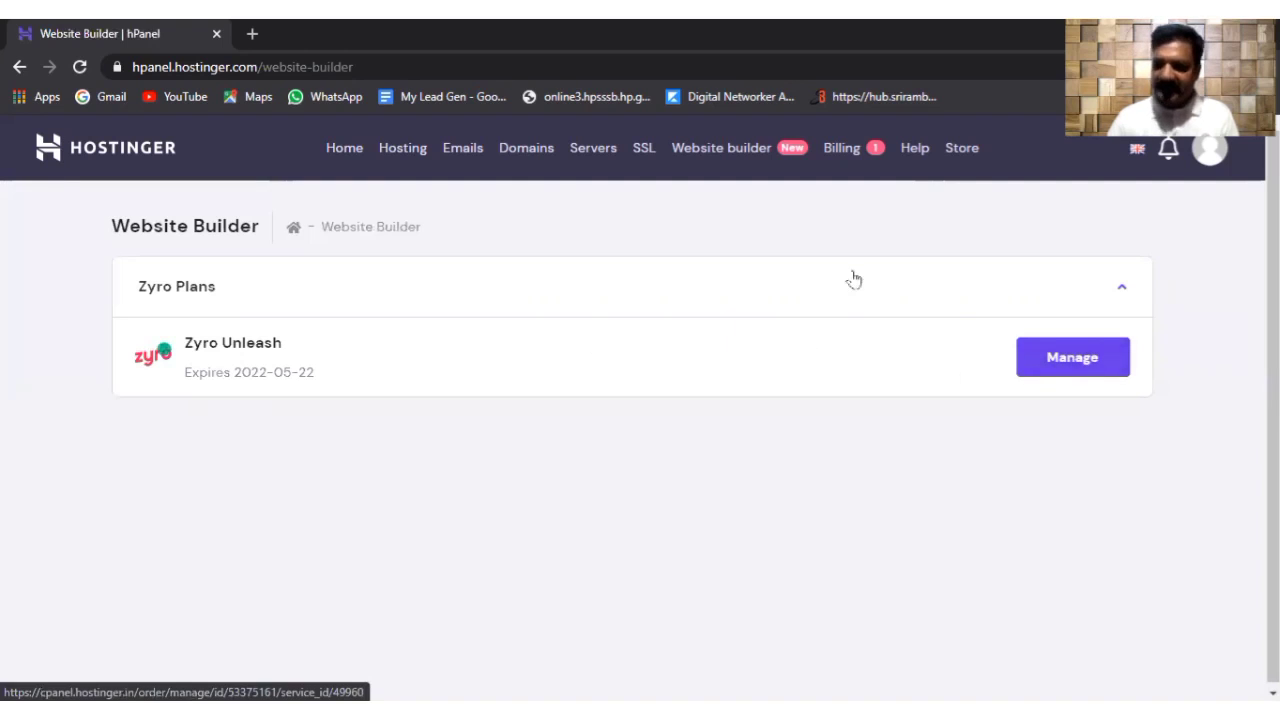
left_click(505, 158)
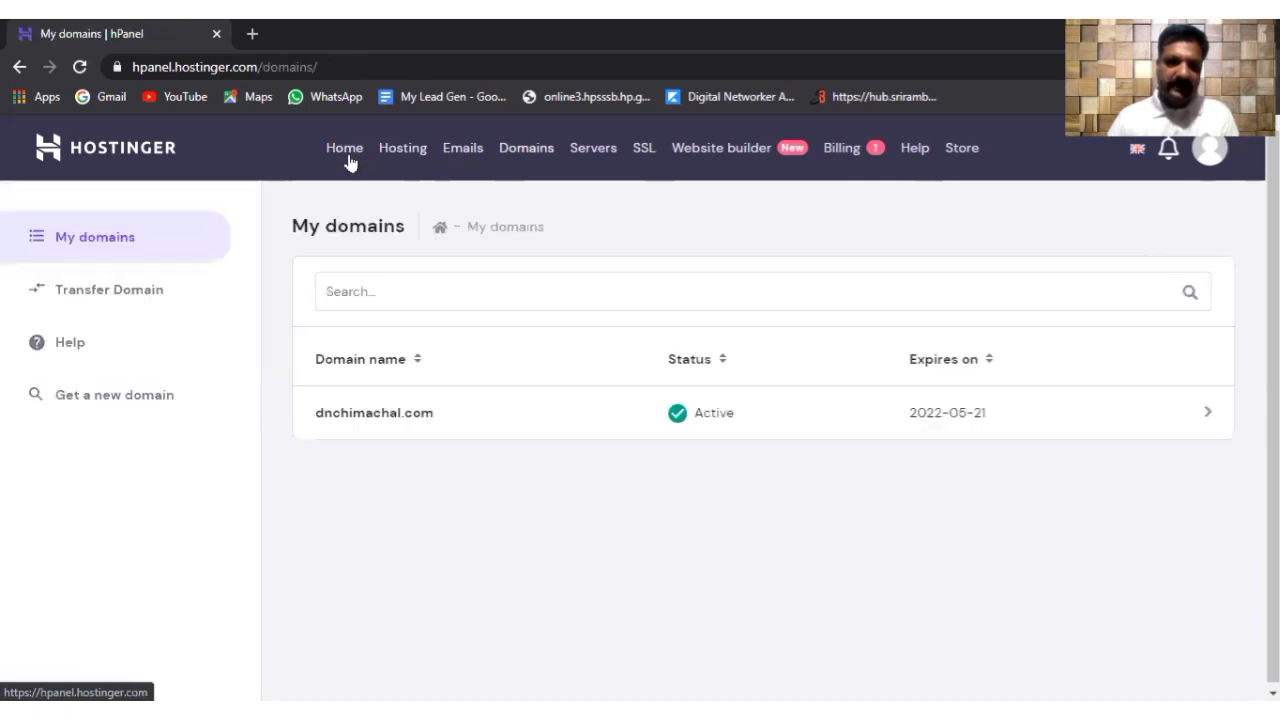
left_click(347, 158)
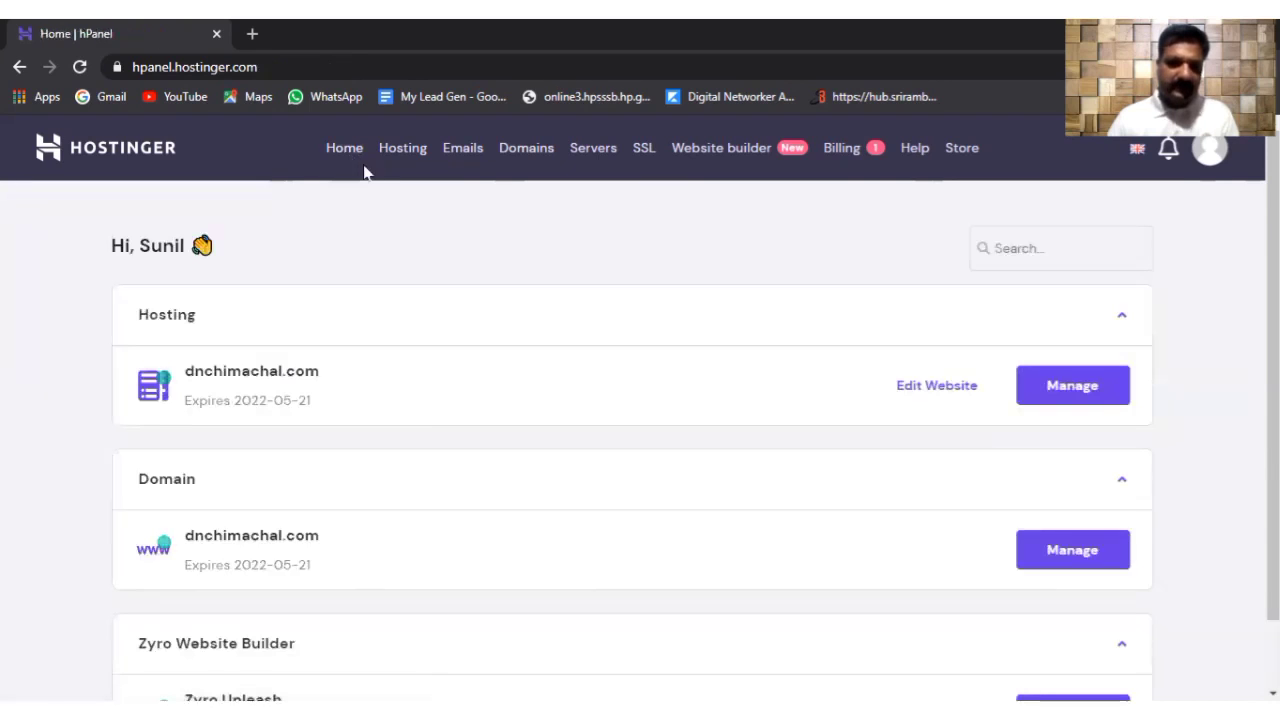
Step: Open the WordPress admin of dnchimachal.com from the hosting list and look over Elementor's Getting Started page
left_click(399, 150)
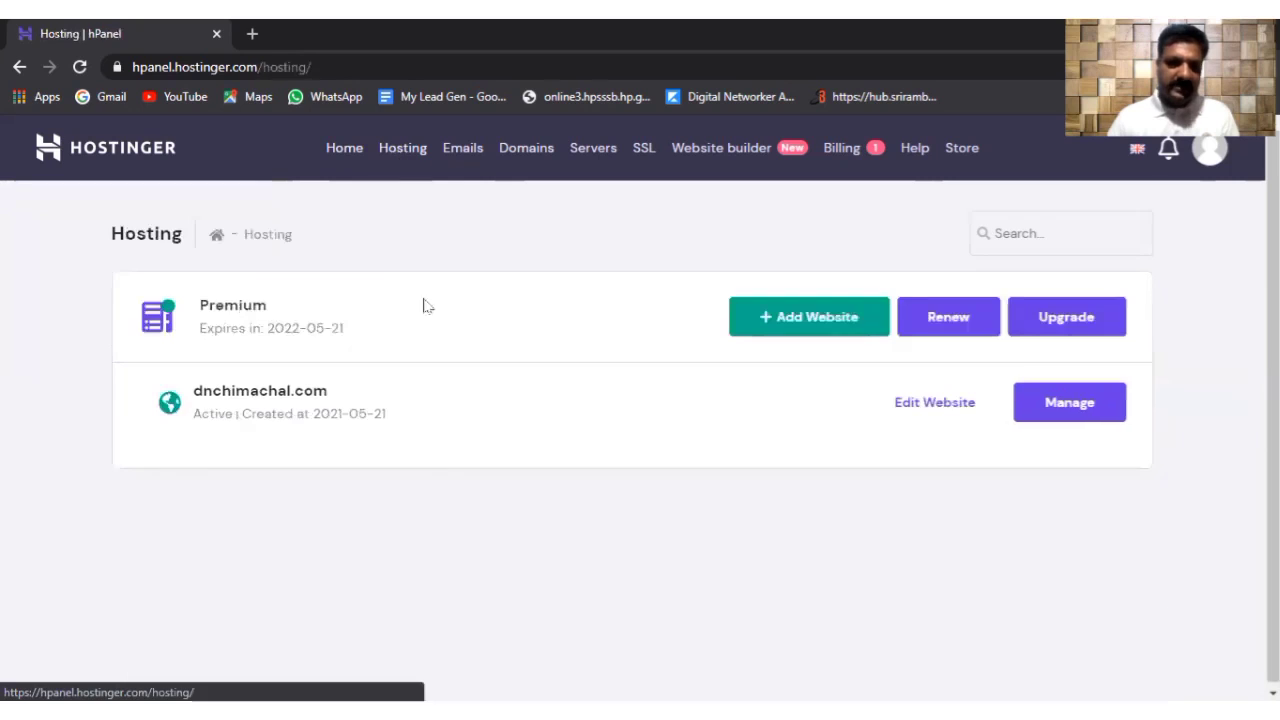
left_click(958, 409)
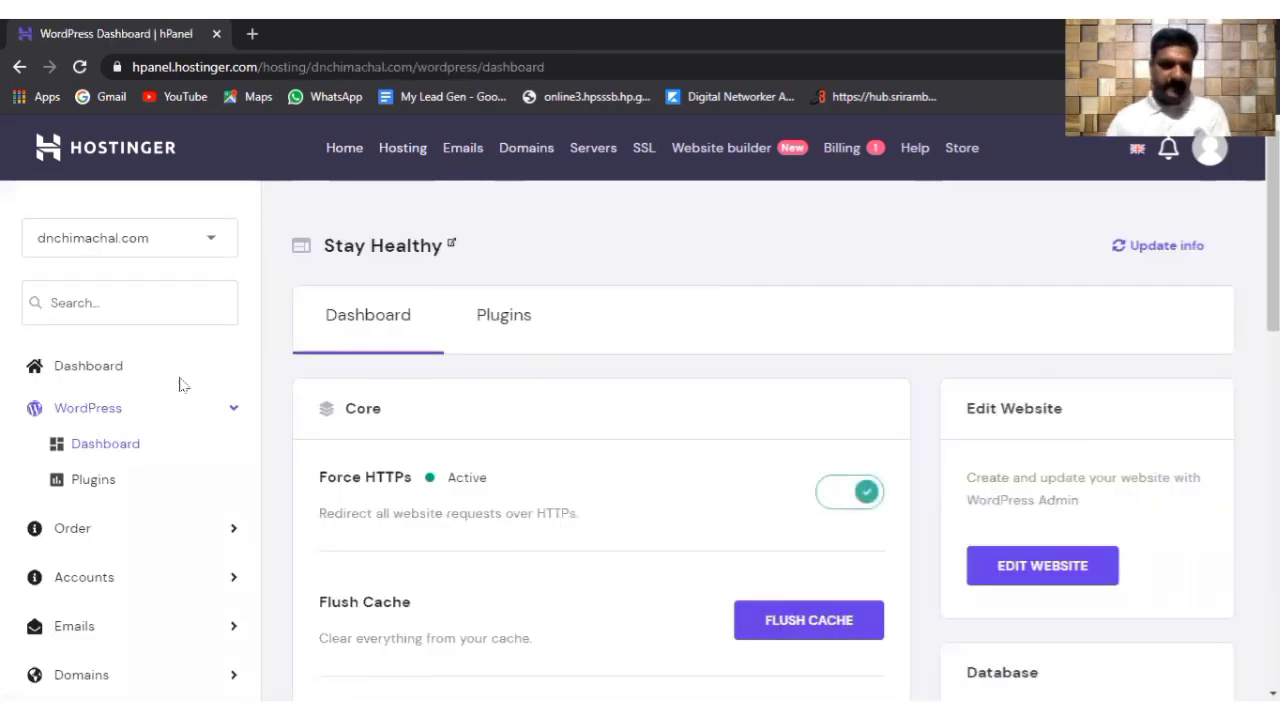
left_click(86, 412)
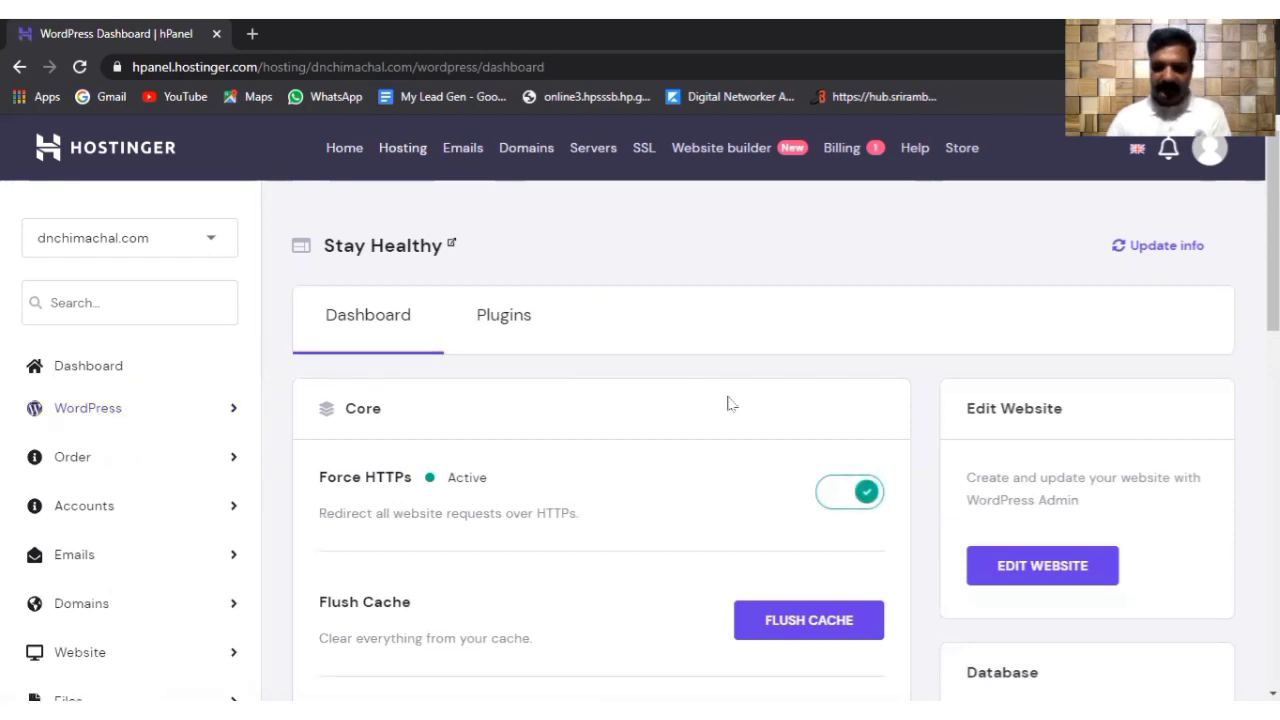
left_click(1062, 582)
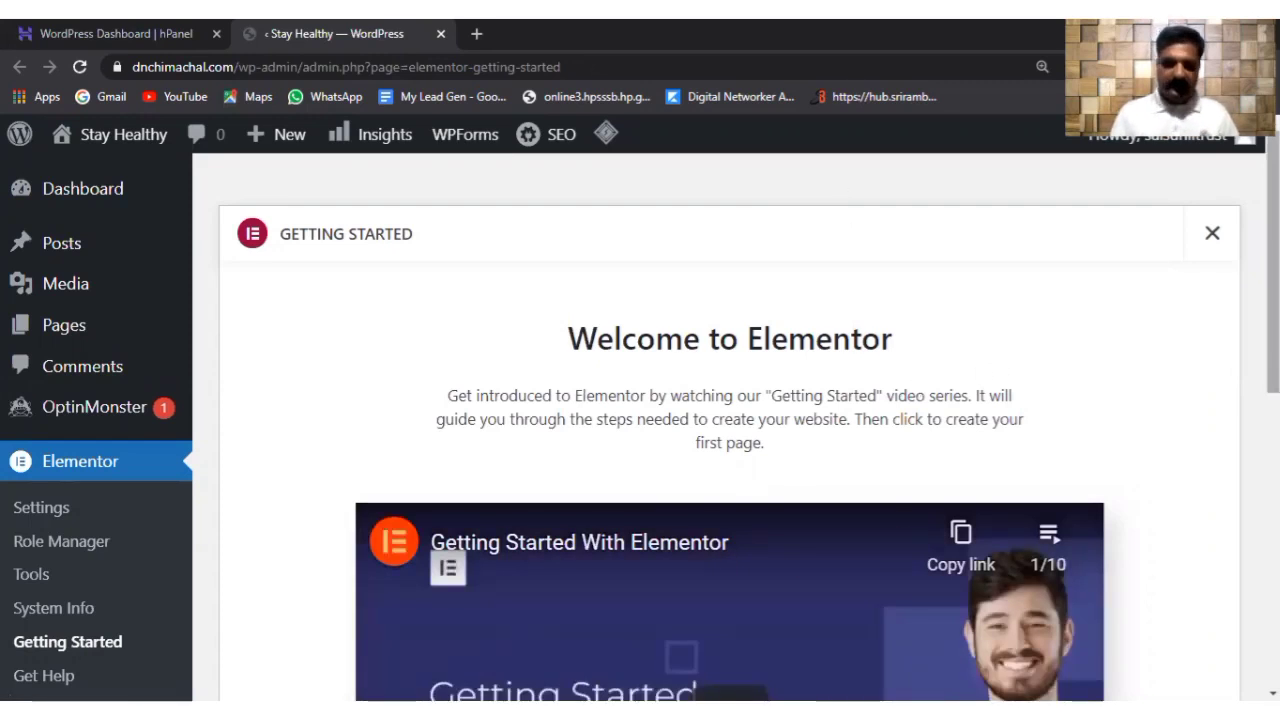
scroll(730, 427, "down", 4)
scroll(730, 427, "up", 3)
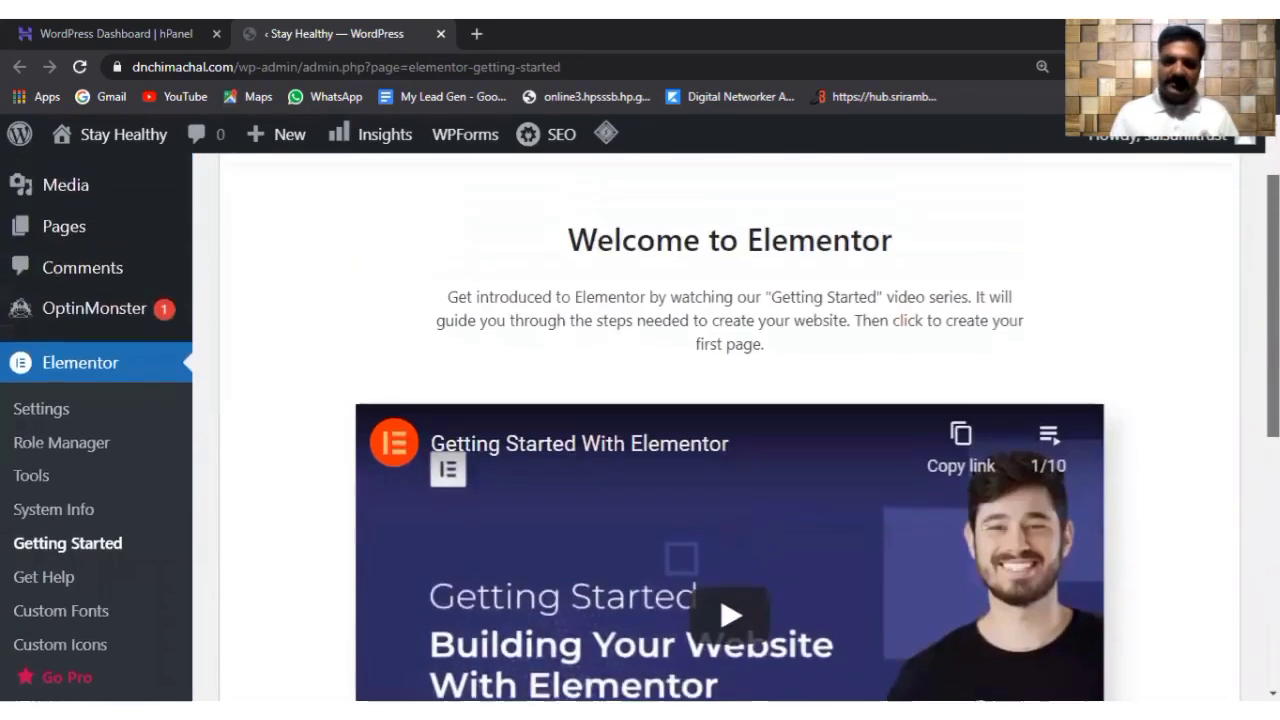
scroll(730, 427, "up", 2)
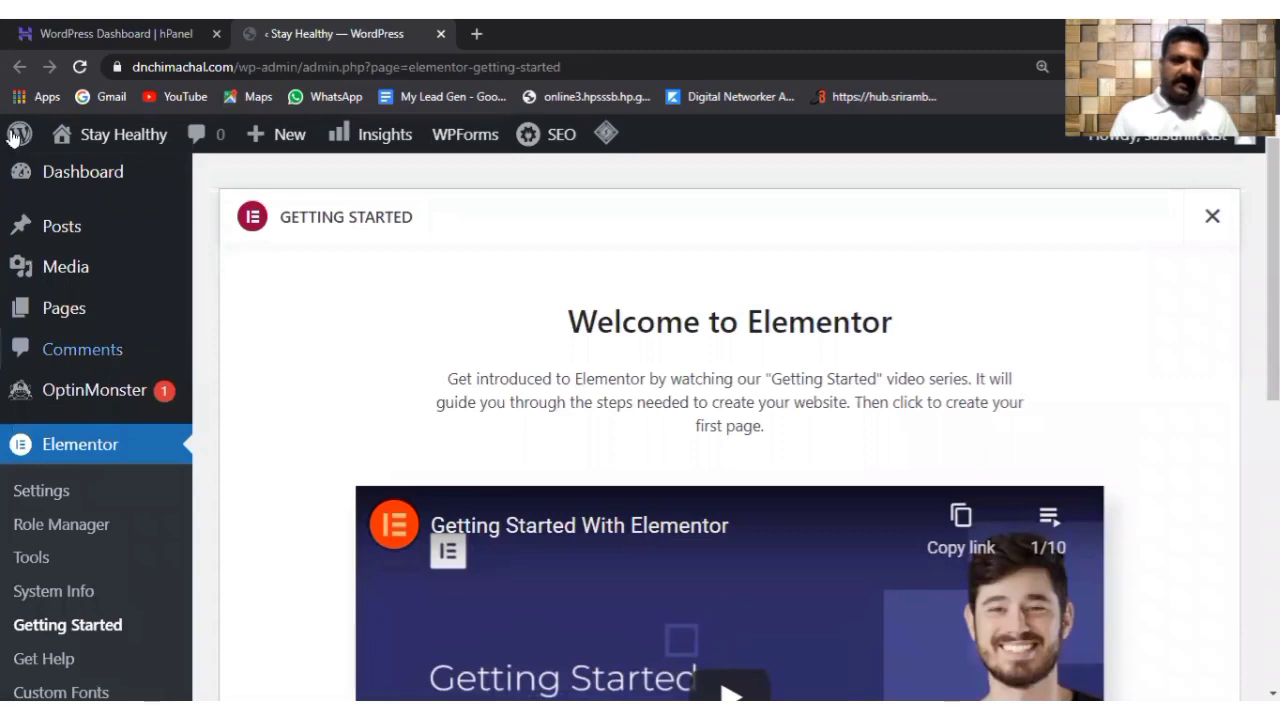
Step: Visit the live Stay Healthy site from the WordPress admin and look through its blog page
mouse_move(130, 140)
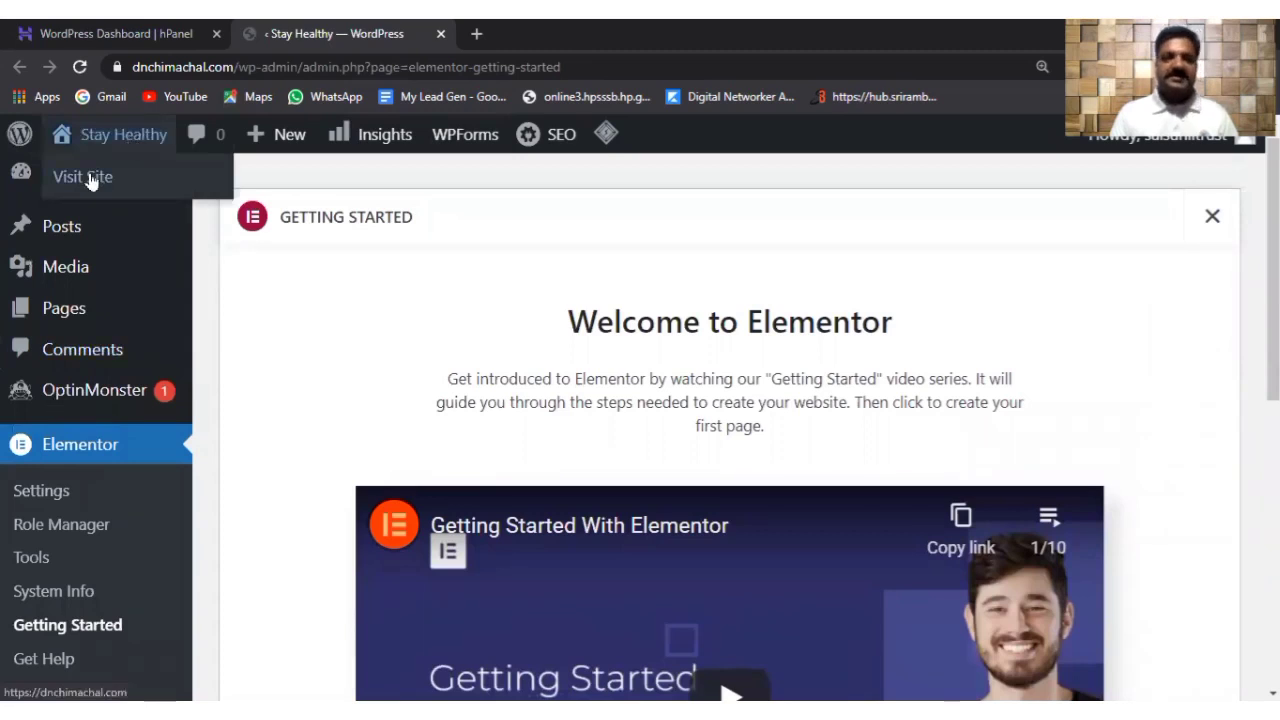
left_click(88, 178)
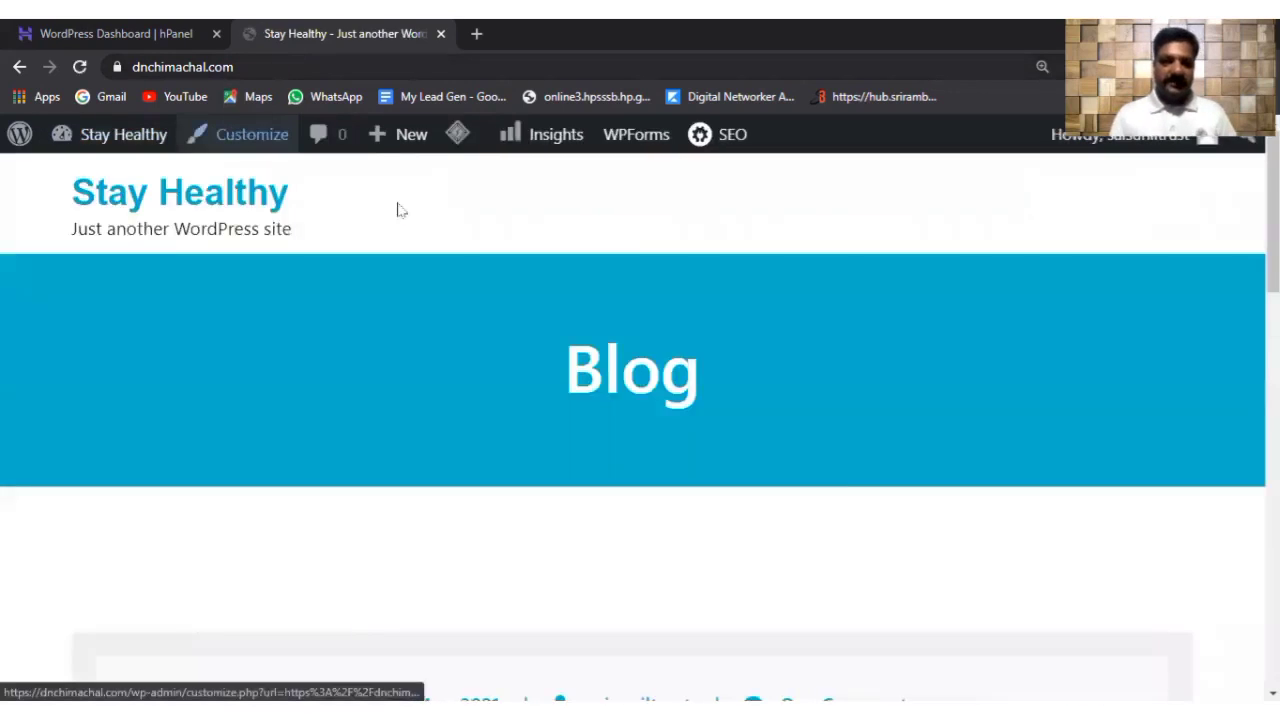
scroll(410, 280, "down", 5)
scroll(414, 289, "up", 5)
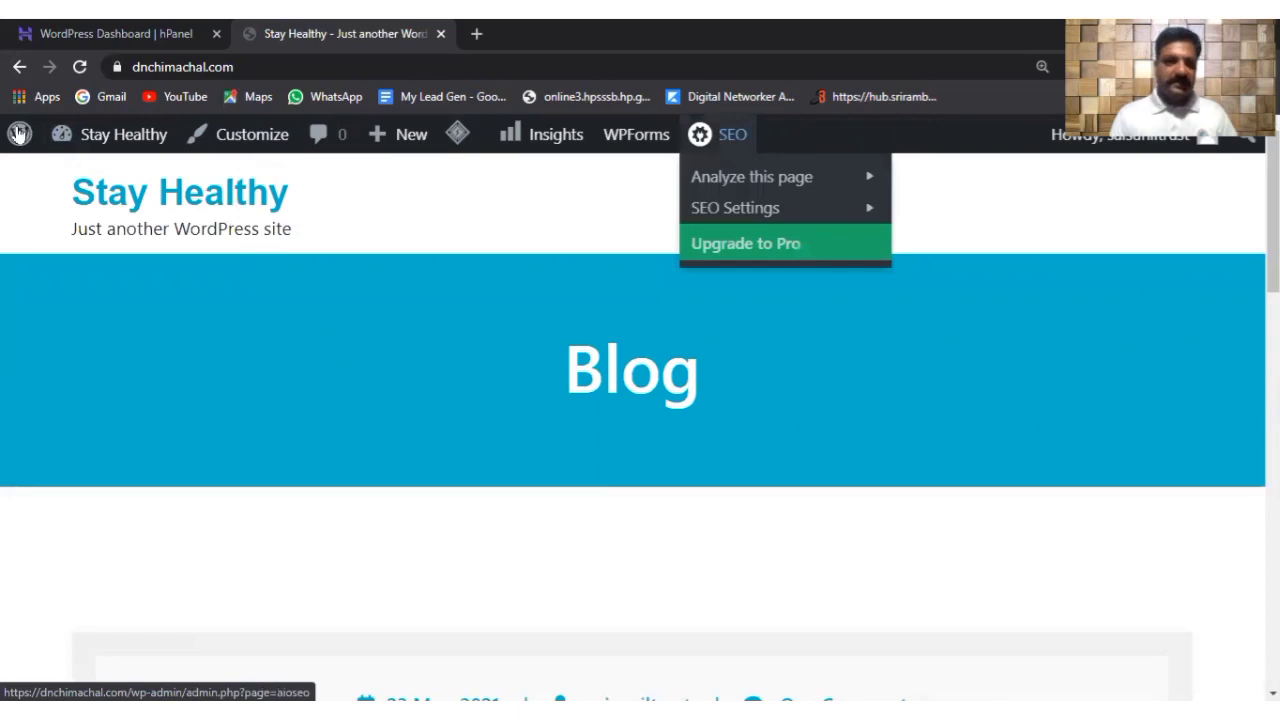
Step: Return to the WordPress admin's About page and review the options offered for posts, media and pages
left_click(20, 68)
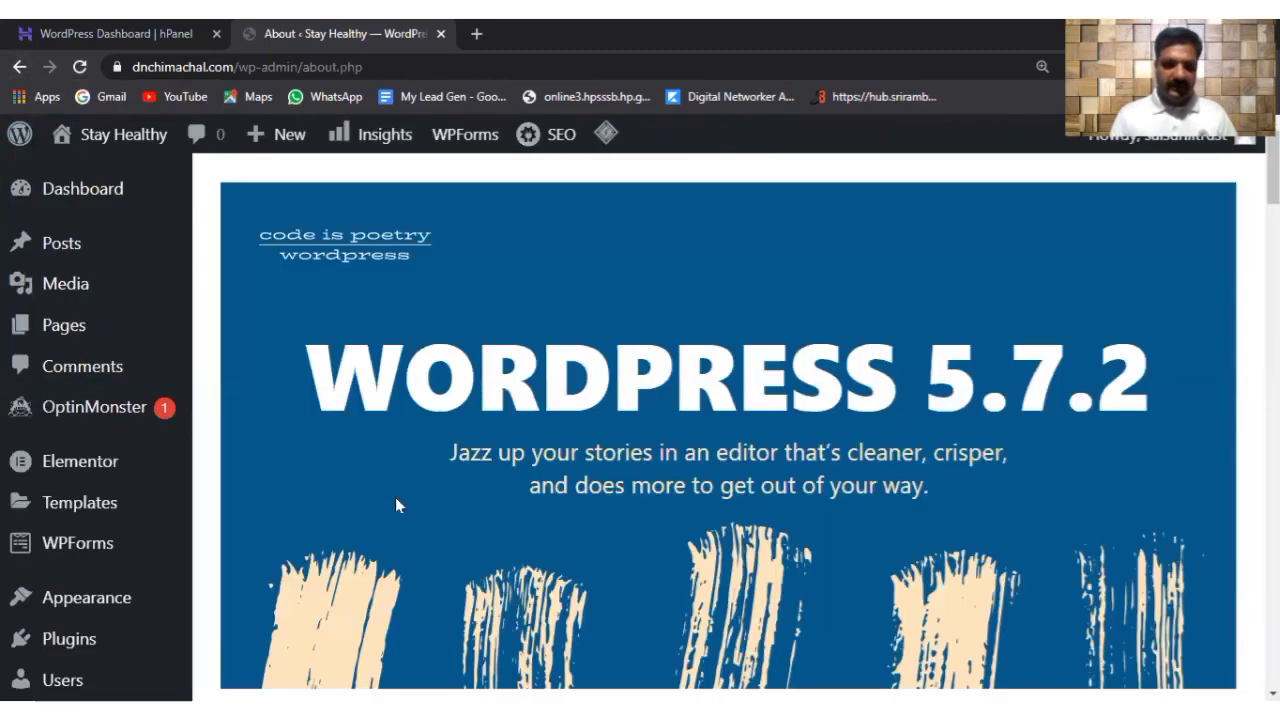
scroll(395, 497, "down", 5)
scroll(395, 497, "up", 5)
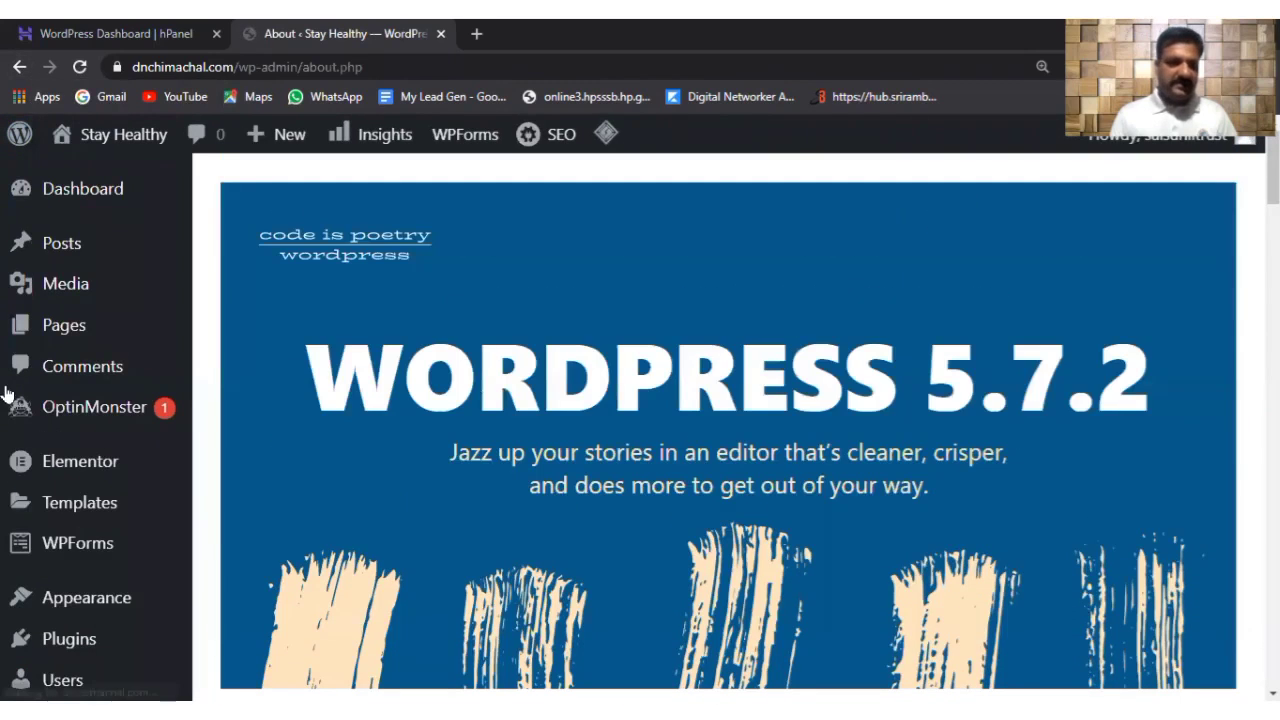
mouse_move(47, 252)
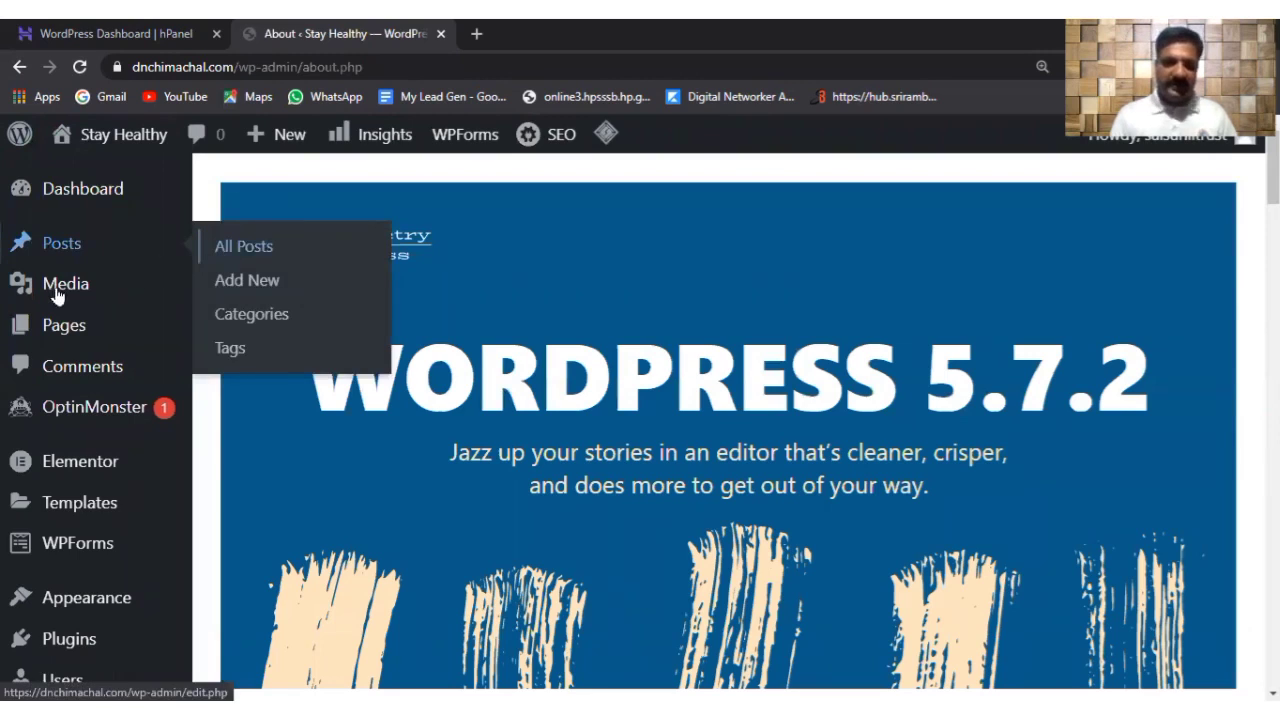
mouse_move(57, 294)
mouse_move(68, 335)
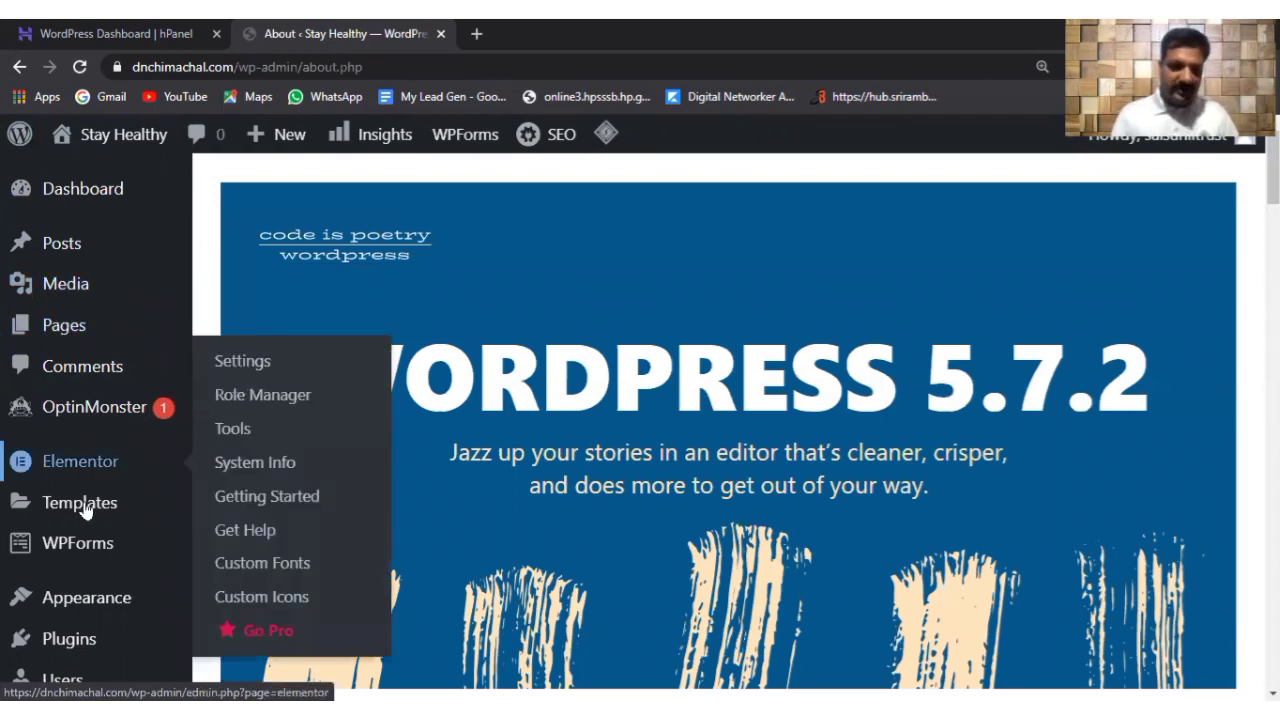
Step: Show the themes installed on the Stay Healthy site and look through the whole list
mouse_move(96, 603)
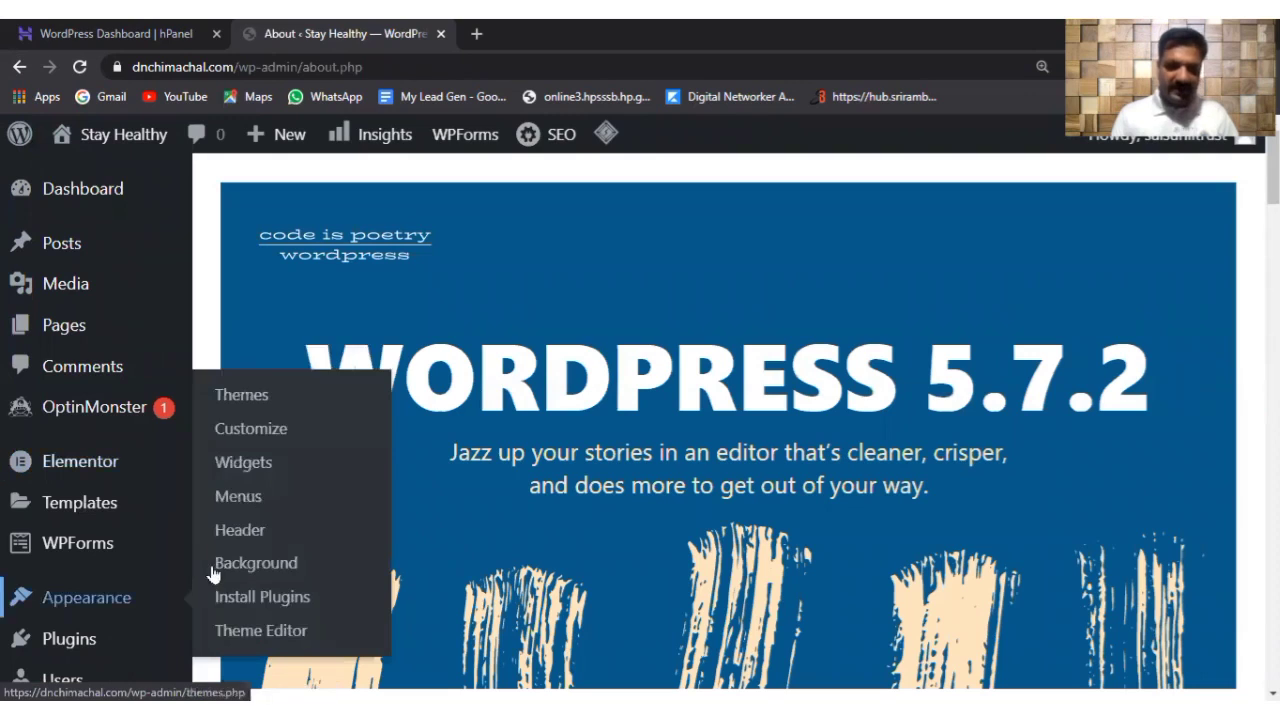
left_click(242, 405)
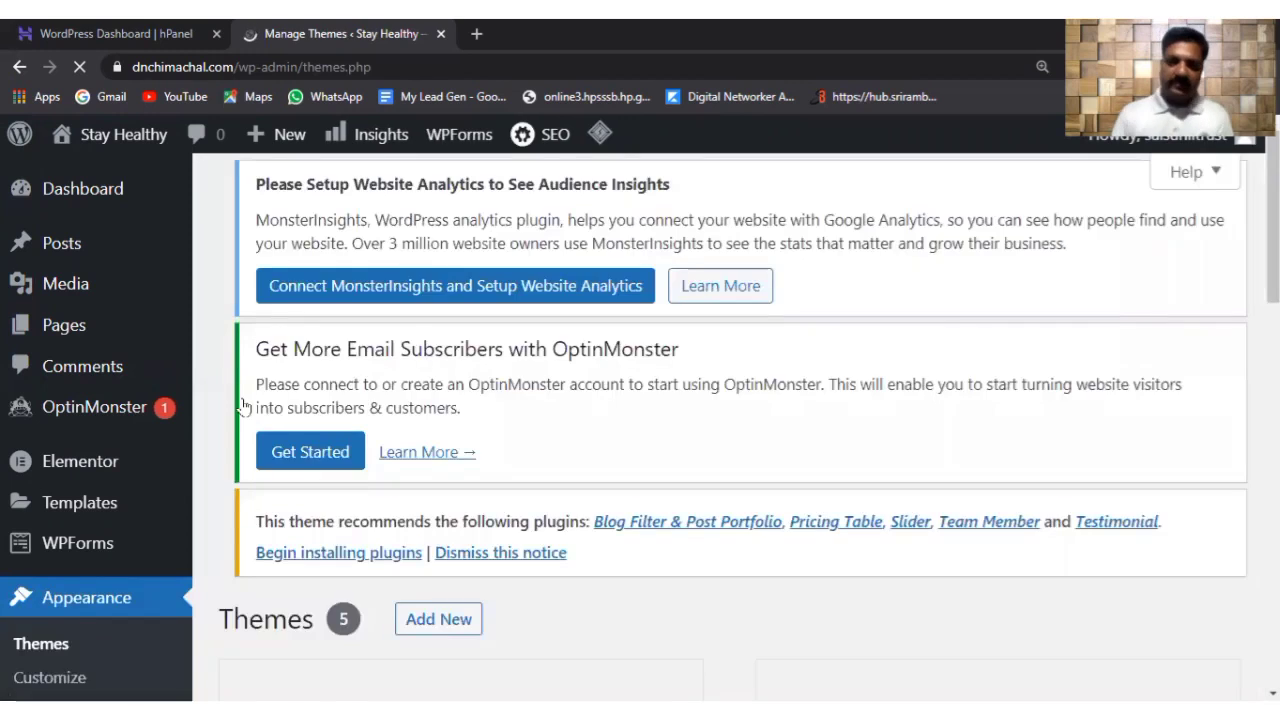
scroll(336, 400, "down", 6)
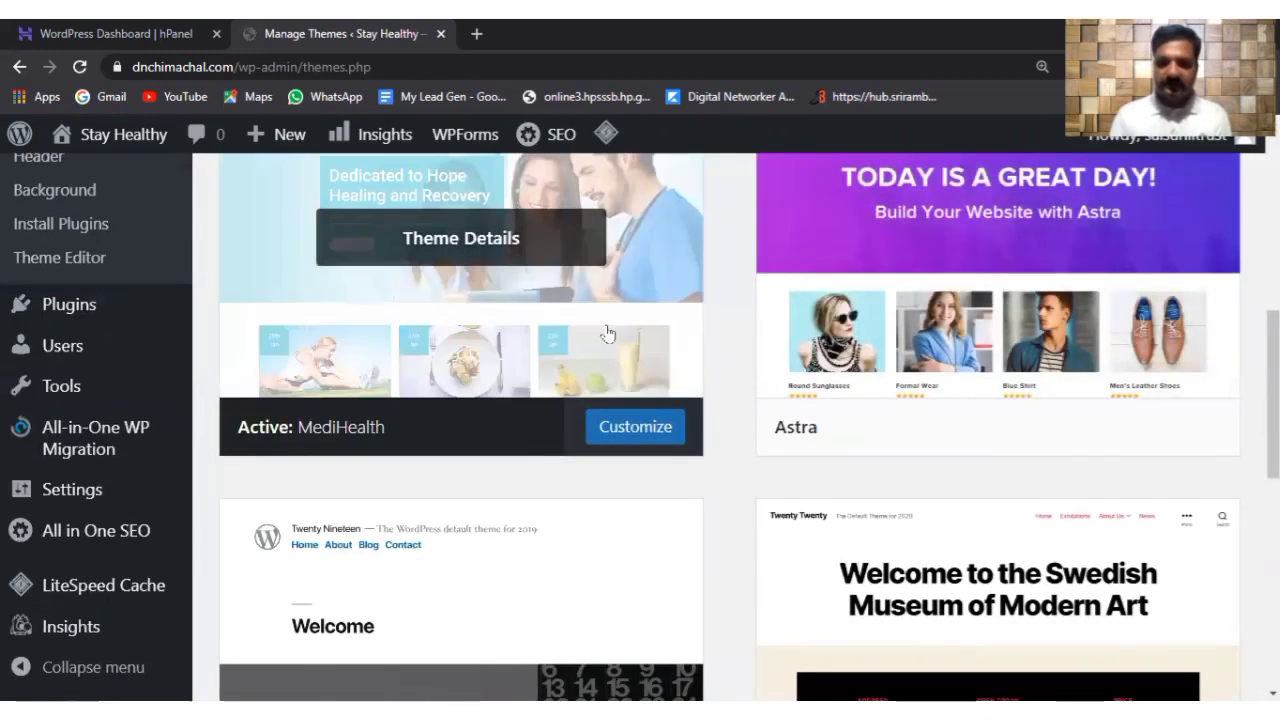
scroll(590, 325, "down", 7)
scroll(540, 380, "up", 4)
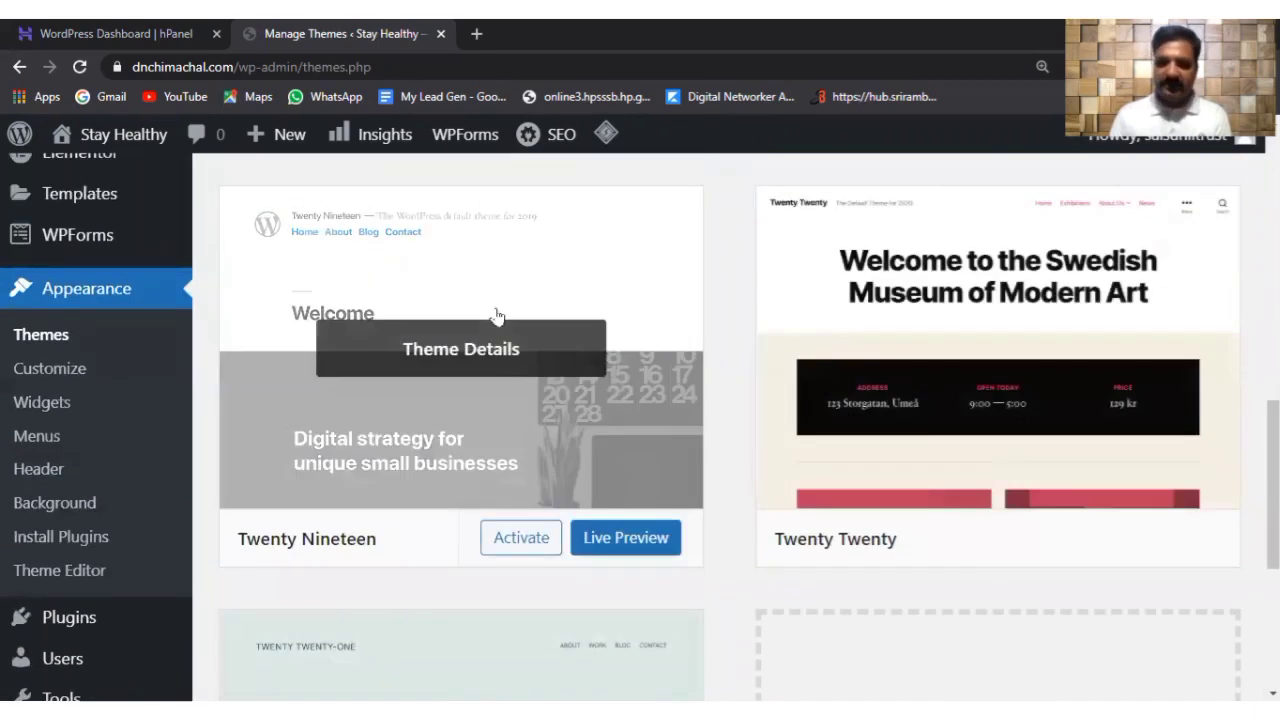
scroll(101, 440, "down", 3)
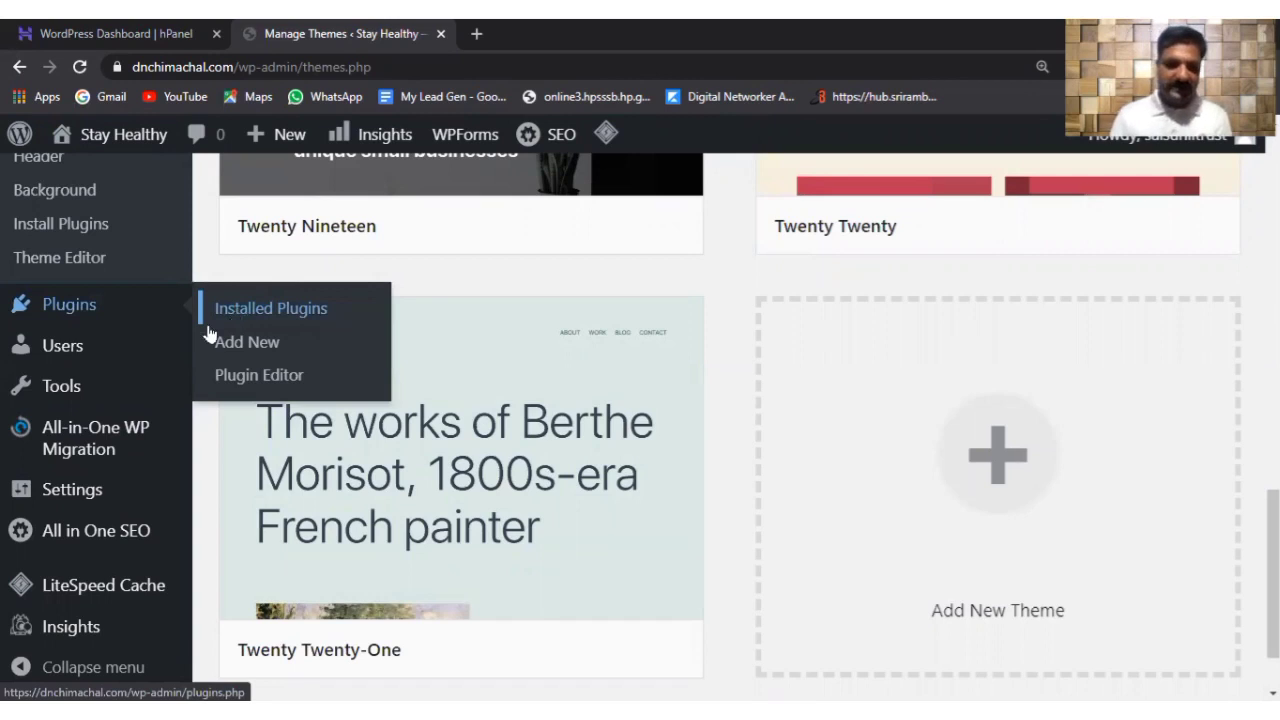
scroll(130, 538, "down", 1)
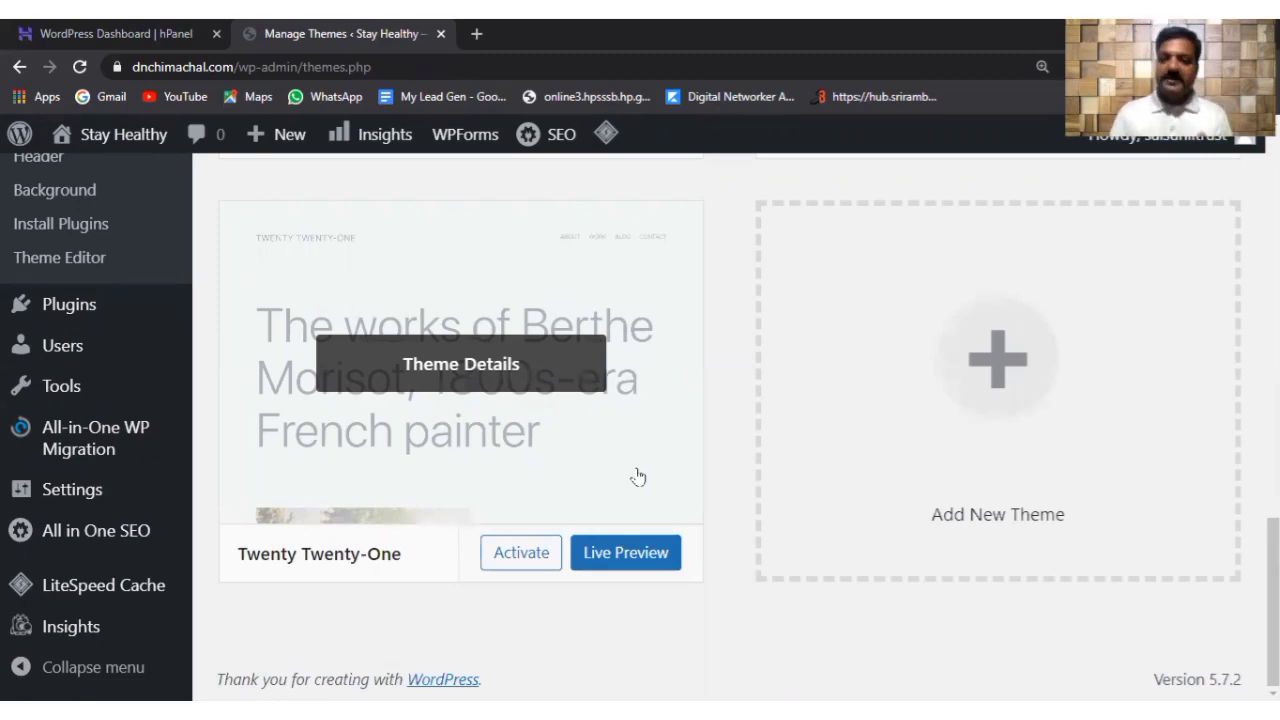
scroll(638, 477, "up", 15)
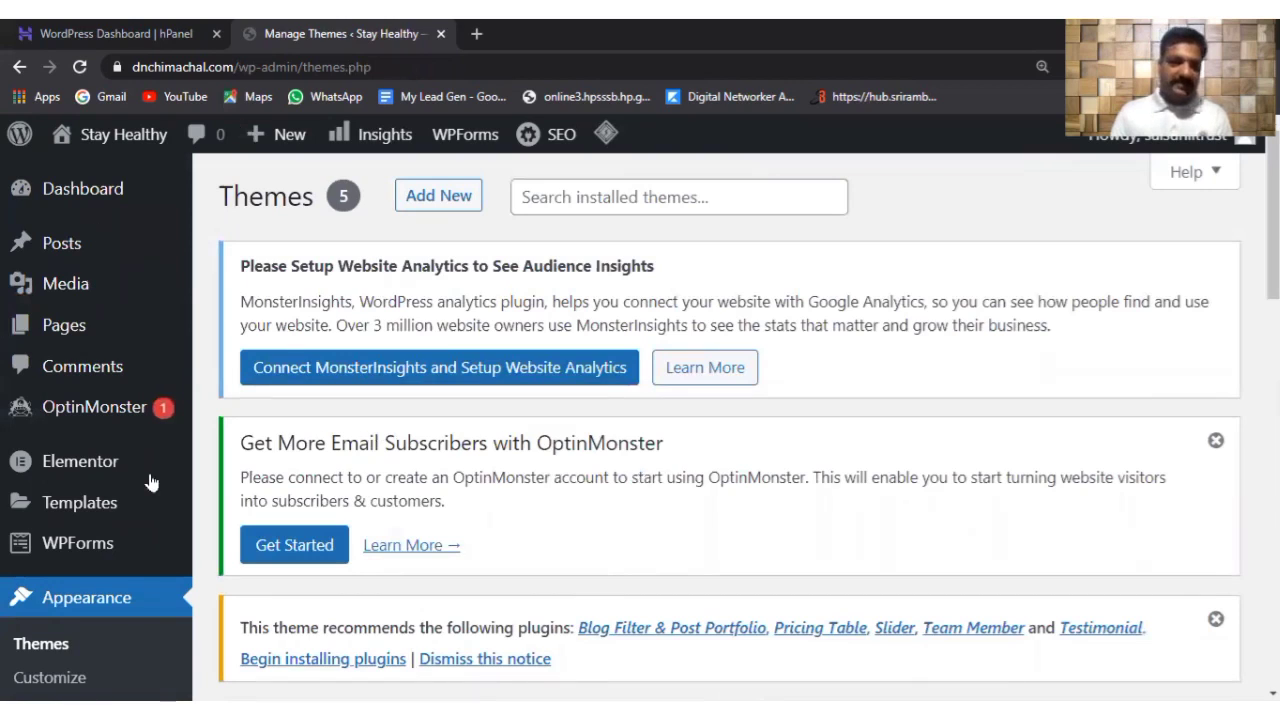
Step: Open the customizer for the active MediHealth theme and examine its settings and site preview
mouse_move(150, 481)
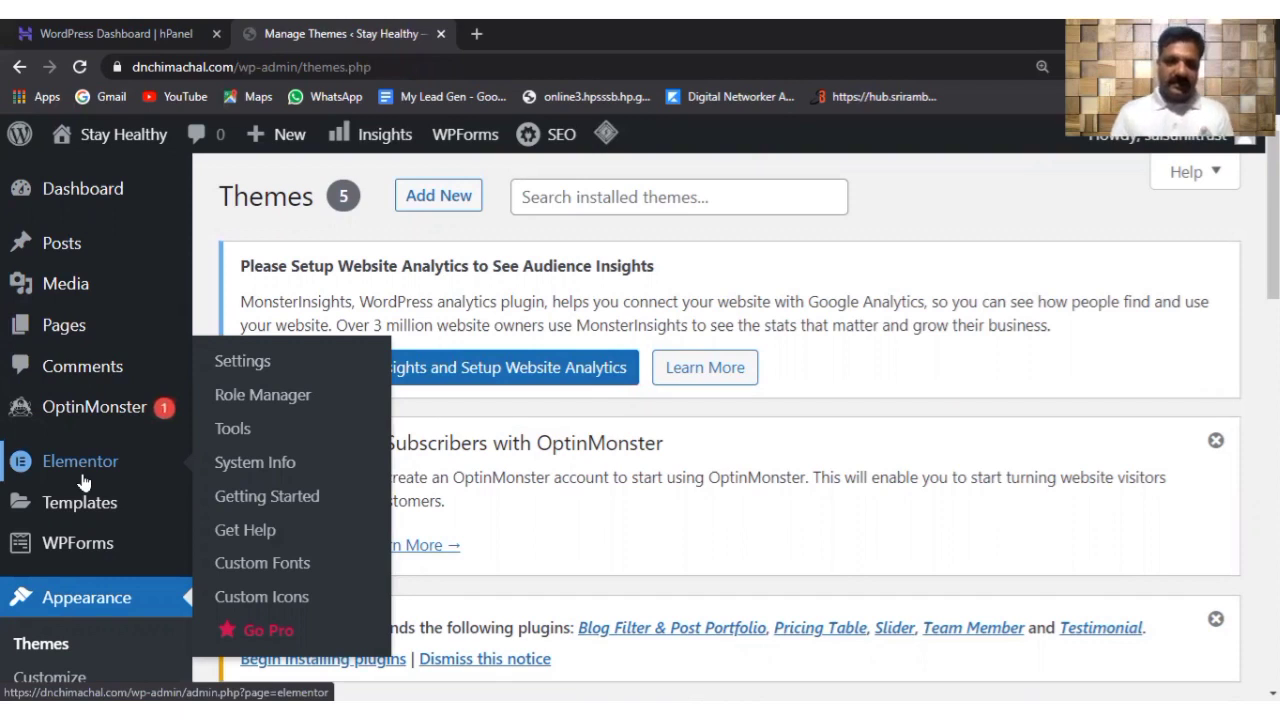
mouse_move(105, 143)
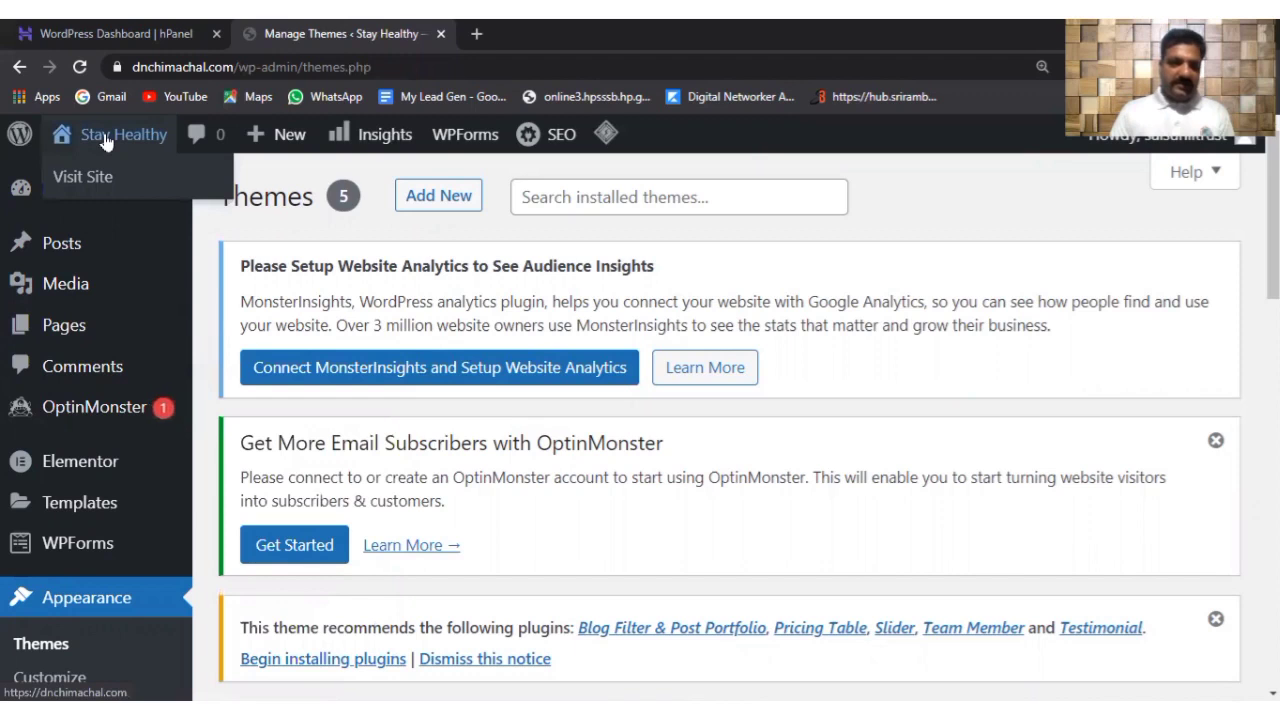
scroll(442, 529, "down", 3)
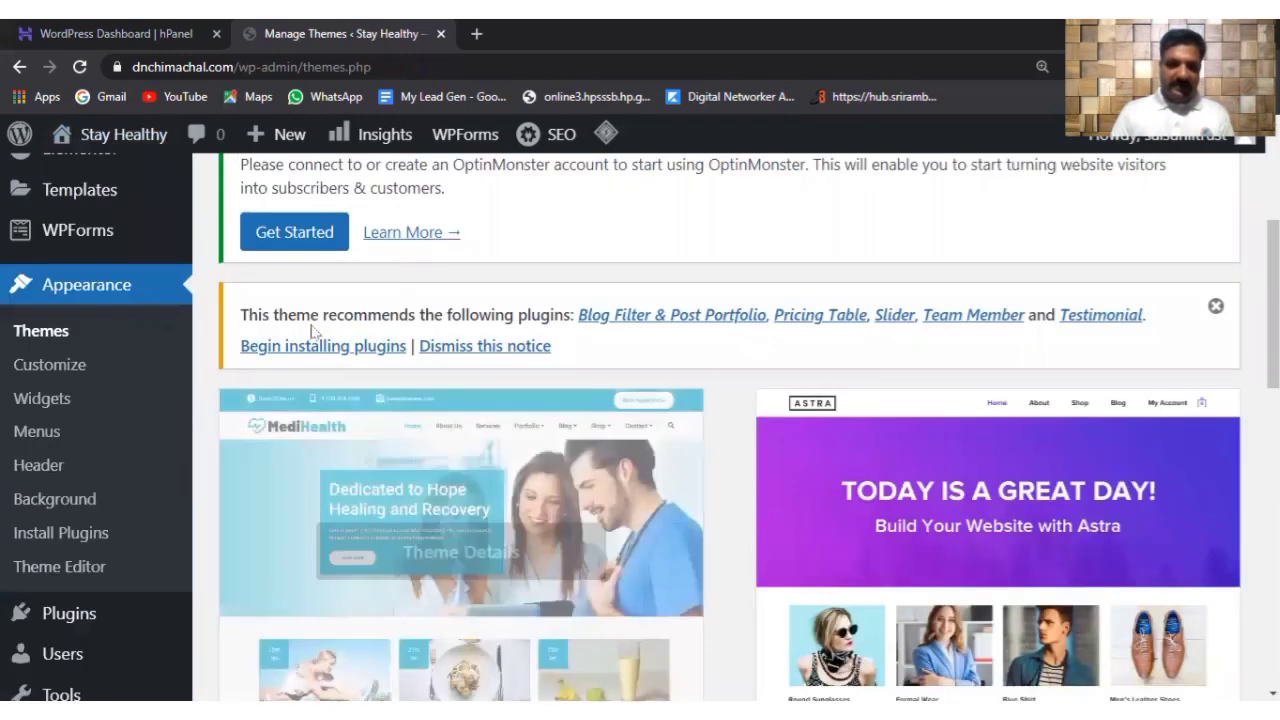
scroll(417, 519, "down", 3)
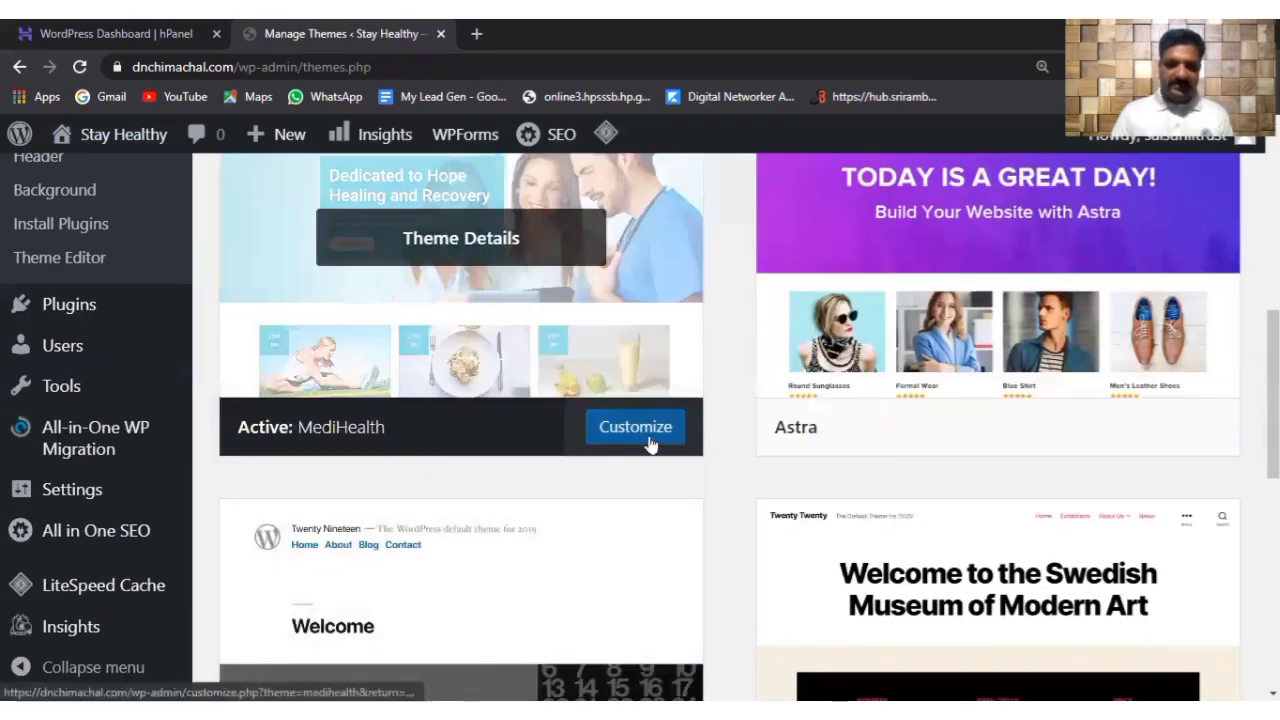
left_click(650, 440)
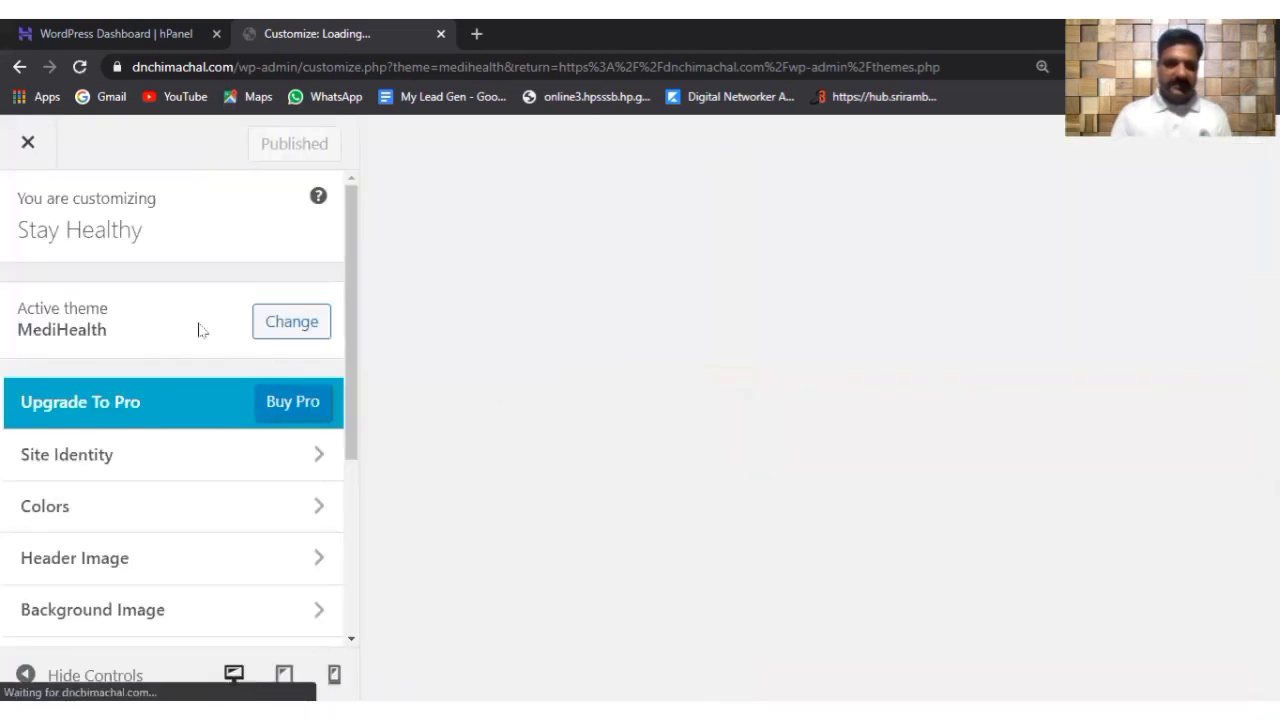
scroll(197, 328, "down", 3)
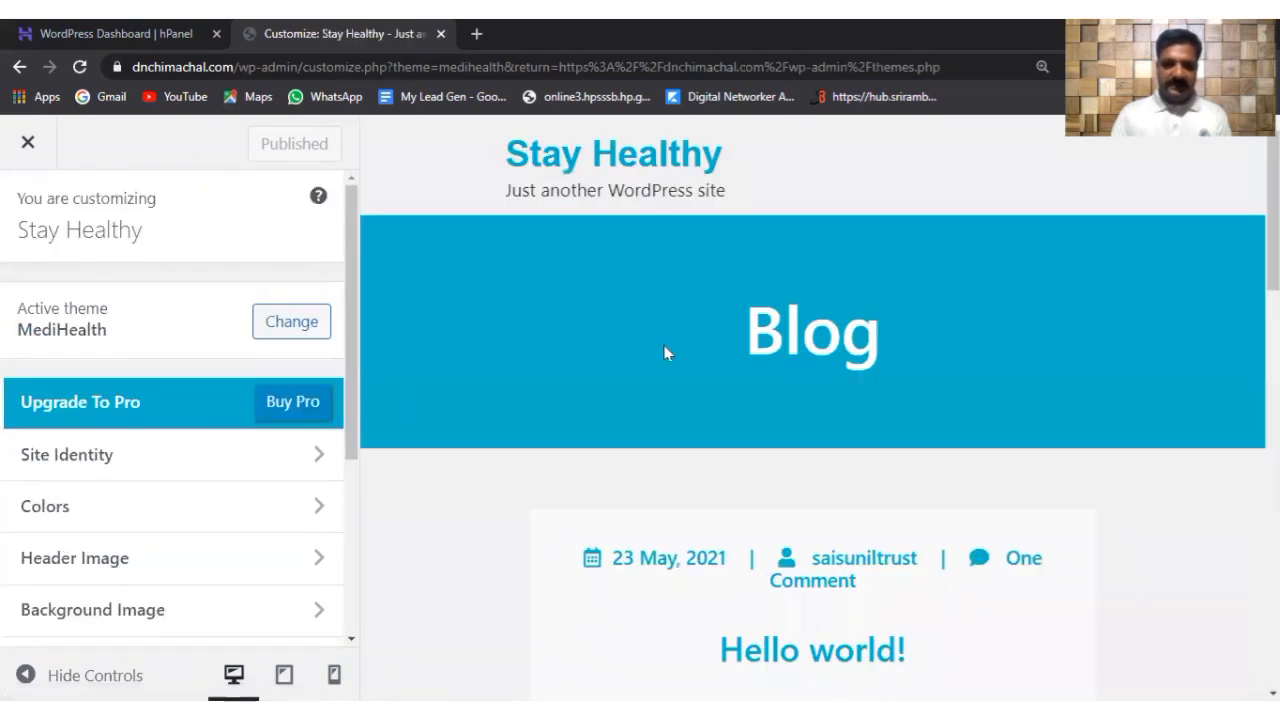
scroll(688, 343, "down", 10)
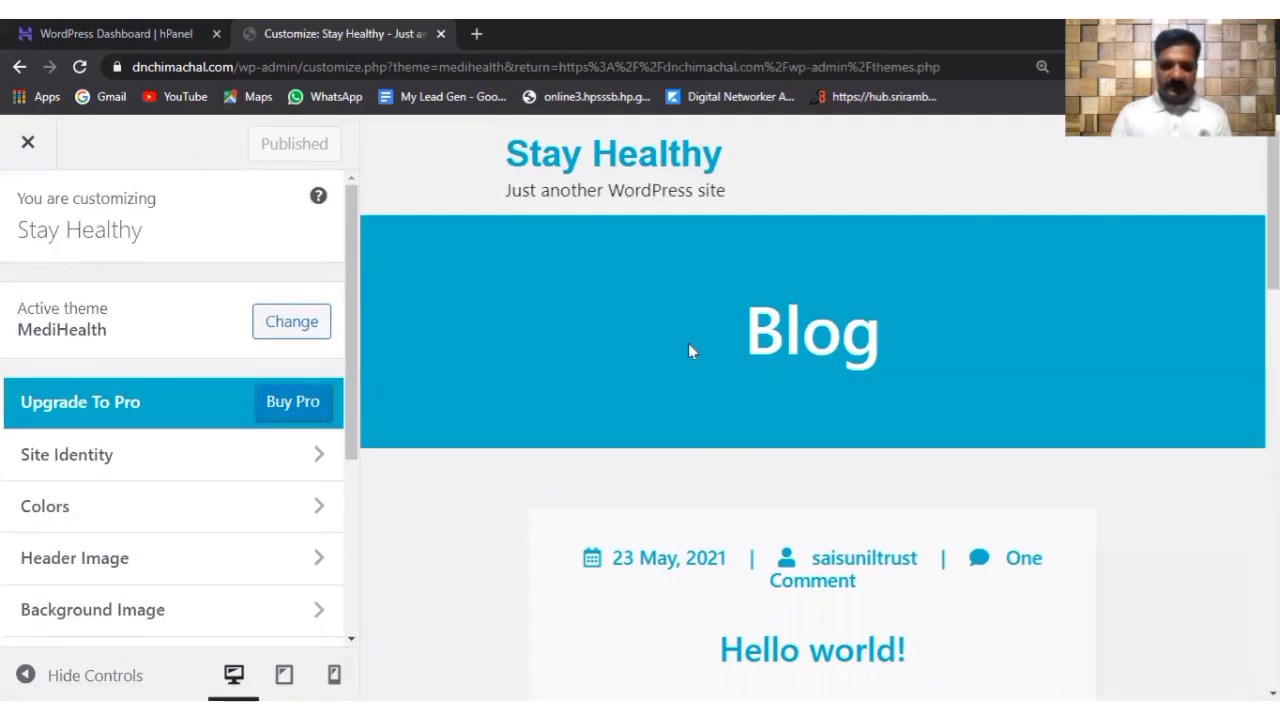
scroll(688, 350, "up", 10)
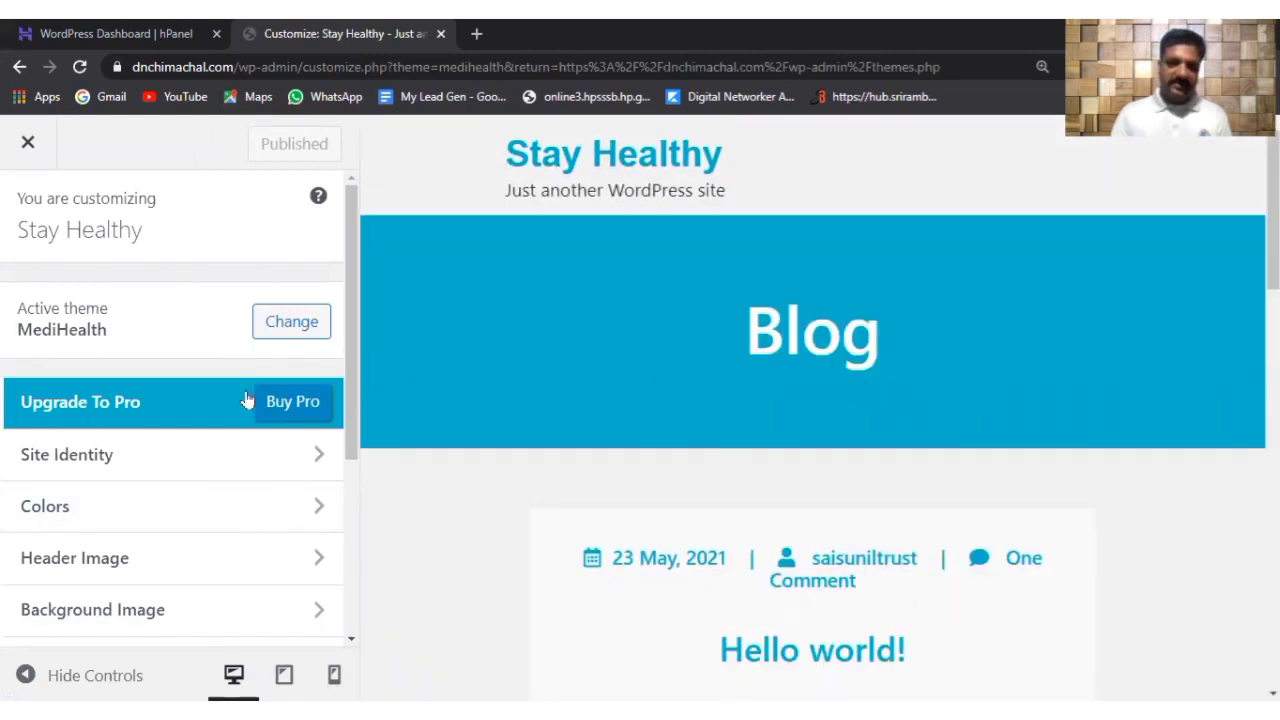
Step: Review the logo, site title, tagline and site icon settings under Site Identity, and return to the installed themes
left_click(313, 459)
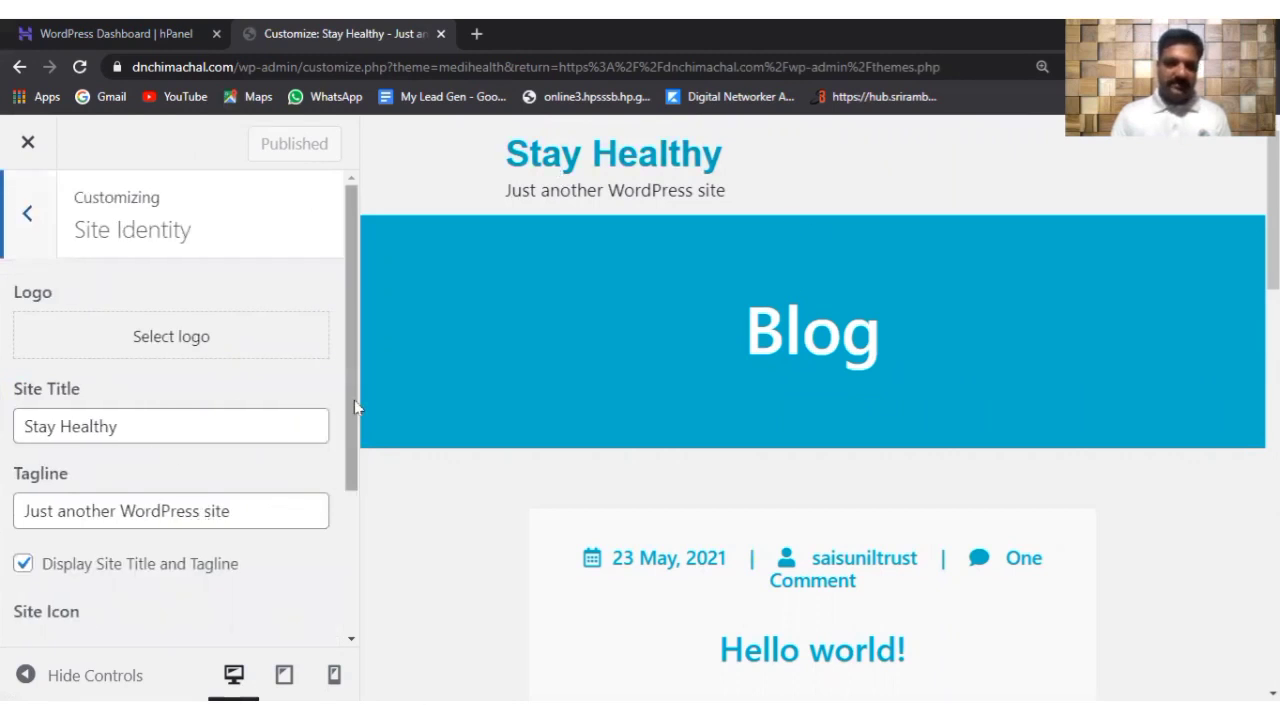
left_click_drag(354, 402, 388, 151)
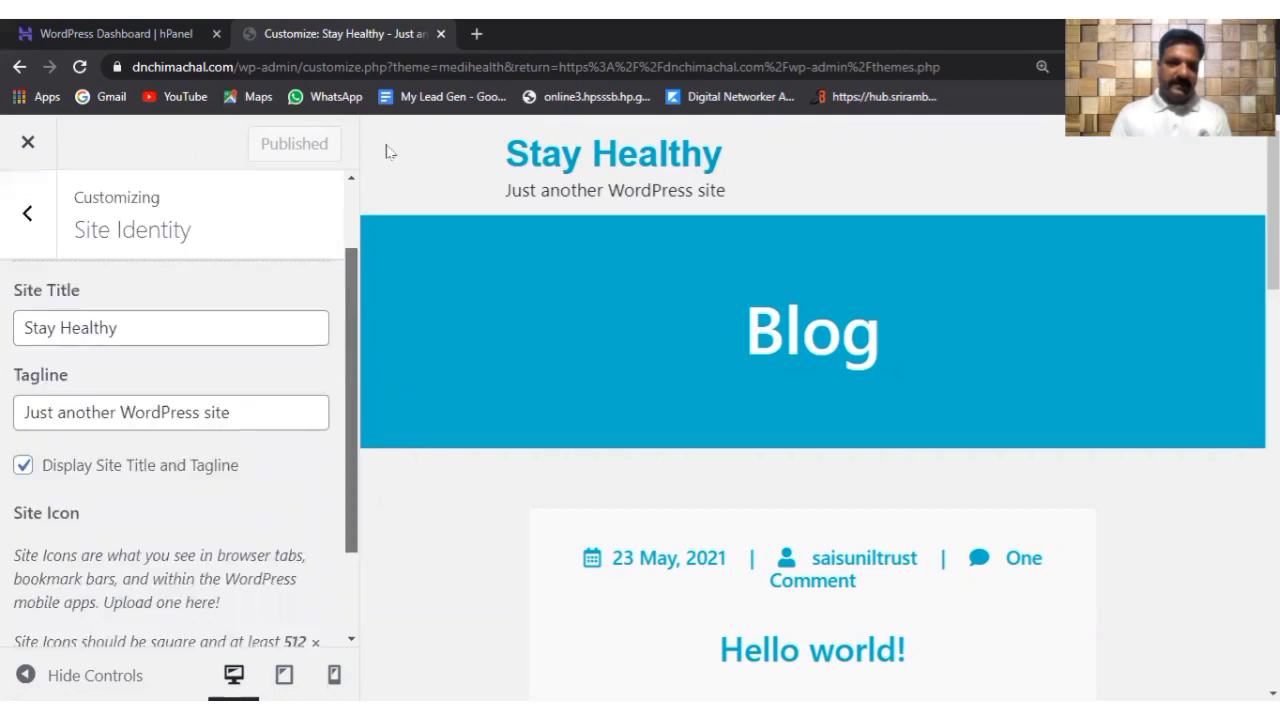
left_click(19, 66)
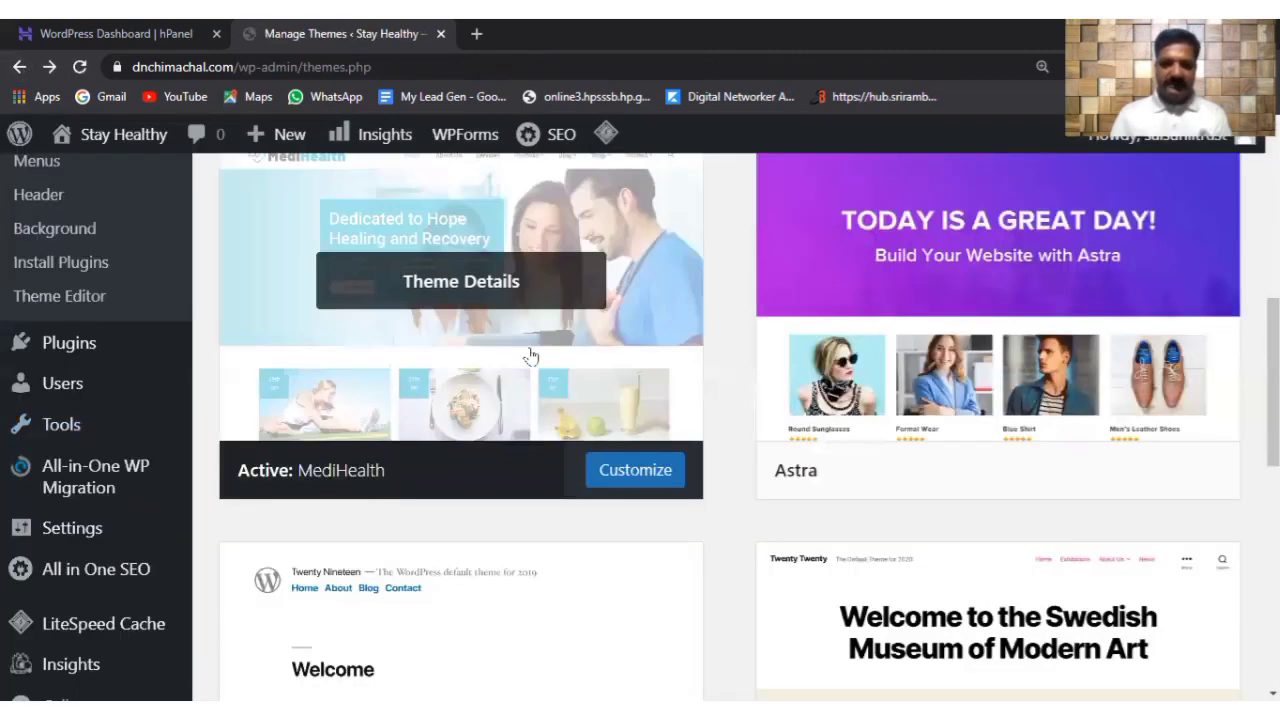
Step: Look through the installed themes again, from the active MediHealth theme down to the end of the list
scroll(530, 357, "up", 3)
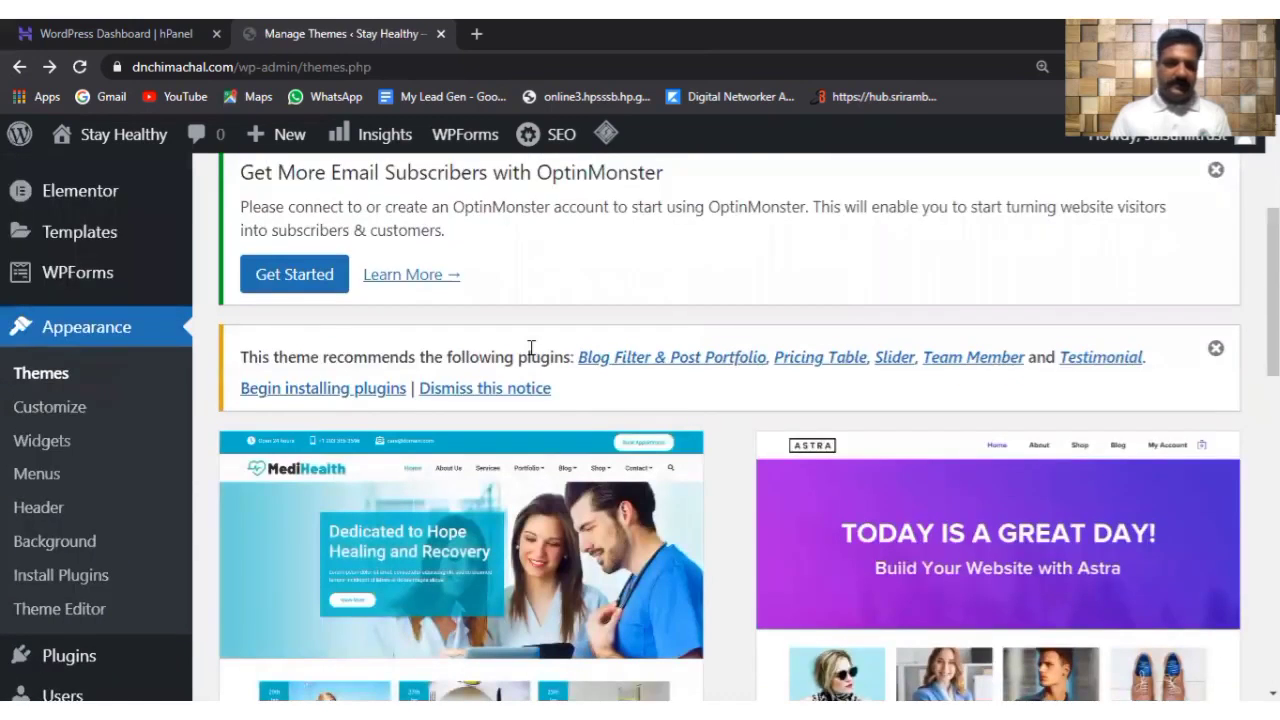
scroll(531, 347, "down", 6)
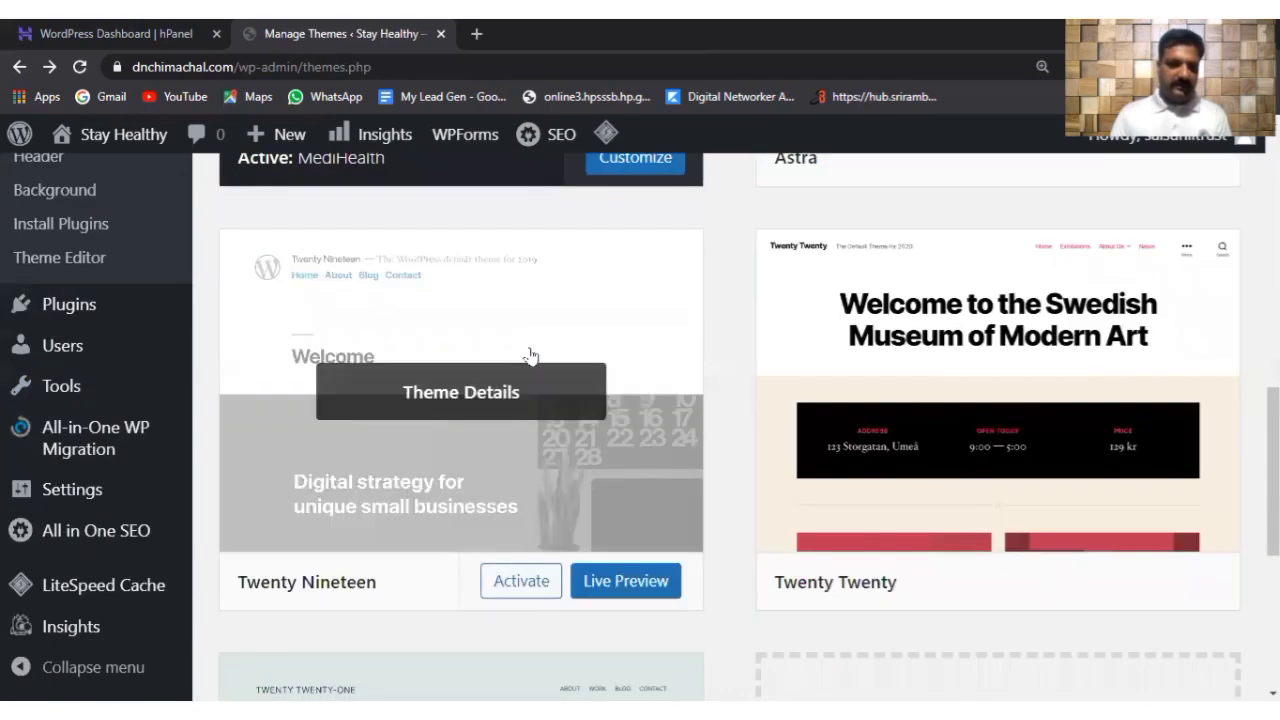
scroll(530, 357, "down", 5)
scroll(530, 357, "up", 6)
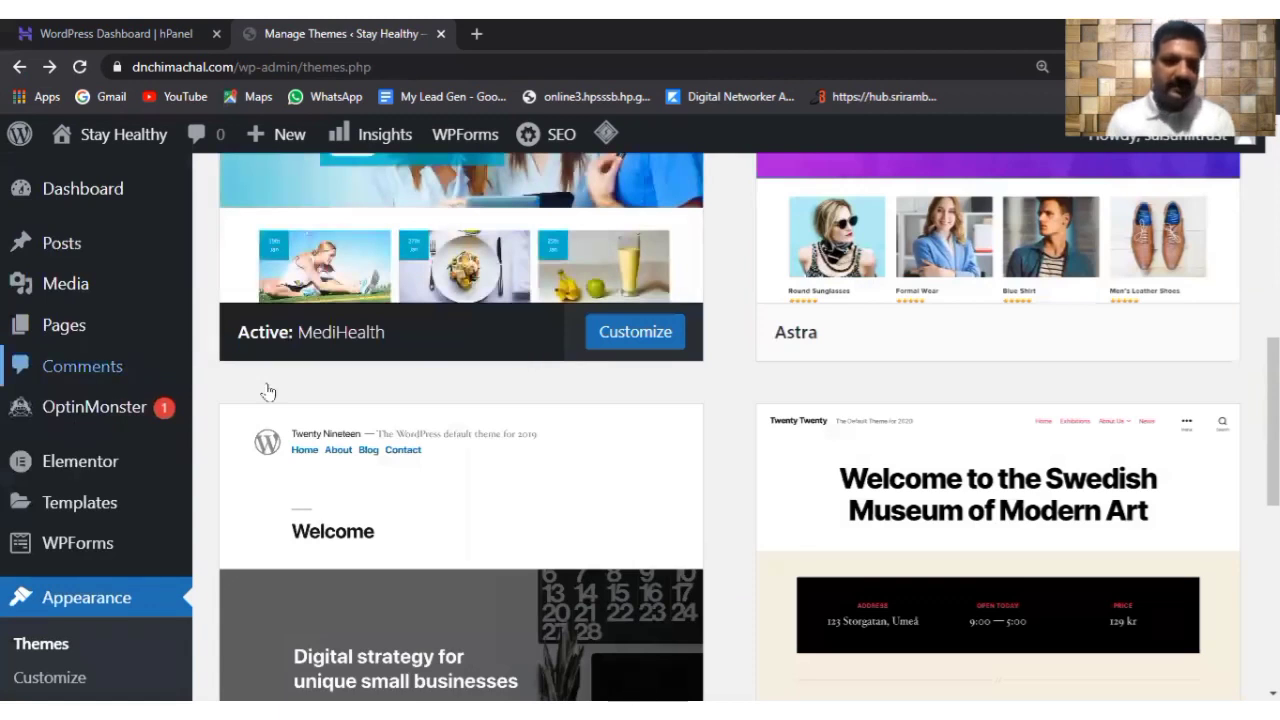
Step: Open the Elementor settings and review the general options for post types, default colors and default fonts
left_click(80, 461)
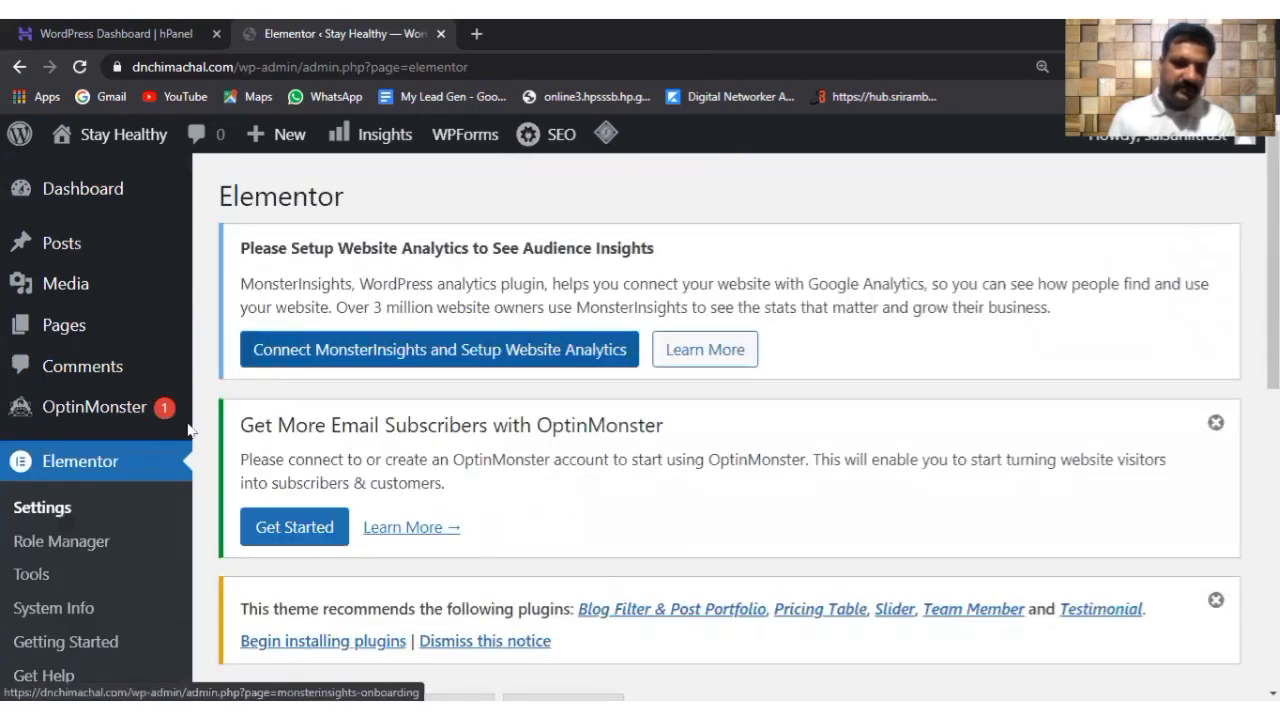
left_click(105, 477)
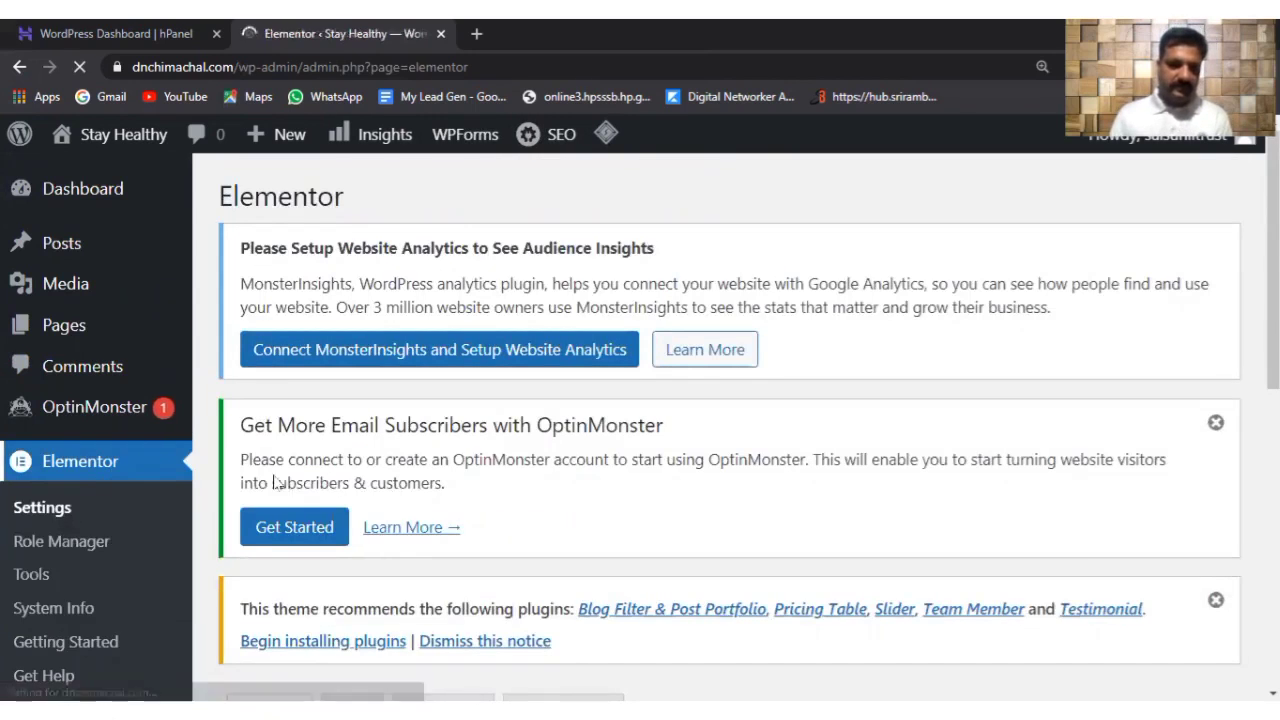
scroll(350, 525, "down", 4)
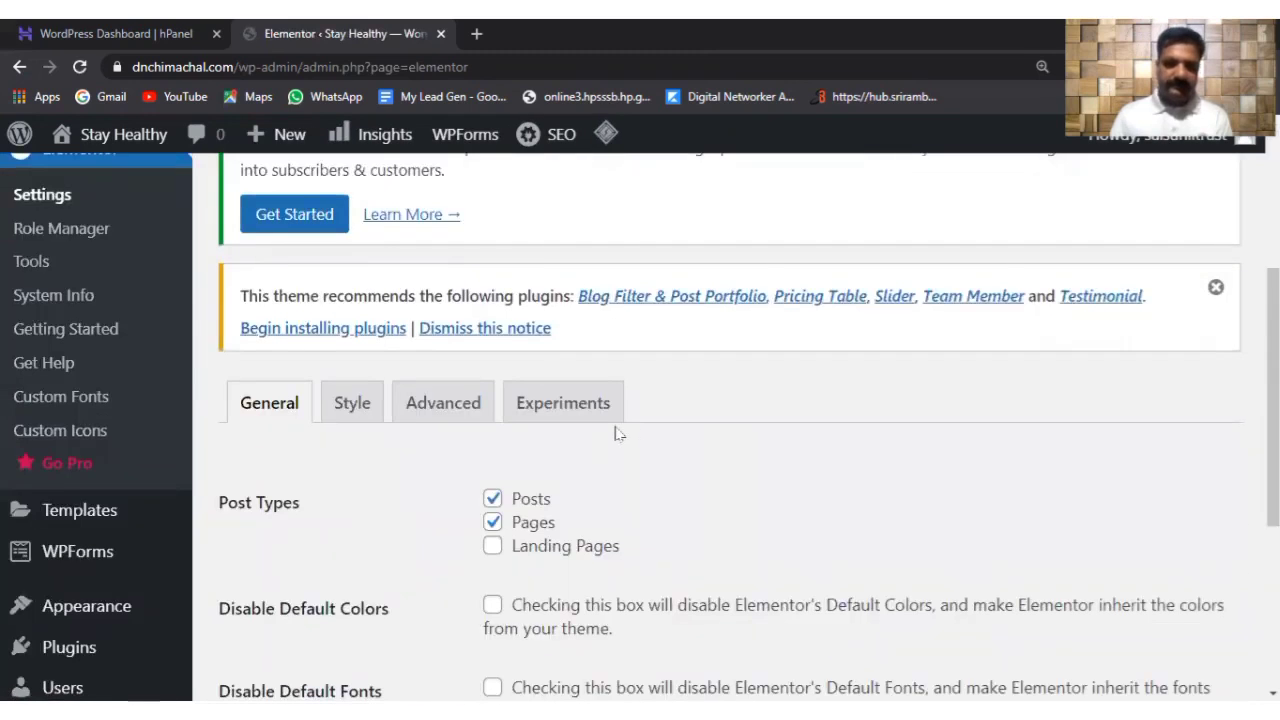
scroll(851, 460, "up", 3)
scroll(886, 477, "down", 3)
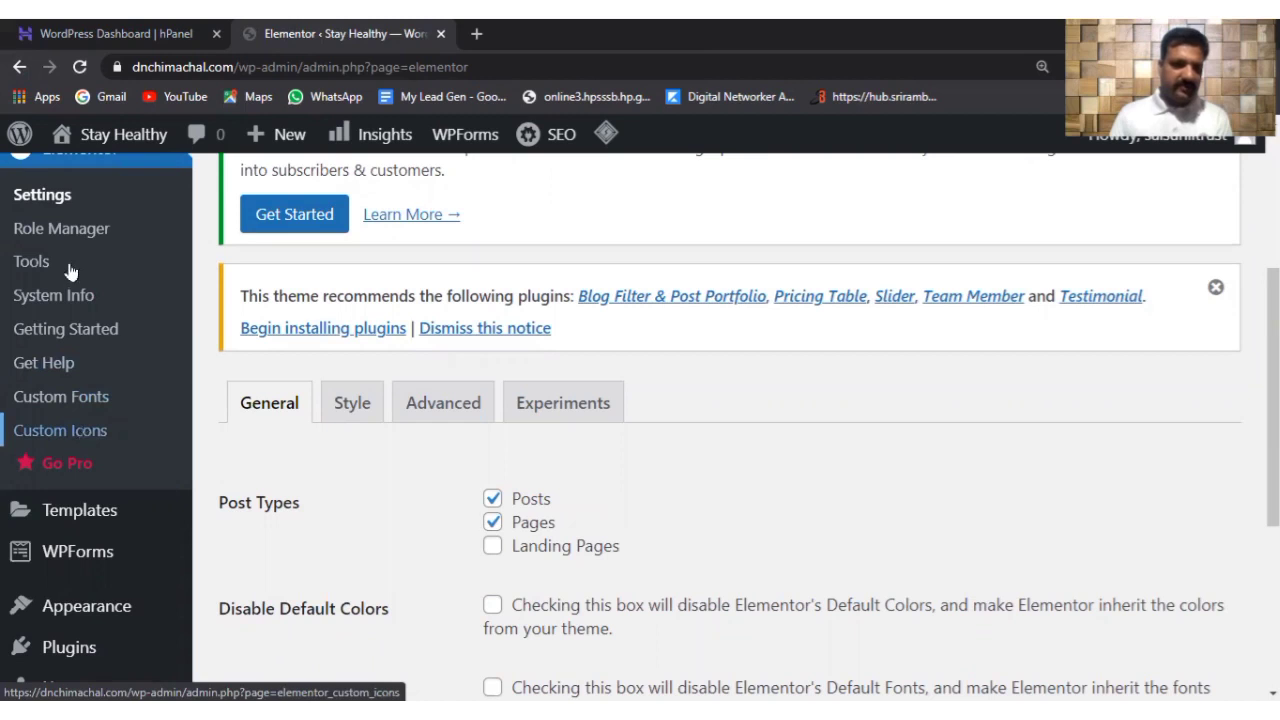
Step: Open Elementor's Tools page and examine its Regenerate CSS, Sync Library, Safe Mode and Debug Bar options
left_click(31, 262)
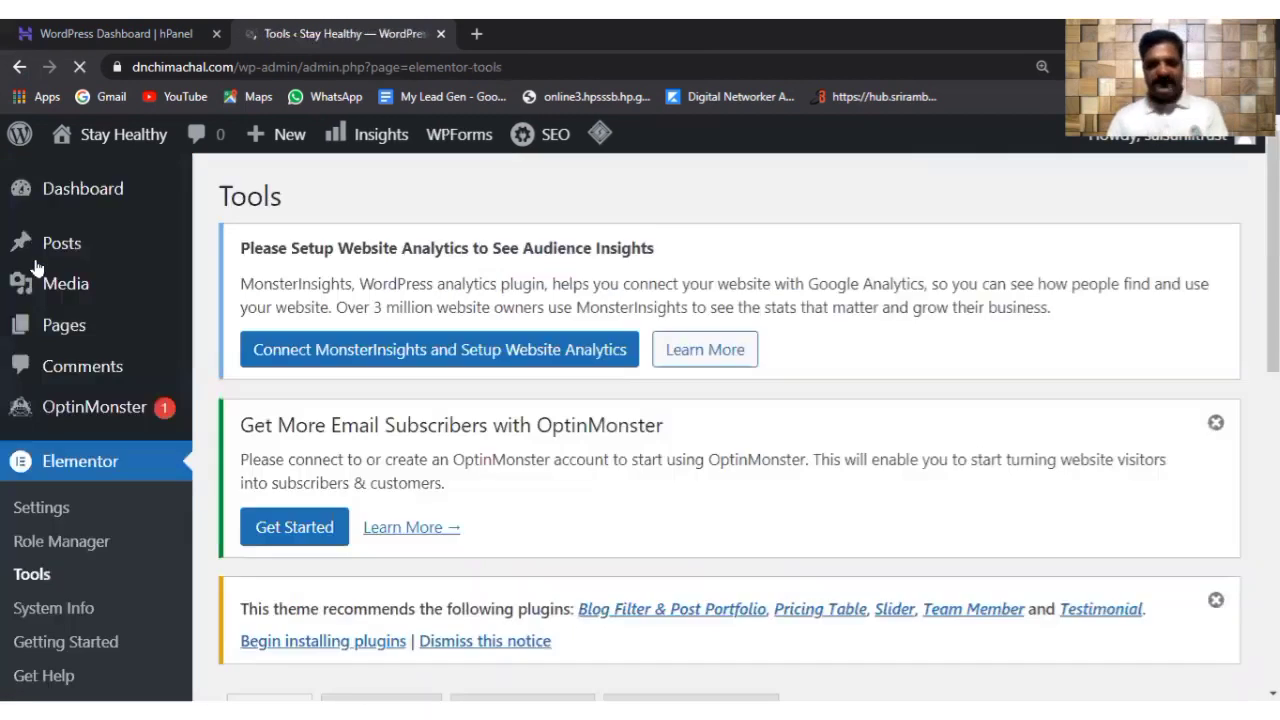
scroll(357, 403, "down", 6)
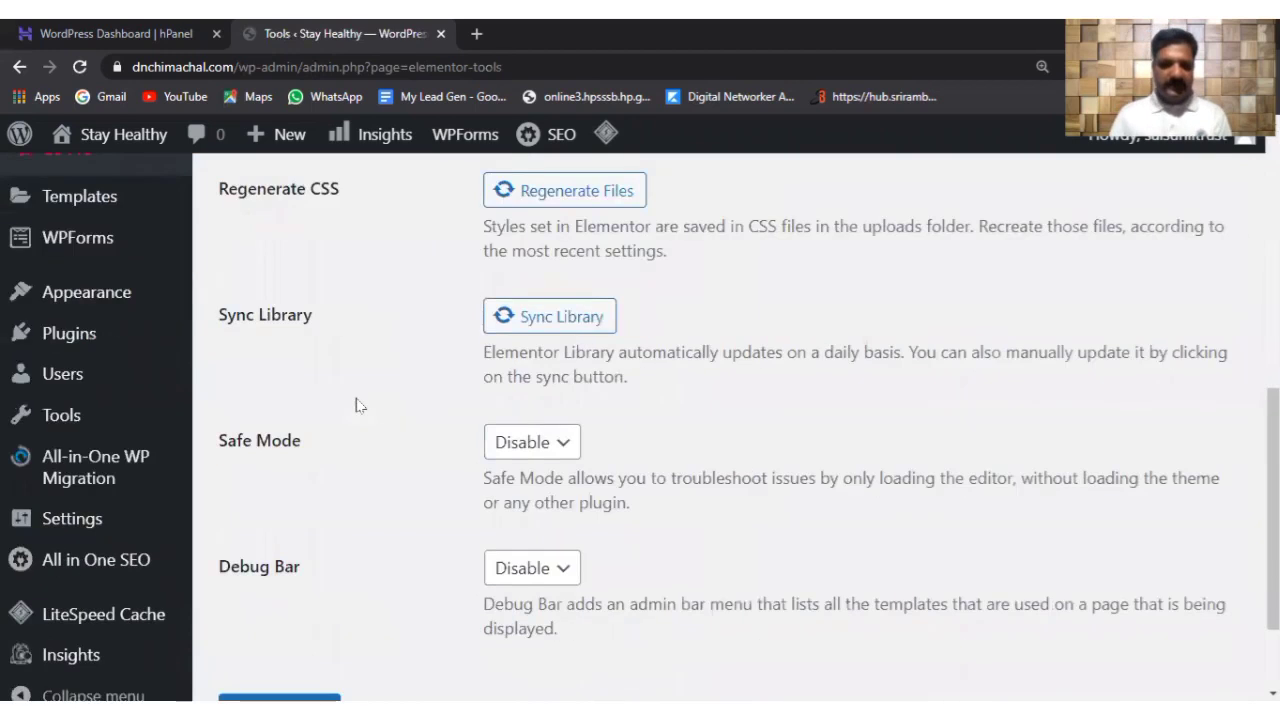
scroll(355, 403, "down", 2)
scroll(355, 400, "up", 10)
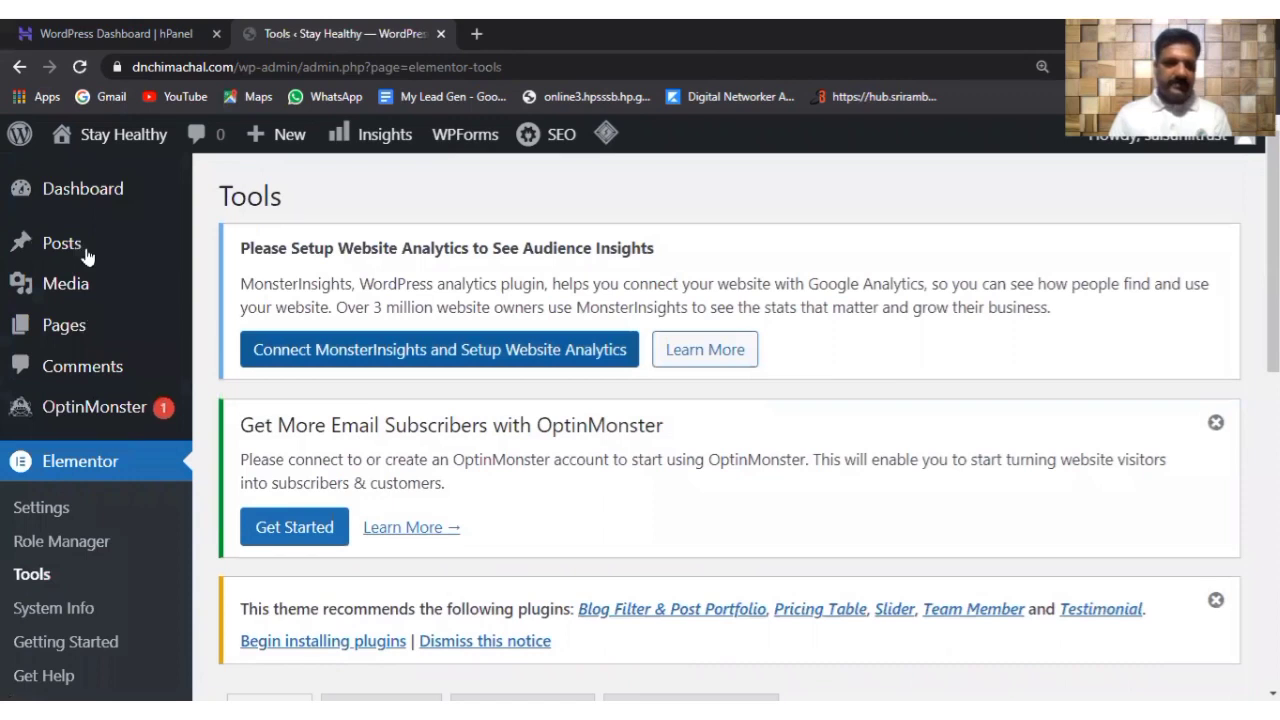
Step: Return to the WordPress dashboard home and review the welcome section's site setup options and the widgets below it
left_click(217, 196)
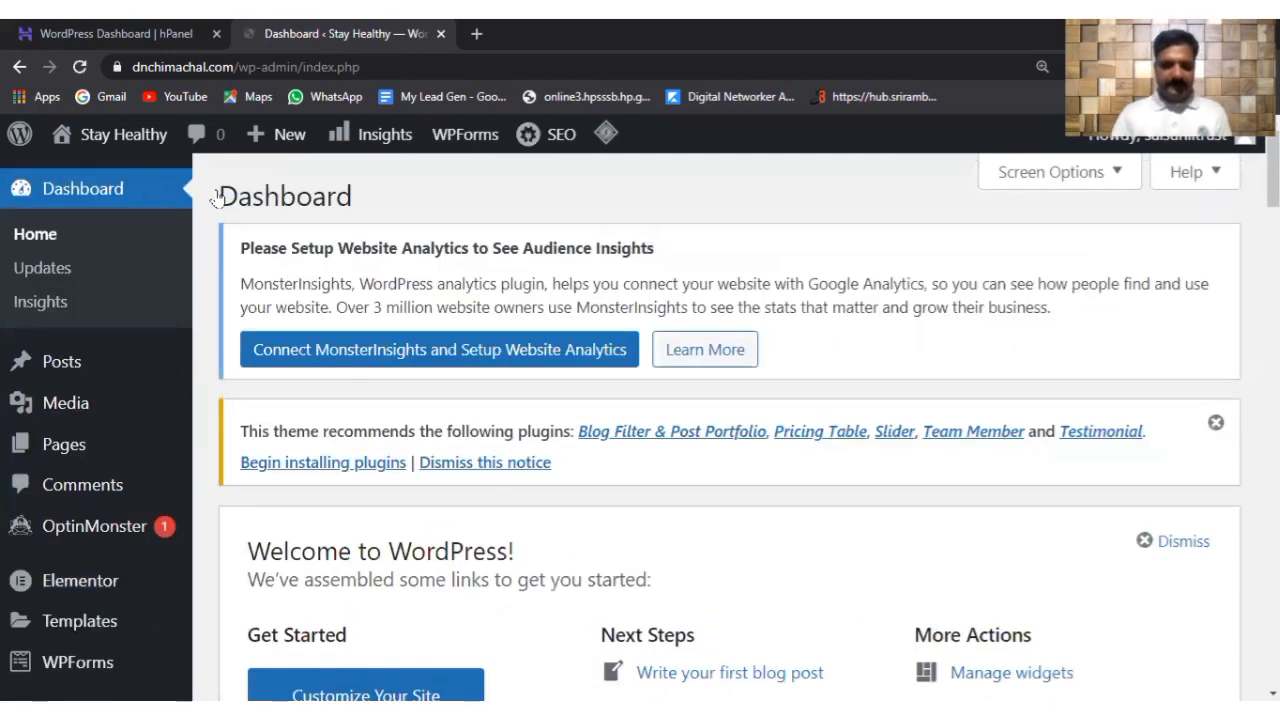
scroll(345, 360, "down", 3)
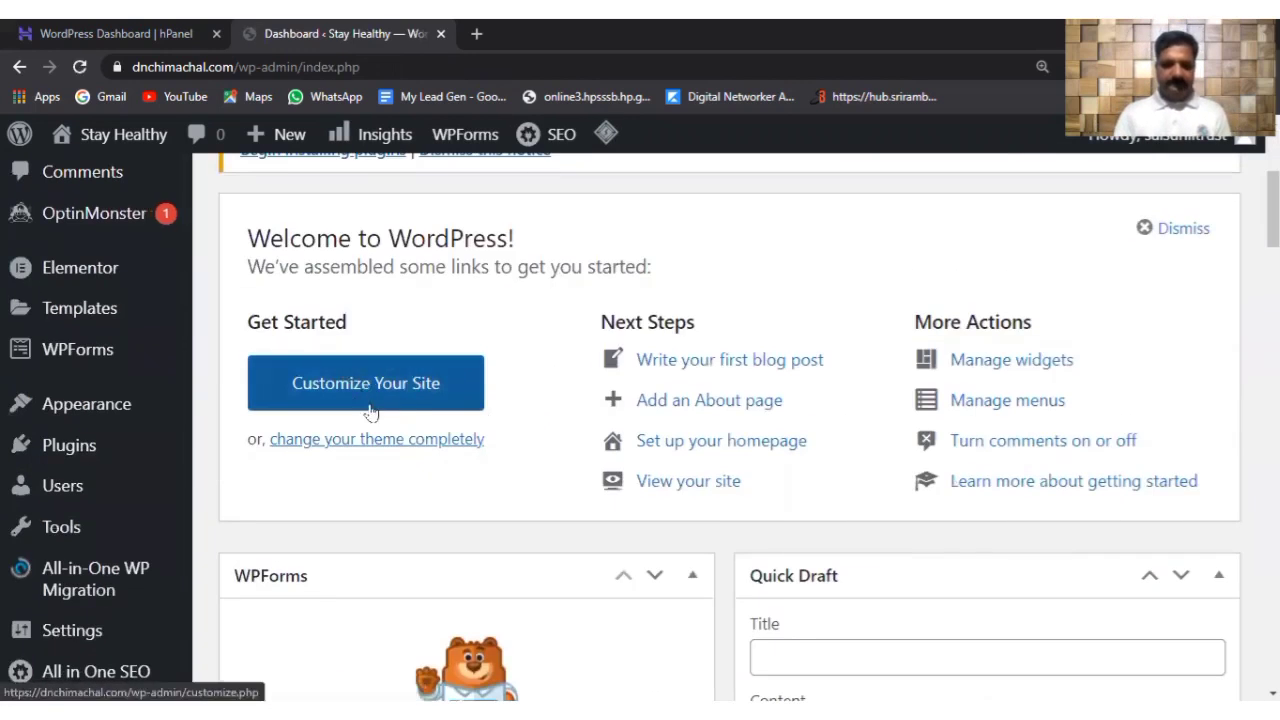
scroll(430, 400, "down", 3)
scroll(420, 400, "up", 3)
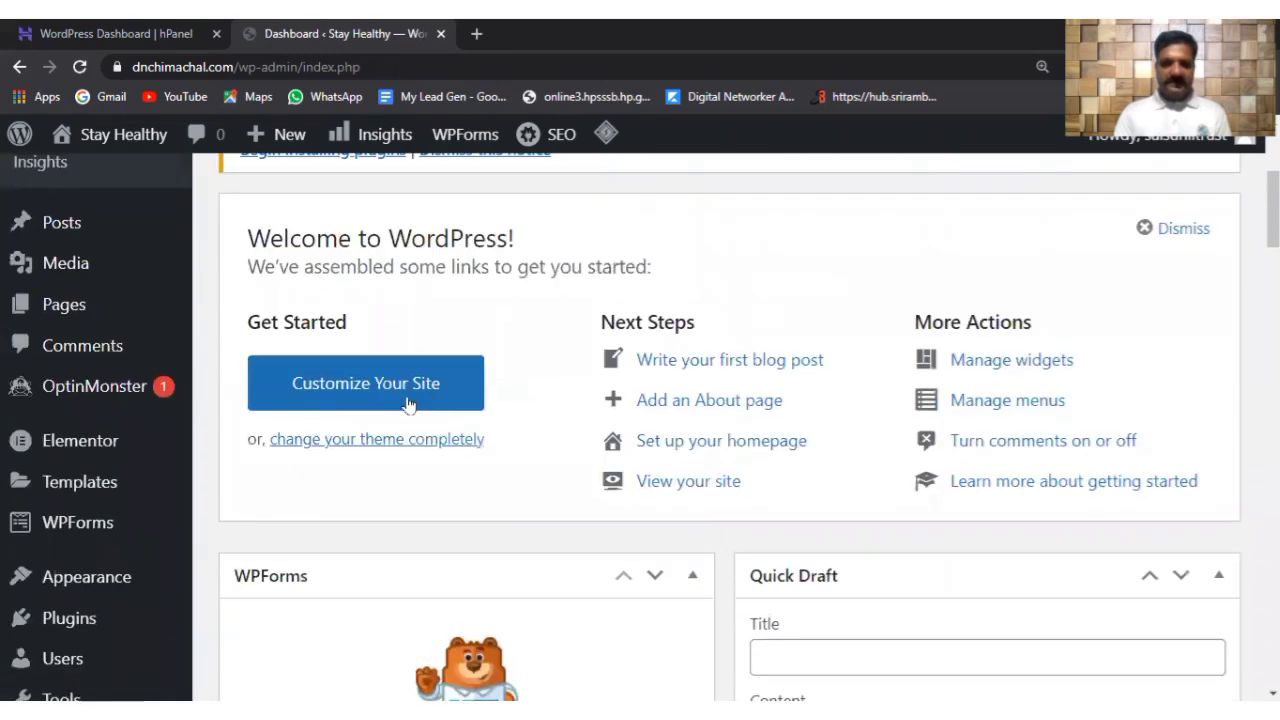
Step: Start customizing the site from the dashboard and look through the whole page preview down to the footer
left_click(411, 399)
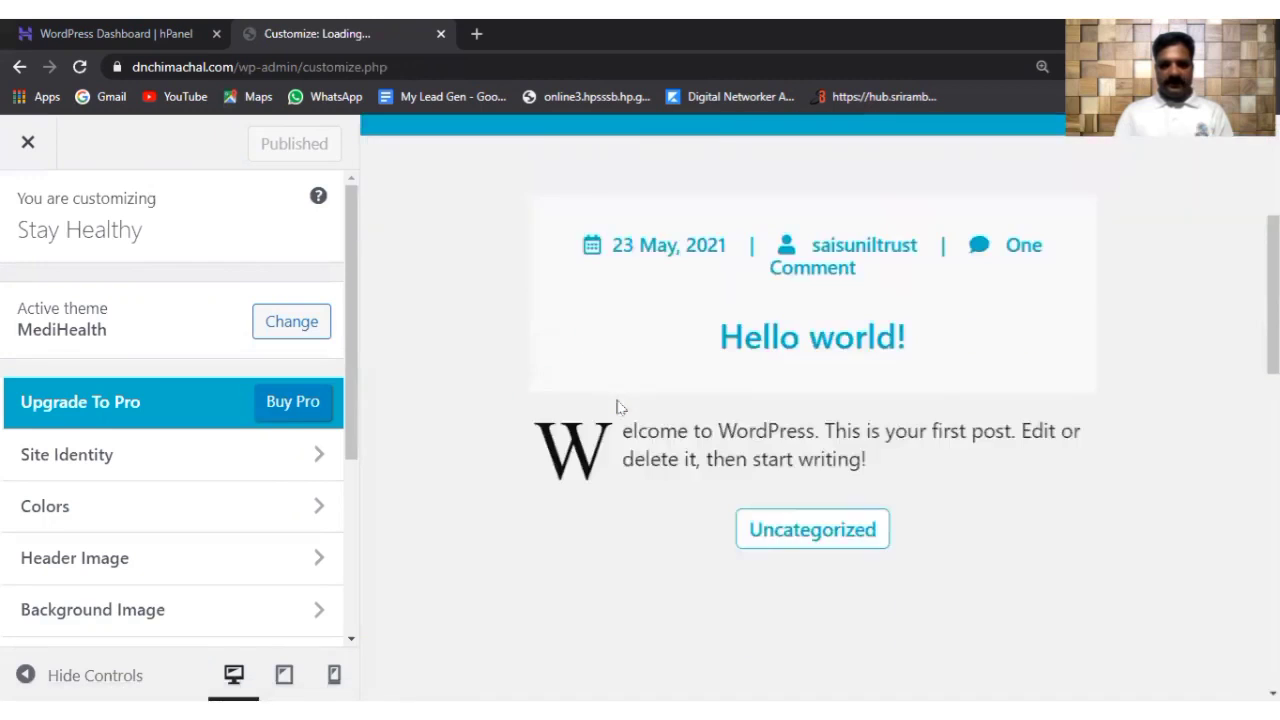
scroll(617, 407, "down", 10)
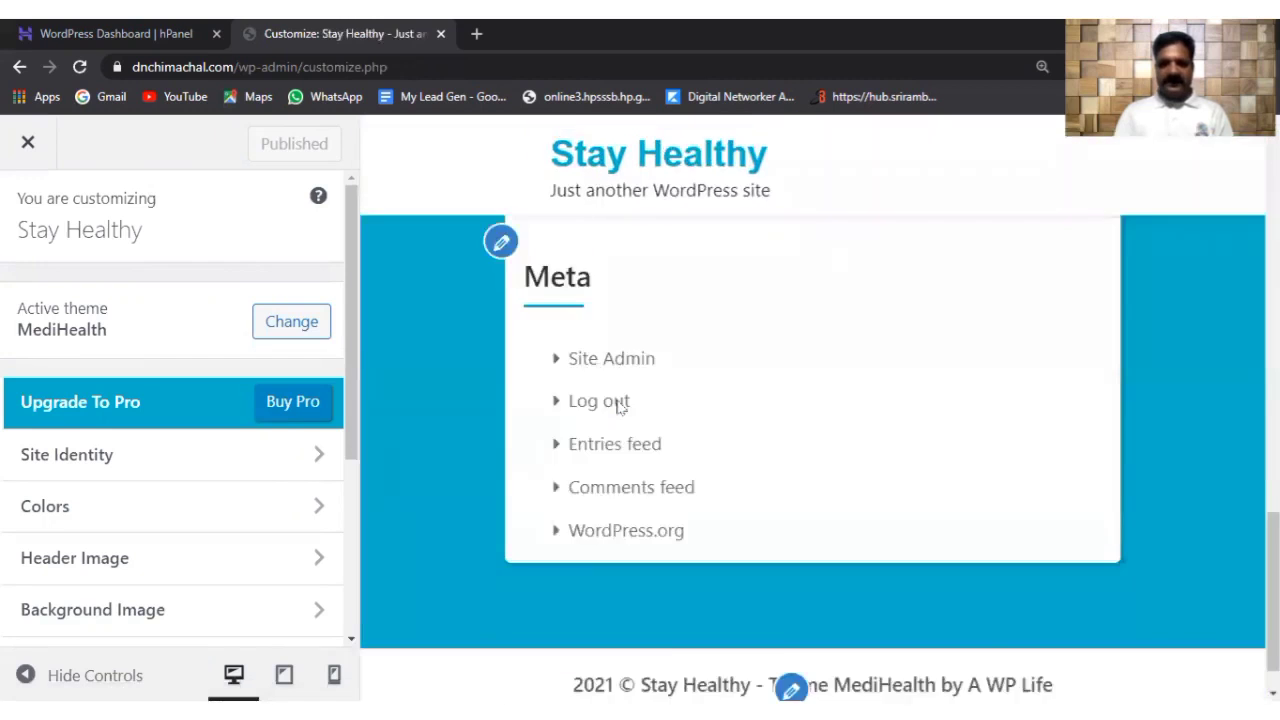
scroll(617, 407, "up", 12)
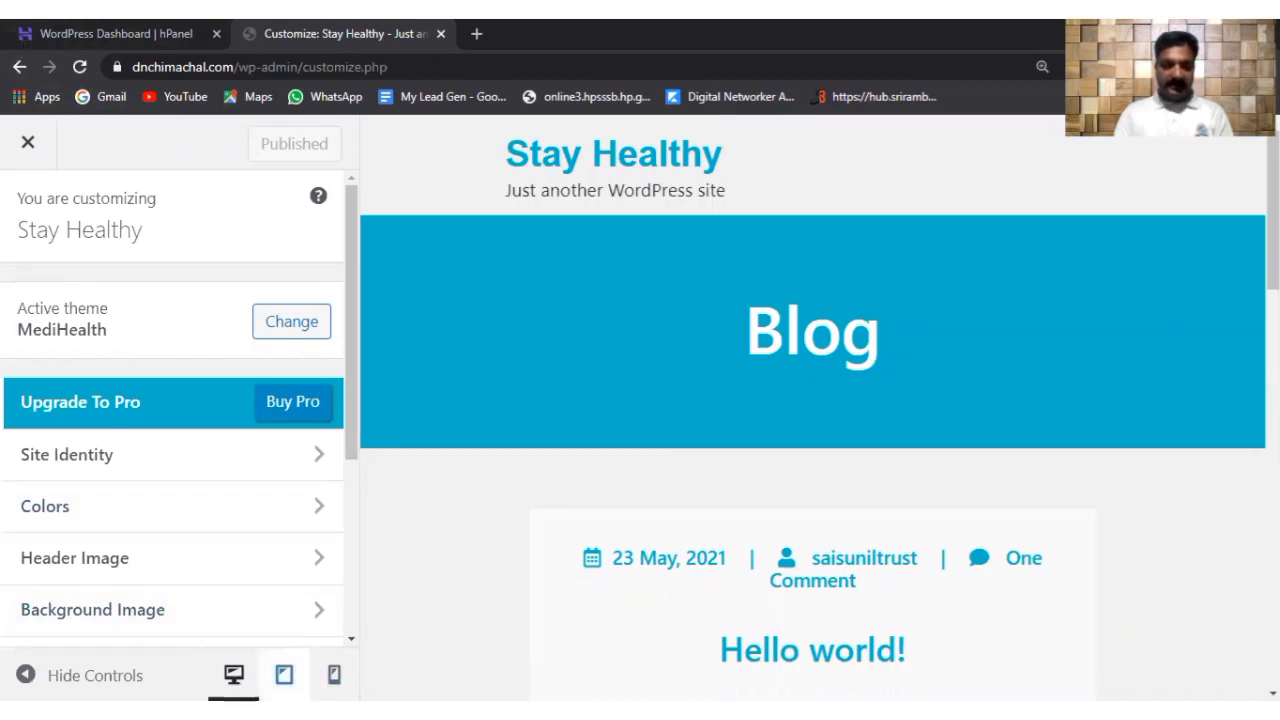
Step: Preview the site in tablet and mobile sizes, then restore the desktop preview and look through the full page
left_click(284, 675)
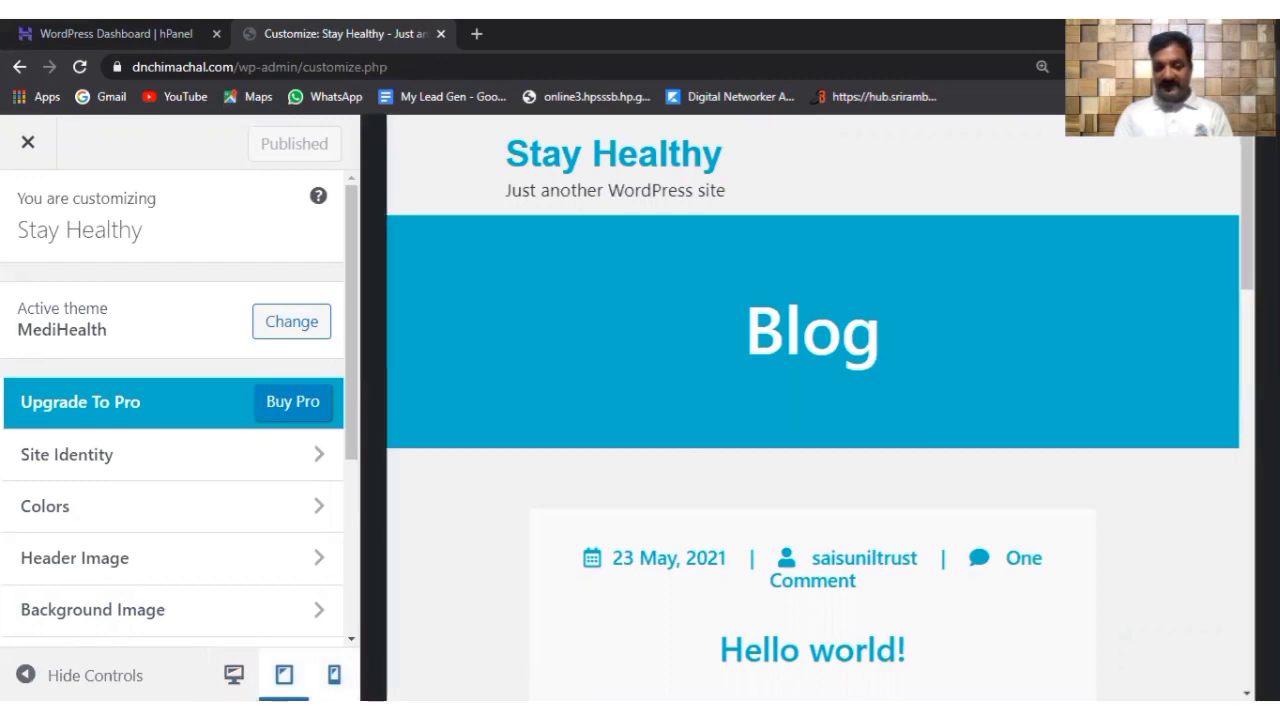
left_click(334, 675)
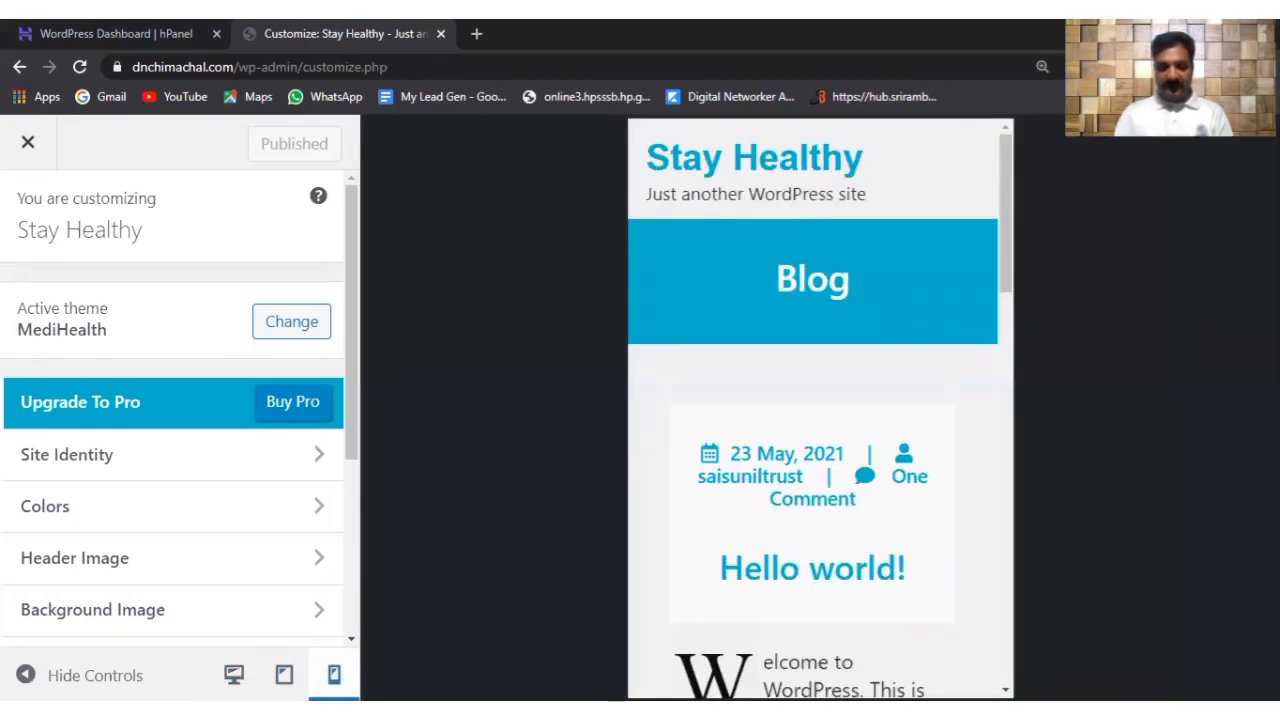
left_click(284, 675)
left_click(234, 675)
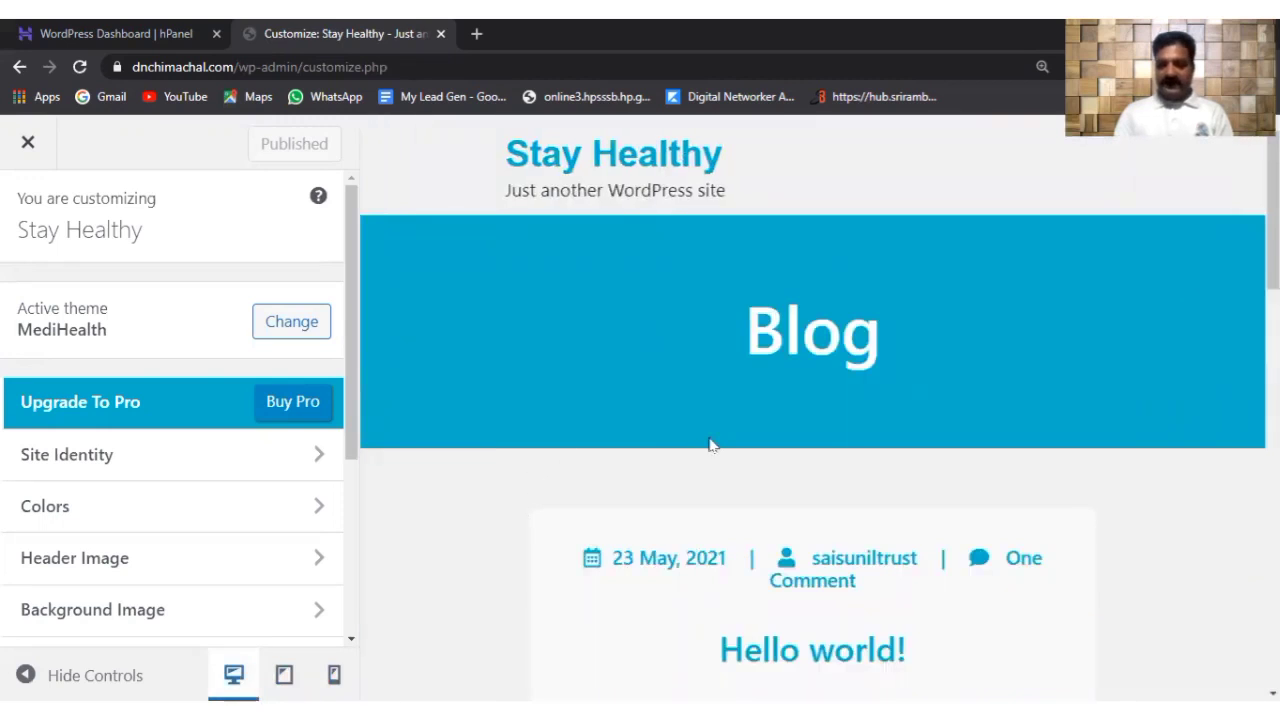
scroll(709, 443, "down", 15)
scroll(600, 410, "up", 15)
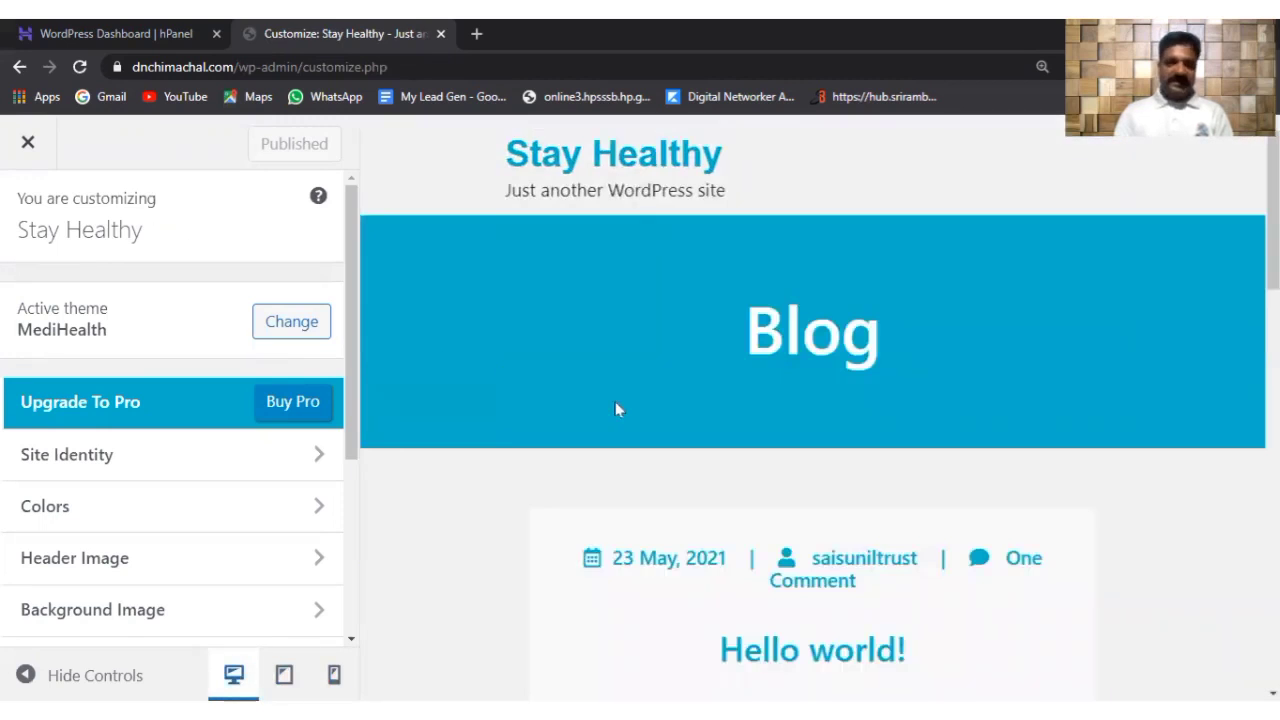